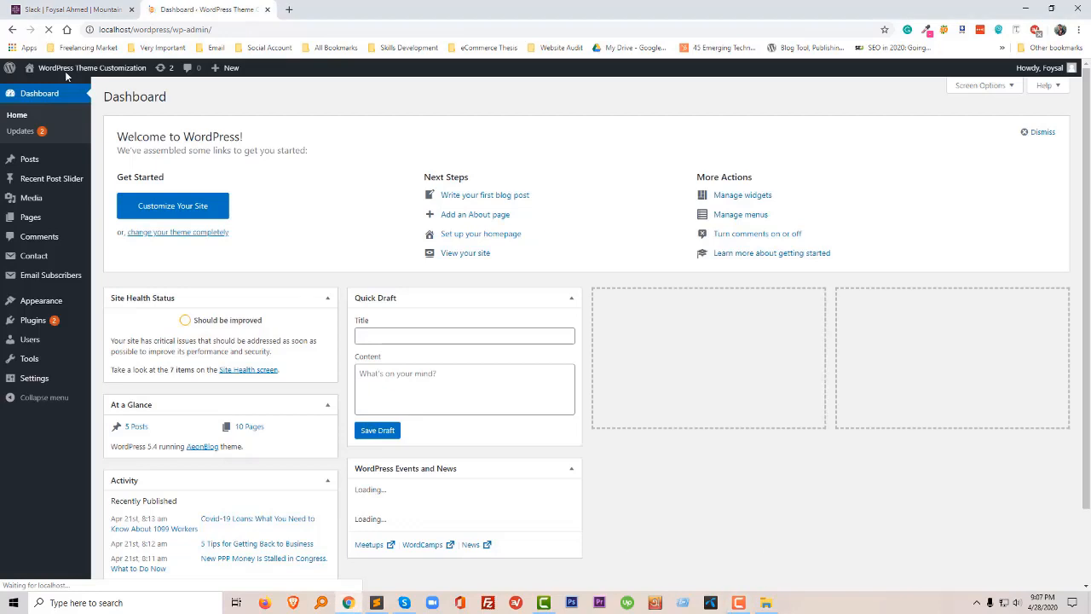
# - Open the site's public home page in a new browser tab and switch to it
pyautogui.moveTo(66, 68)
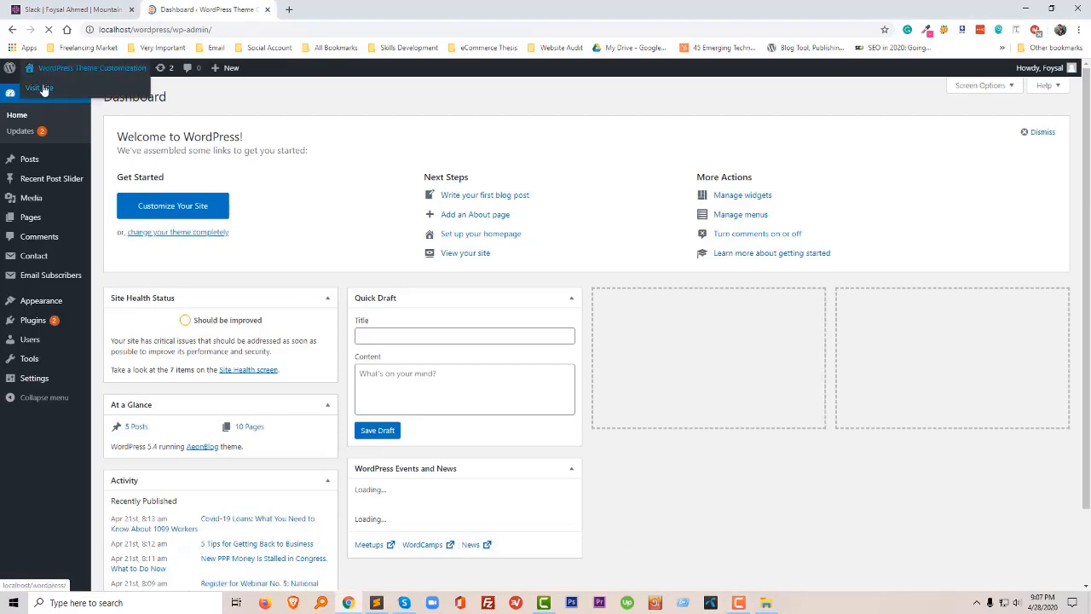
pyautogui.middleClick(43, 89)
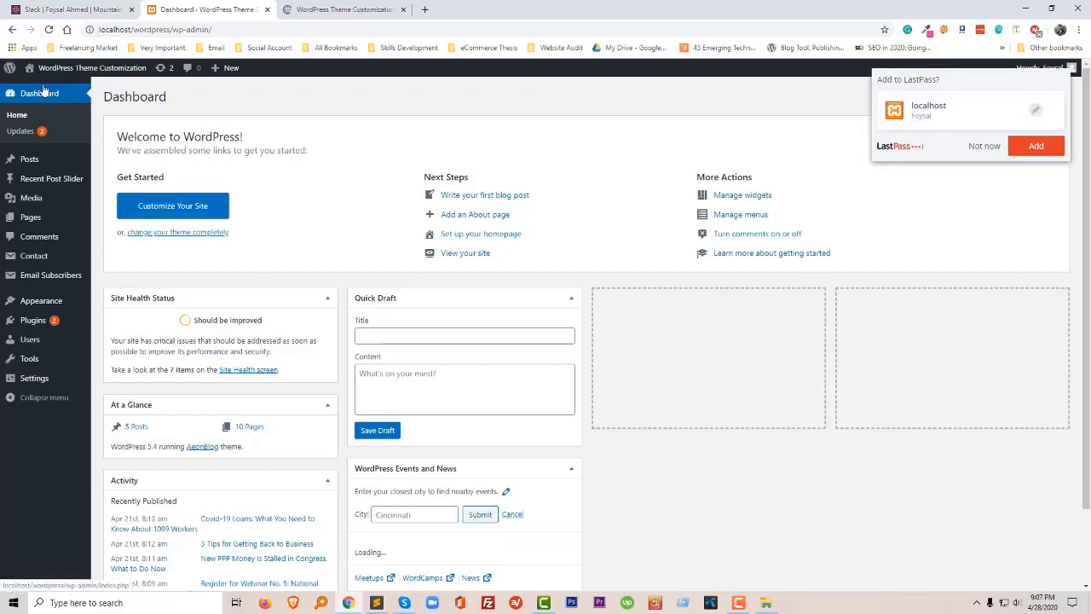
pyautogui.click(341, 9)
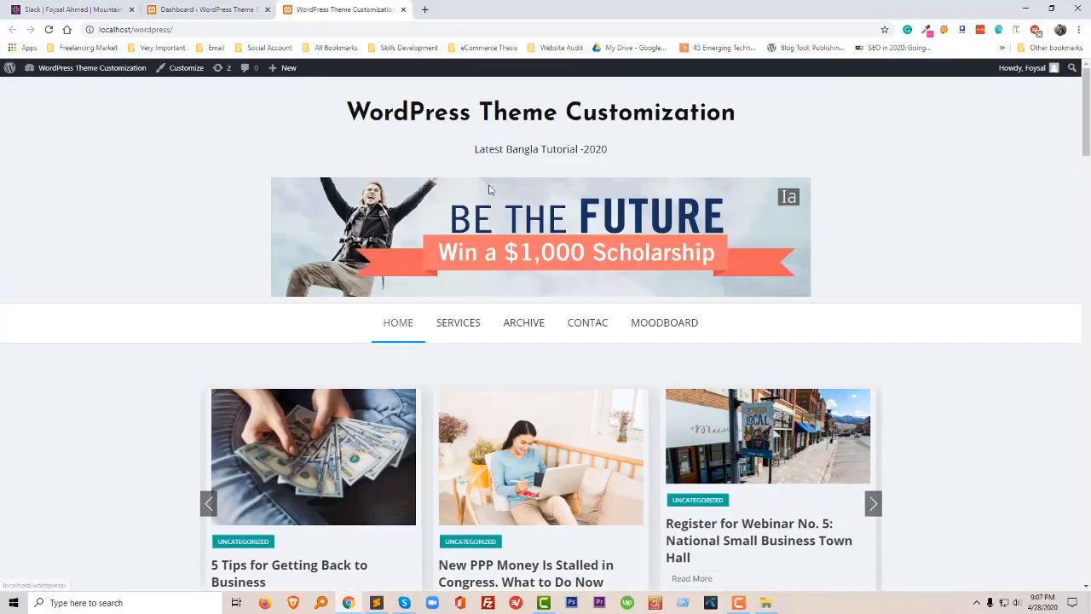
# - Examine the home page from header to footer, including the post slider, post list and sidebar widgets
pyautogui.scroll(-1, 504, 339)
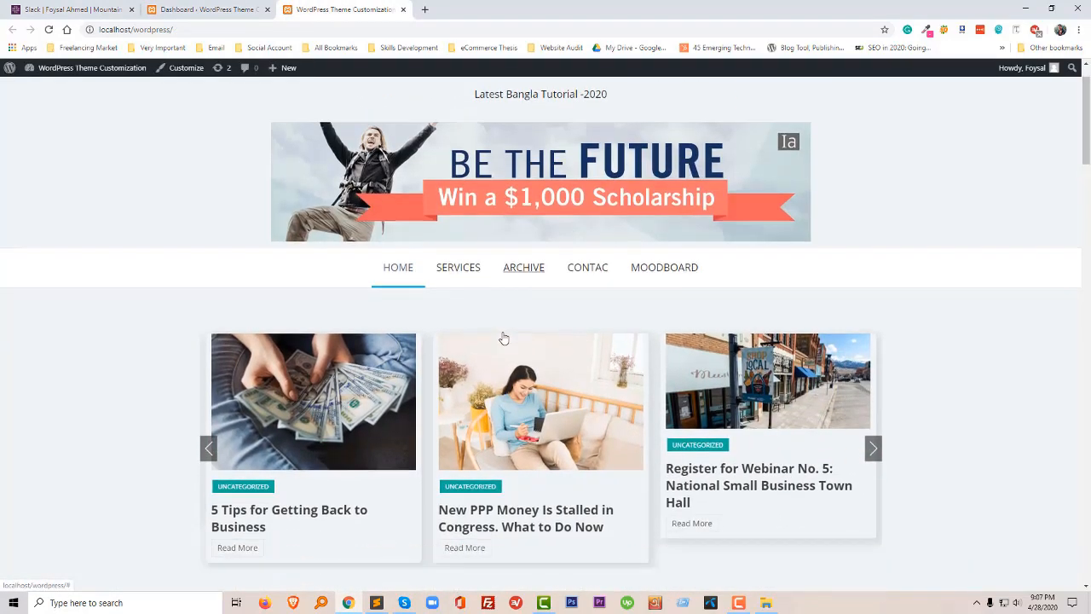
pyautogui.scroll(-6, 414, 368)
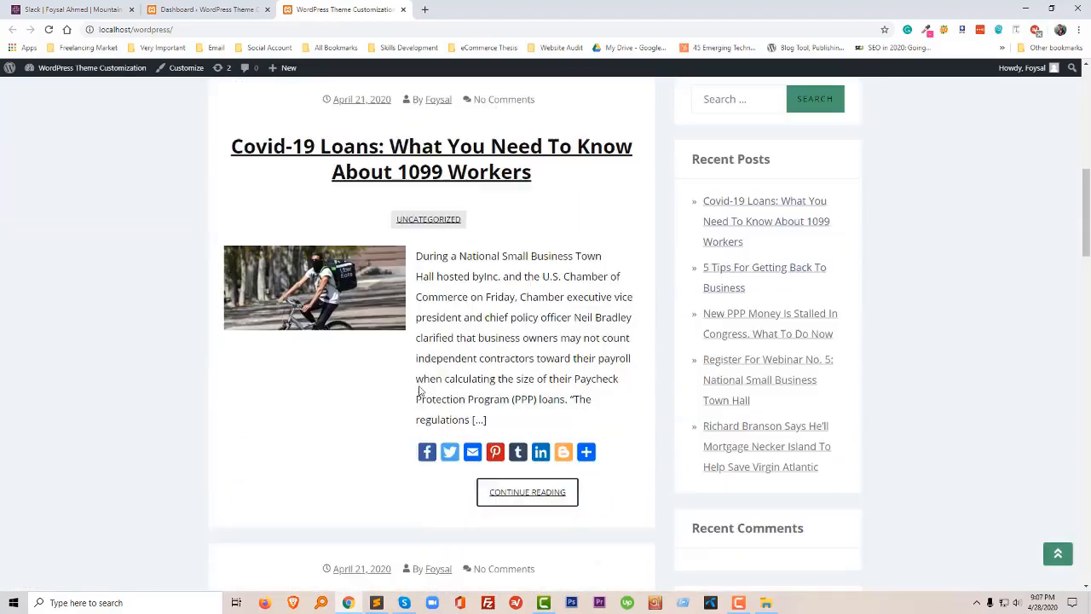
pyautogui.scroll(-10, 511, 350)
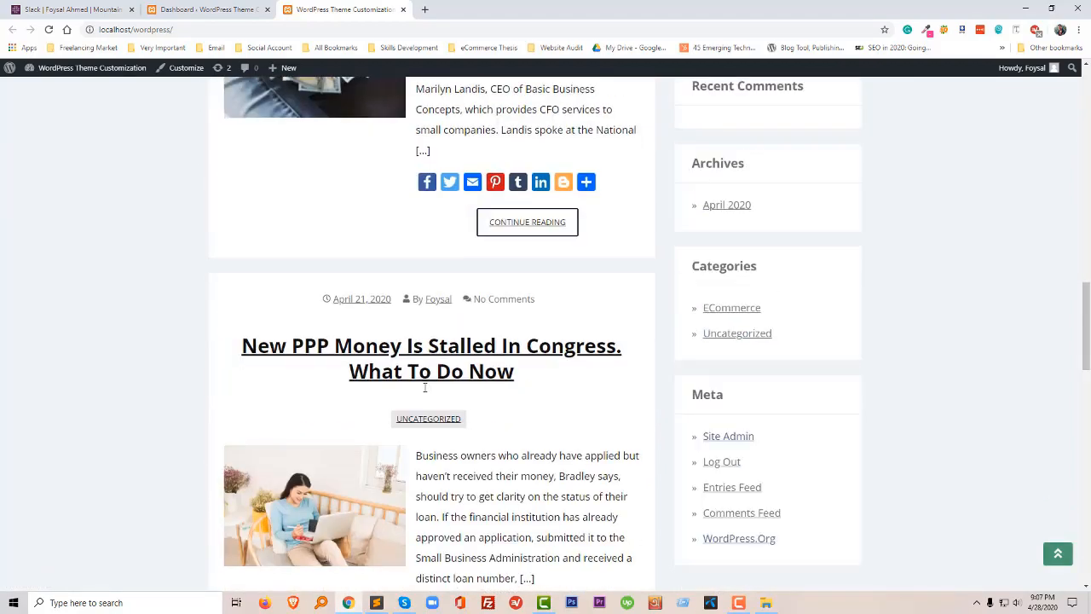
pyautogui.scroll(-10, 454, 410)
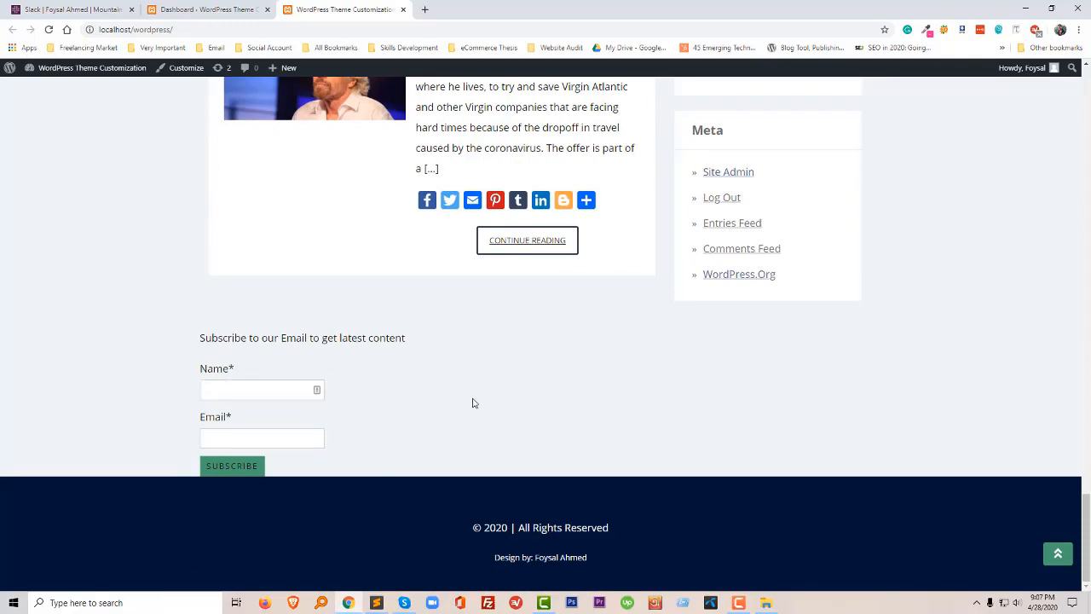
pyautogui.scroll(10, 571, 438)
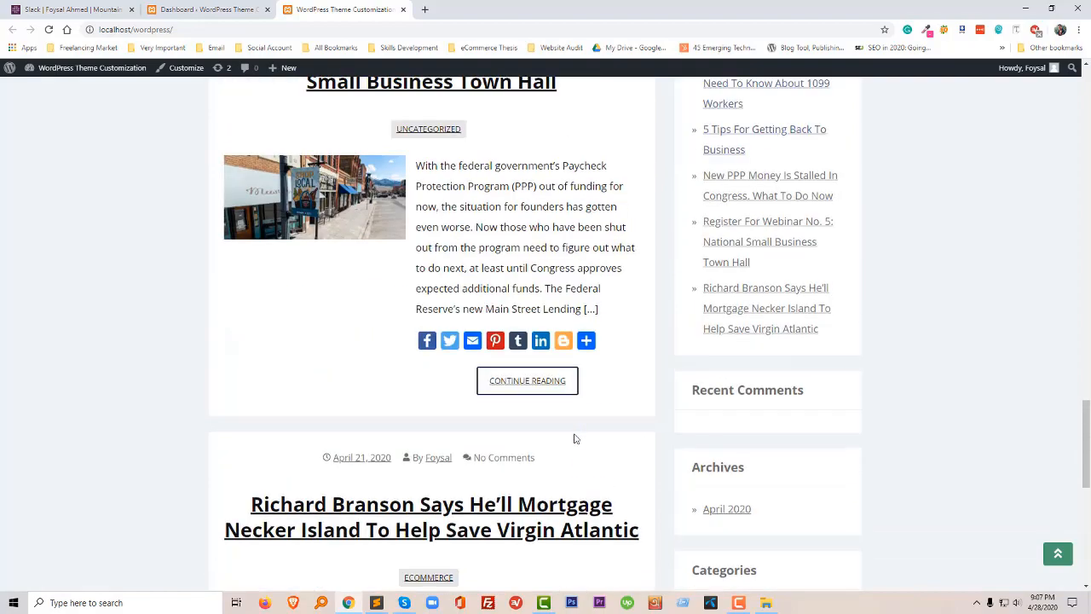
pyautogui.scroll(15, 574, 439)
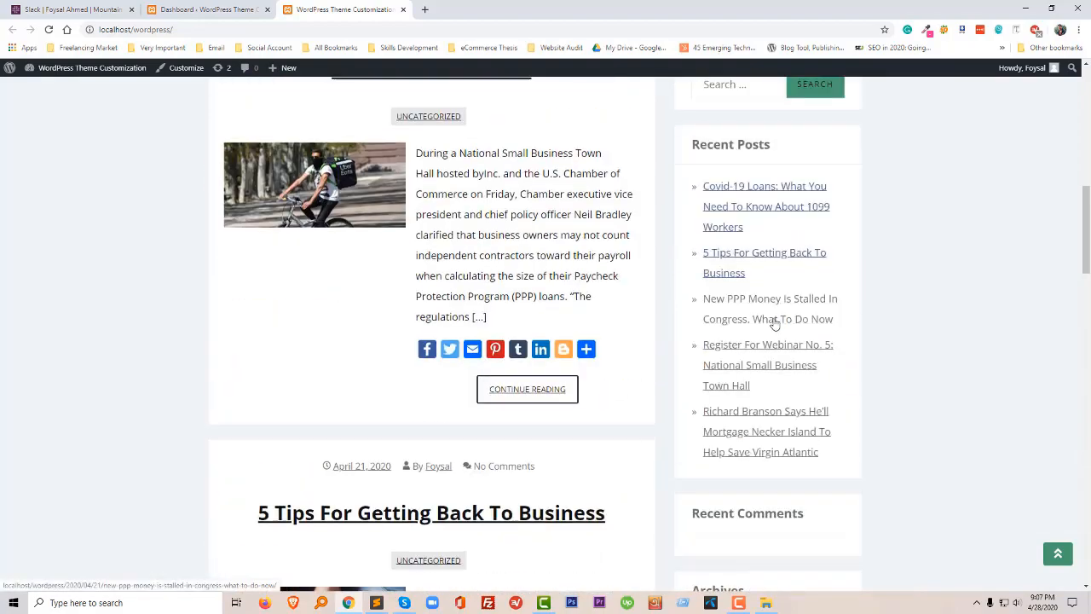
pyautogui.scroll(7, 774, 322)
pyautogui.scroll(-4, 774, 322)
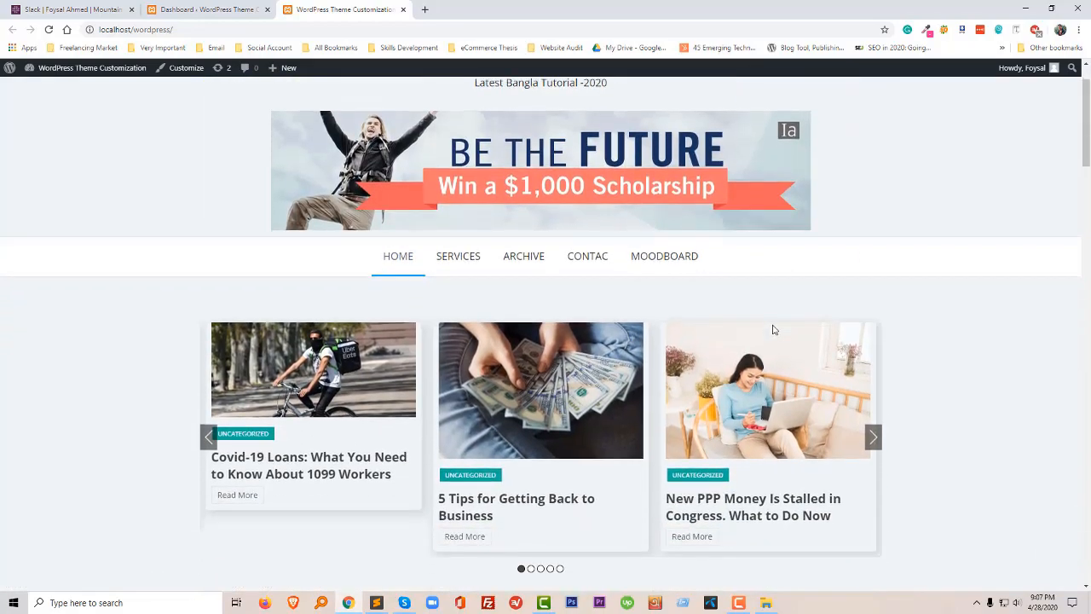
pyautogui.scroll(-1, 771, 338)
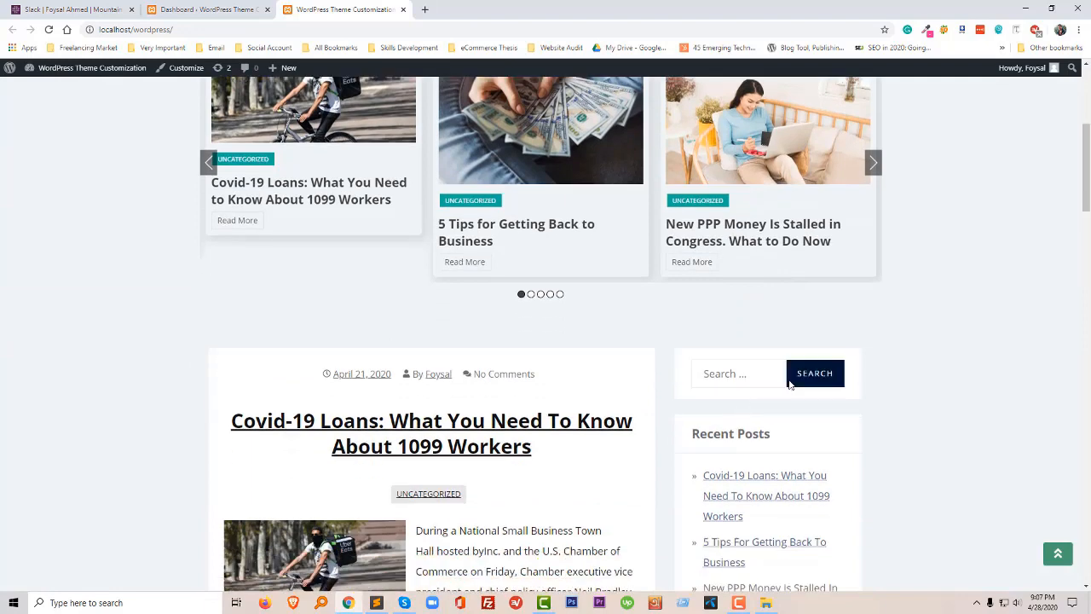
pyautogui.scroll(-2, 776, 390)
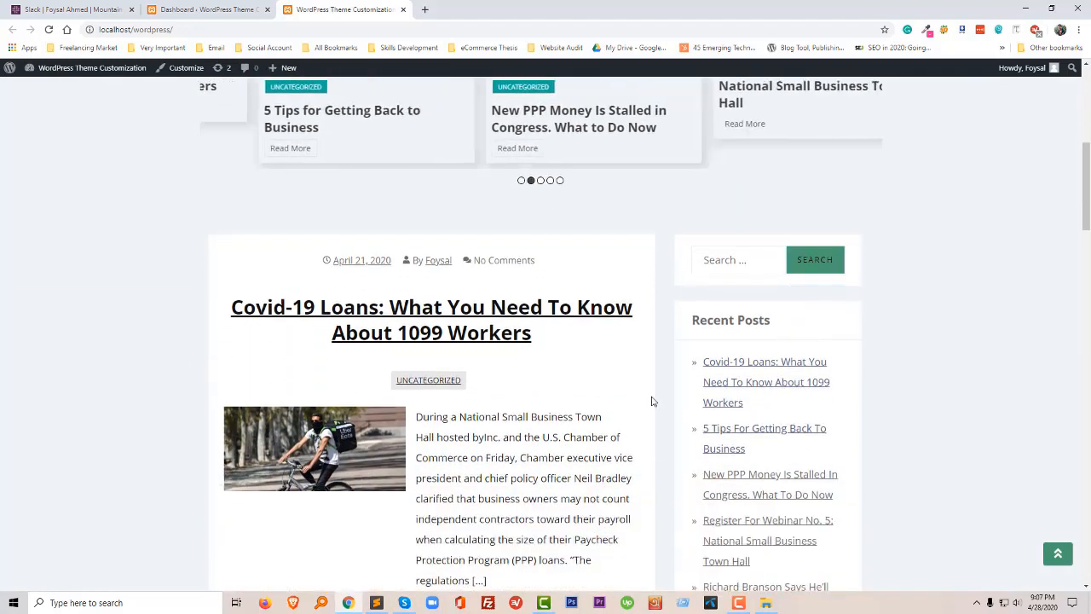
pyautogui.scroll(-3, 653, 399)
pyautogui.scroll(12, 708, 365)
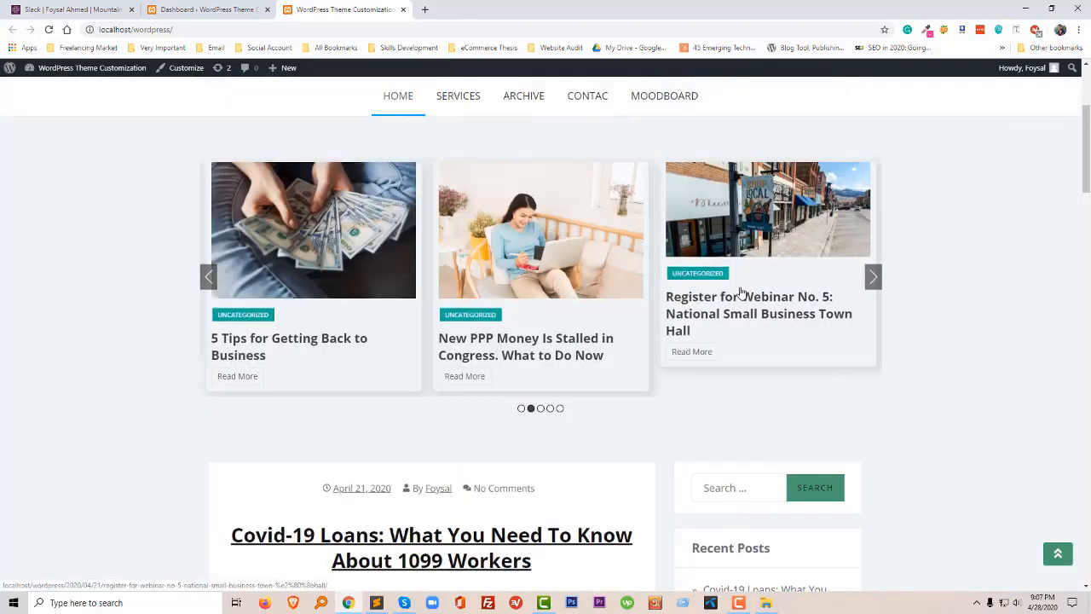
pyautogui.scroll(-8, 770, 397)
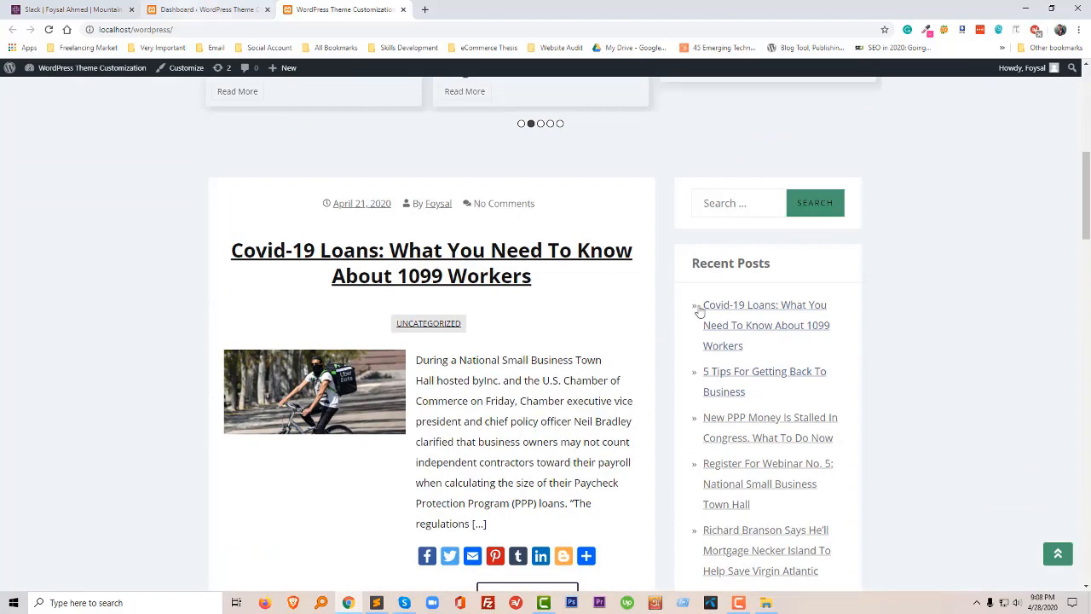
# - Return to the WordPress dashboard, open the Widgets management page and decline saving the login in LastPass
pyautogui.click(212, 9)
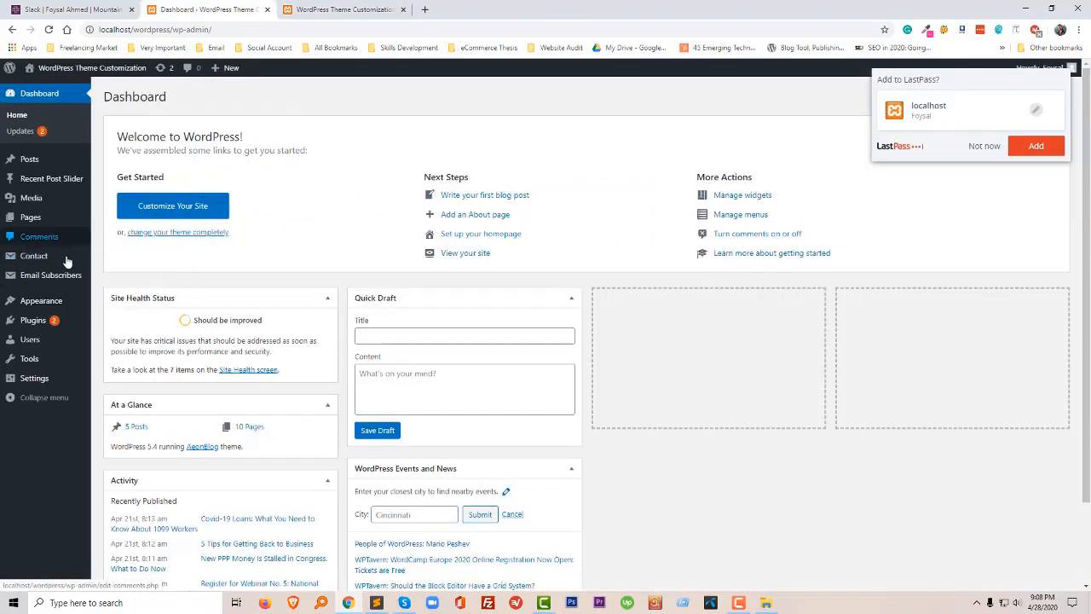
pyautogui.moveTo(49, 306)
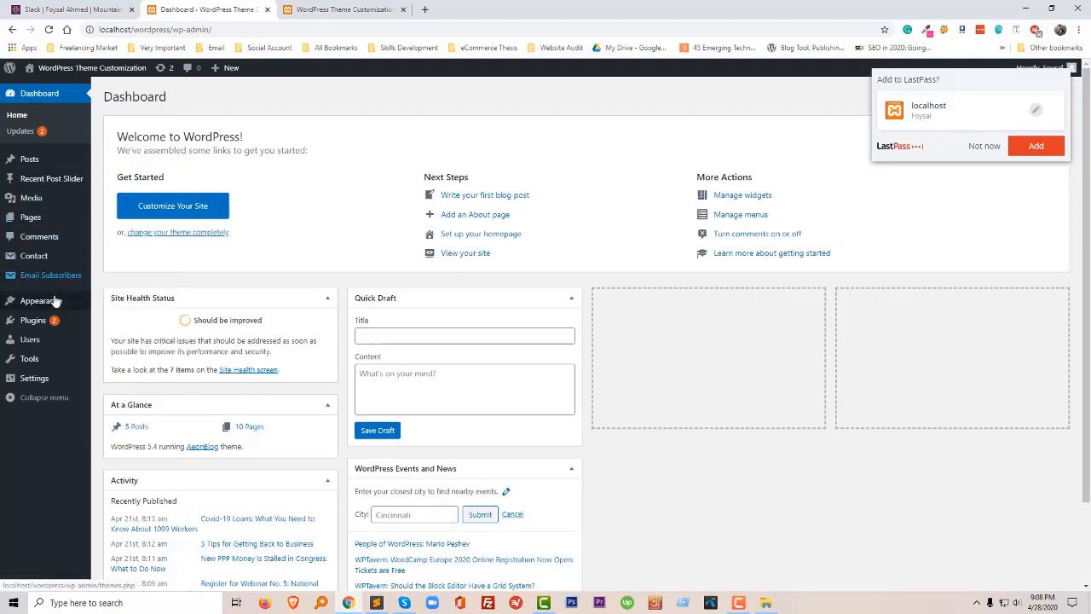
pyautogui.click(105, 335)
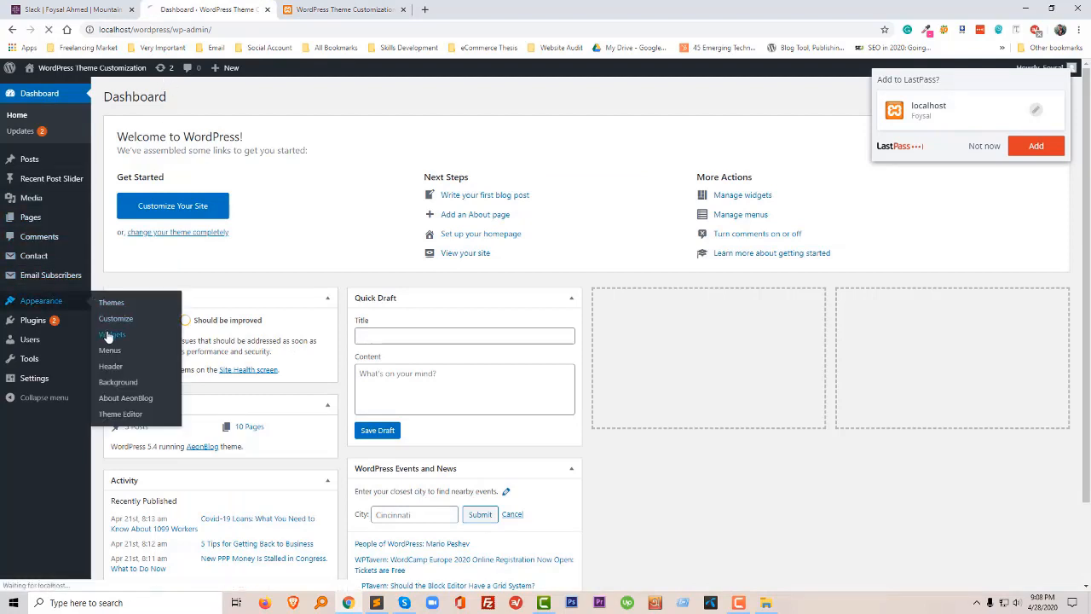
pyautogui.click(980, 146)
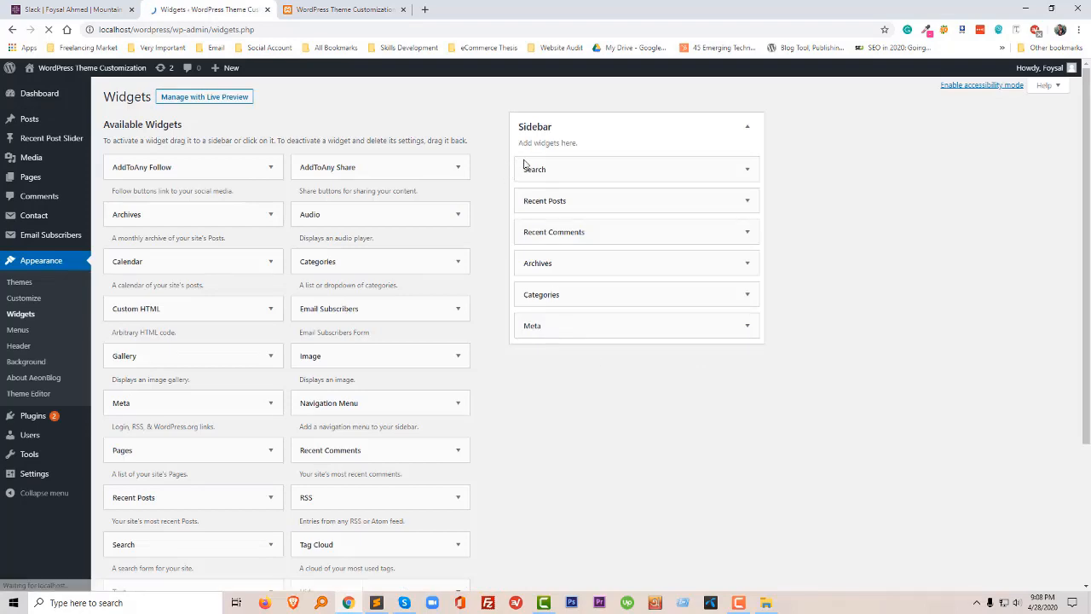
# - Compare the sidebar with the live page, delete the Search widget from it and reload the site to check
pyautogui.click(362, 12)
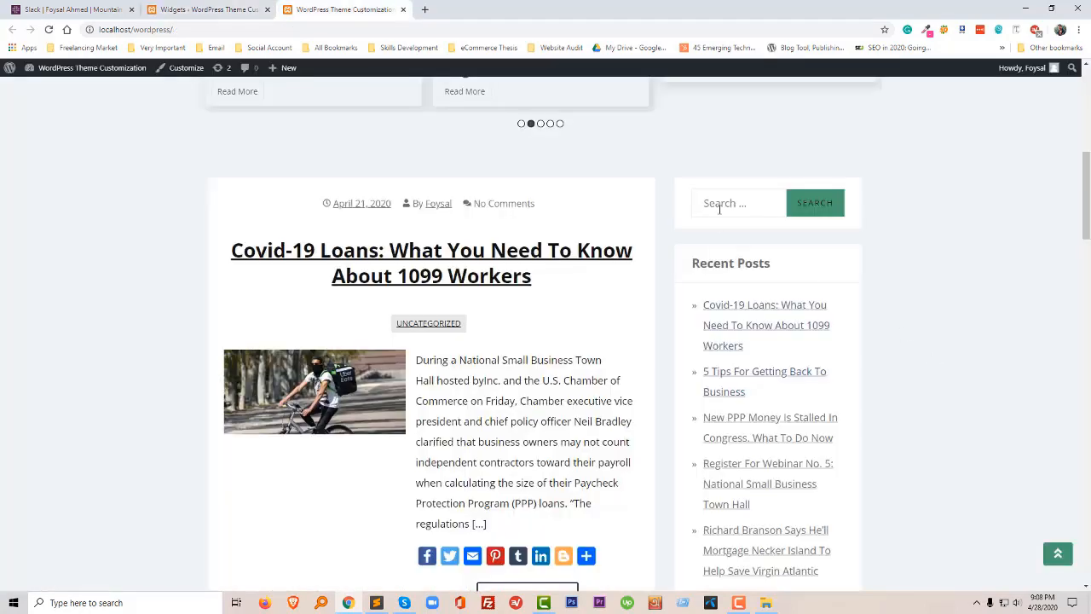
pyautogui.click(209, 10)
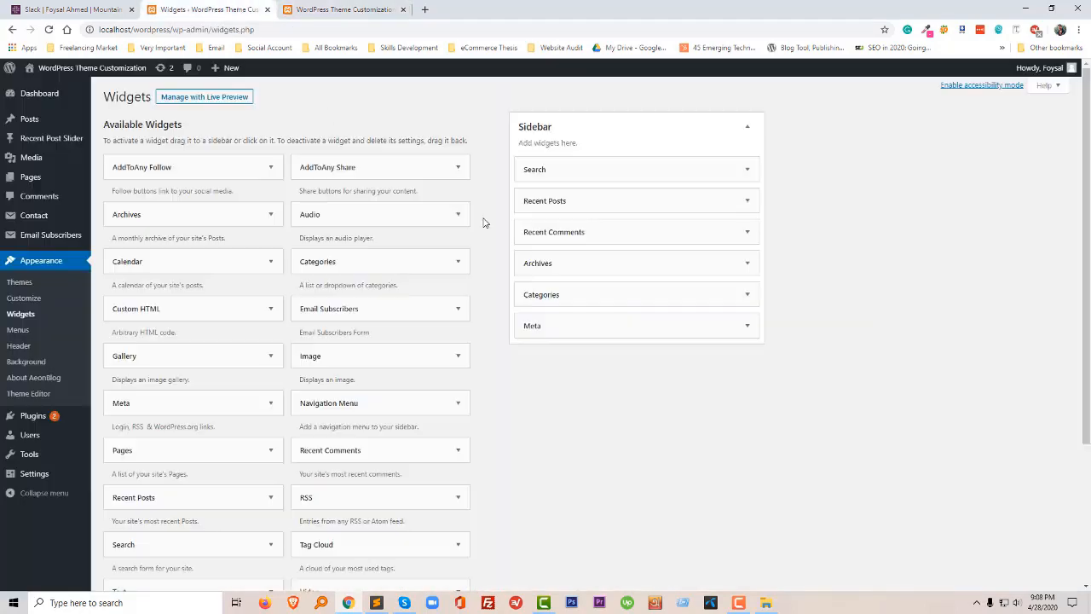
pyautogui.click(591, 167)
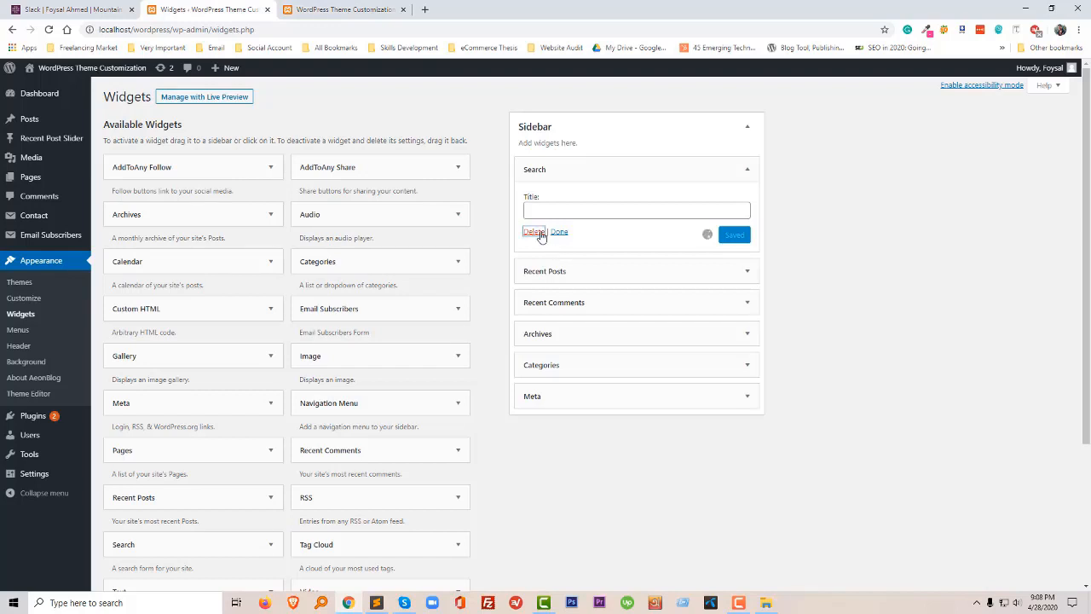
pyautogui.click(538, 233)
pyautogui.click(351, 10)
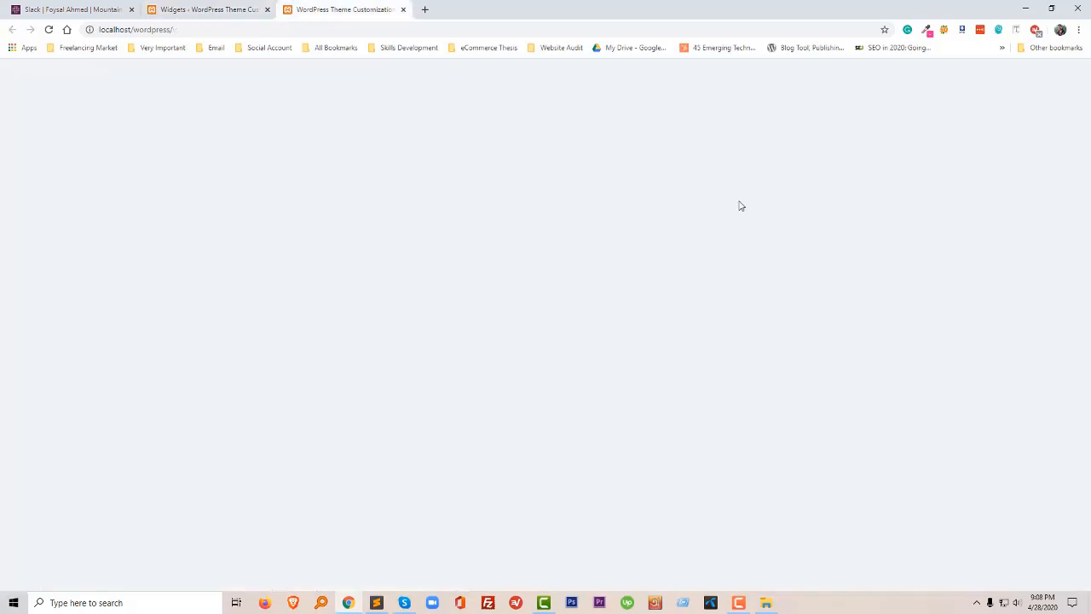
pyautogui.press('F5')
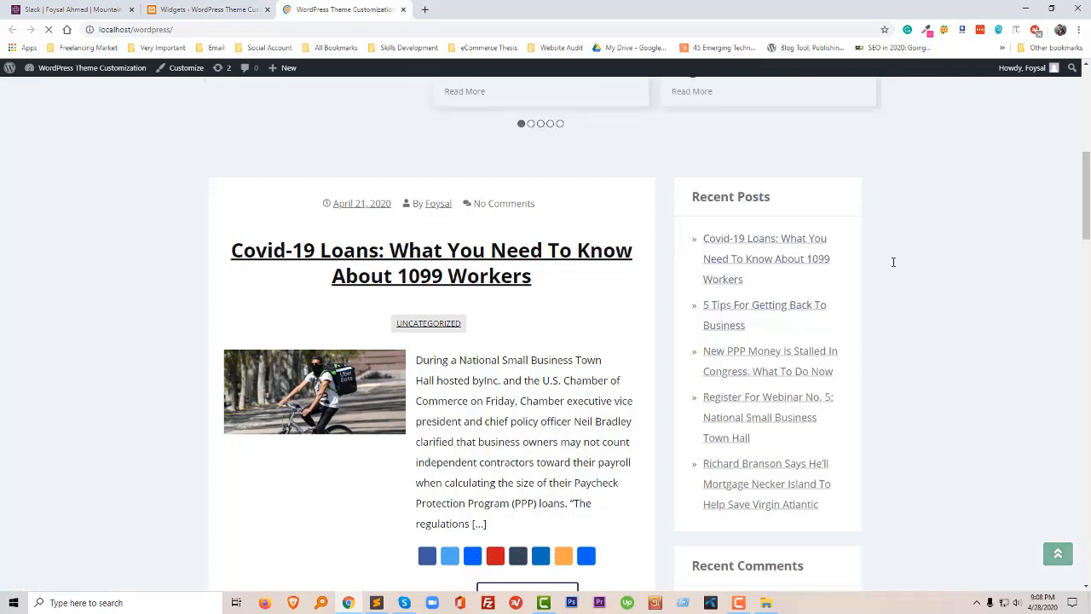
# - Delete the Recent Comments widget from the sidebar and reload the live site to check the change
pyautogui.click(204, 10)
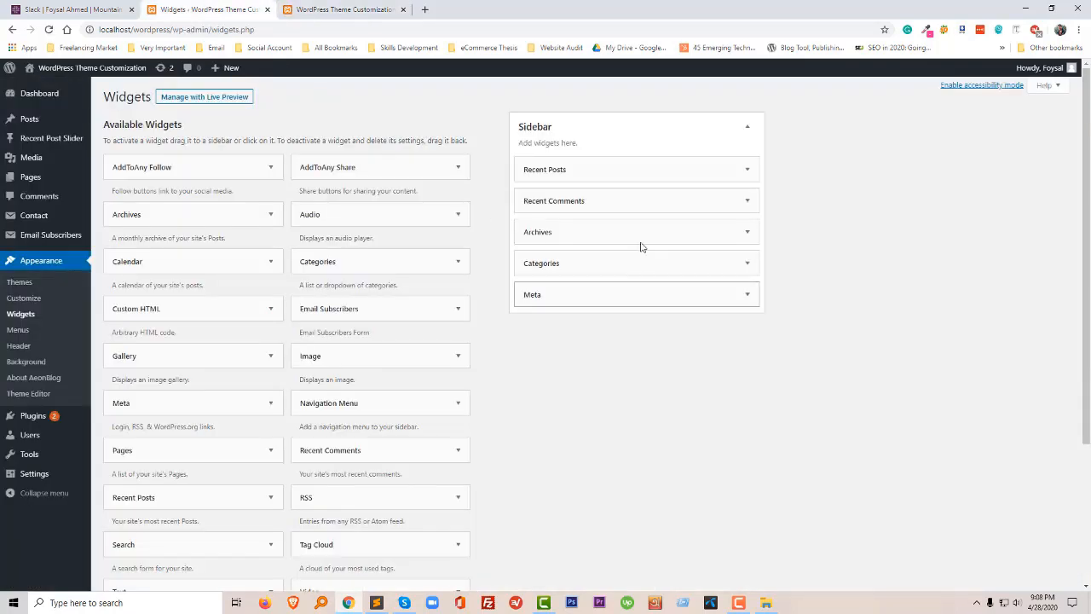
pyautogui.click(622, 203)
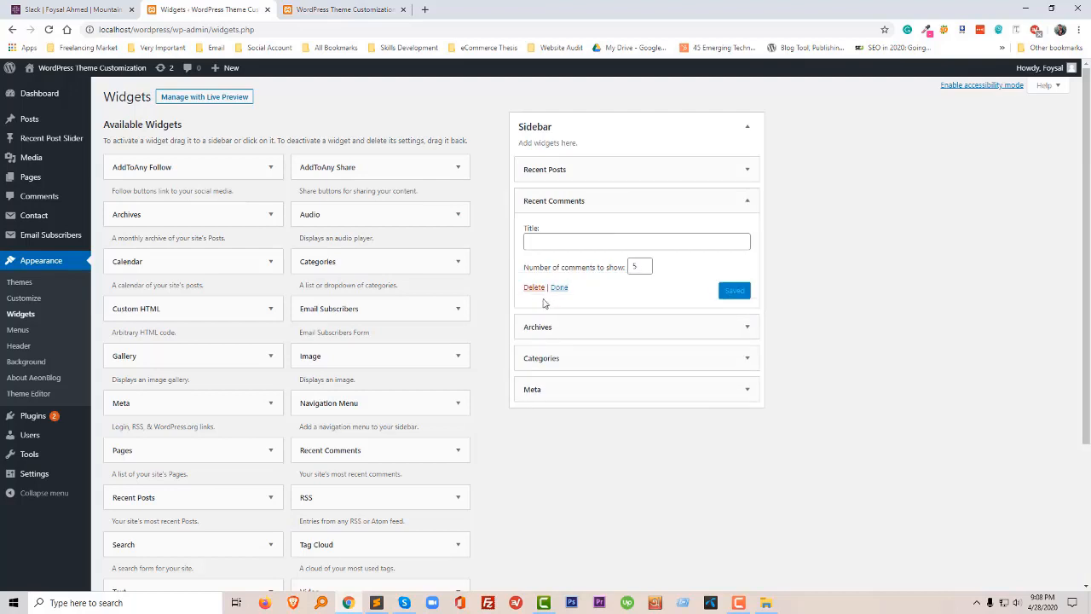
pyautogui.click(535, 288)
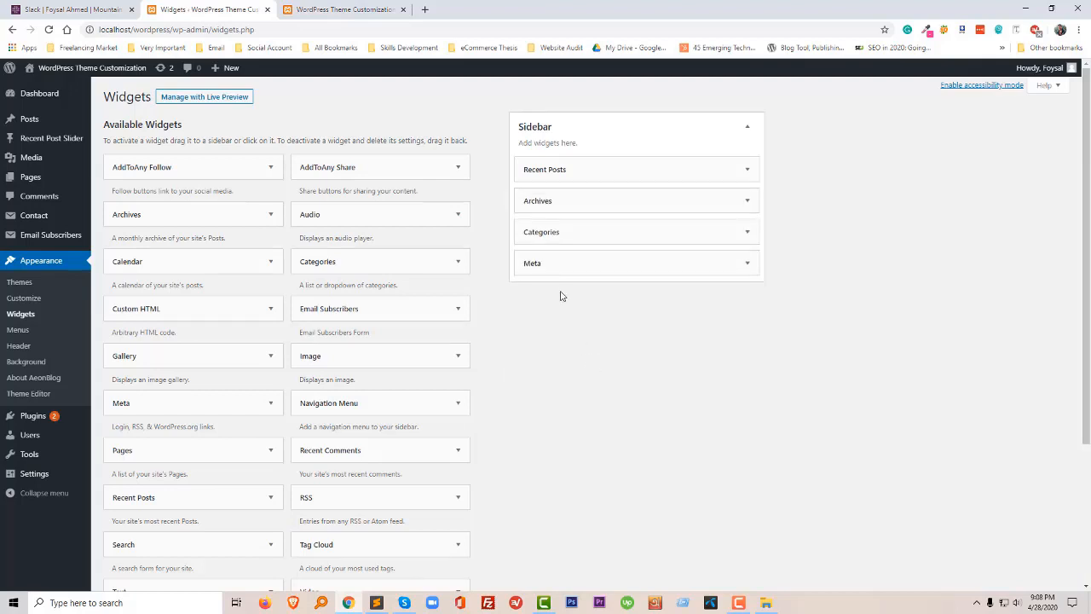
pyautogui.click(573, 262)
pyautogui.click(573, 262)
pyautogui.click(345, 9)
pyautogui.press('F5')
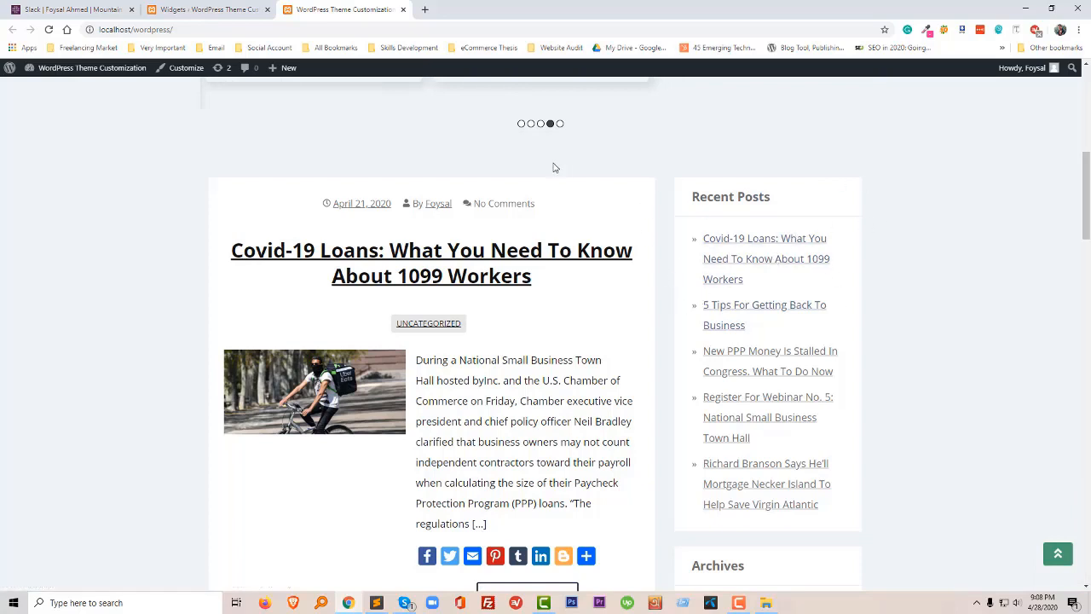
# - Go back to the dashboard and search the plugins available to add for "author widget"
pyautogui.click(182, 9)
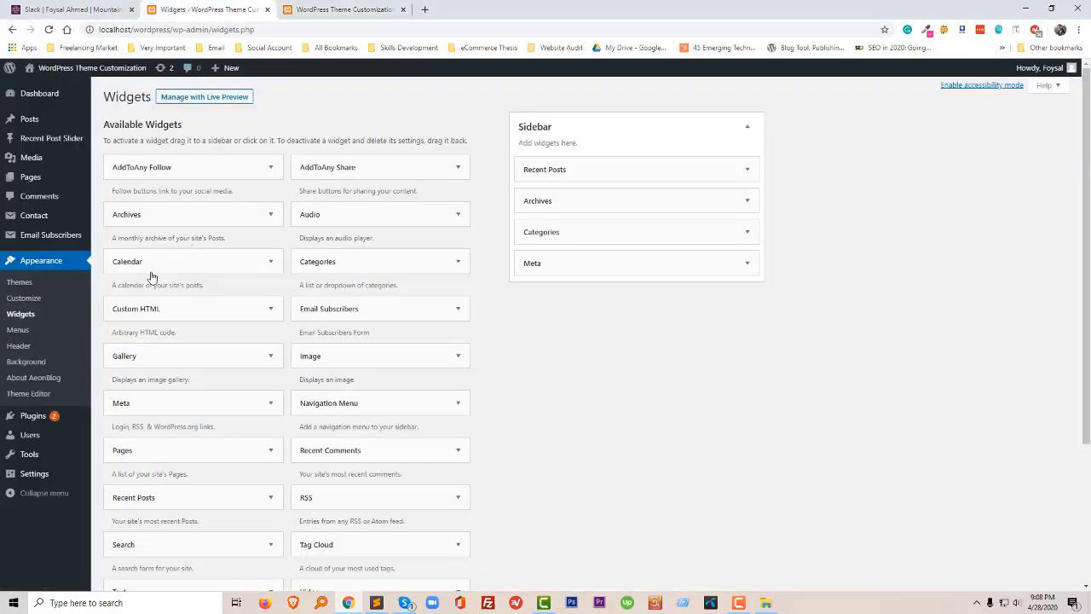
pyautogui.moveTo(85, 417)
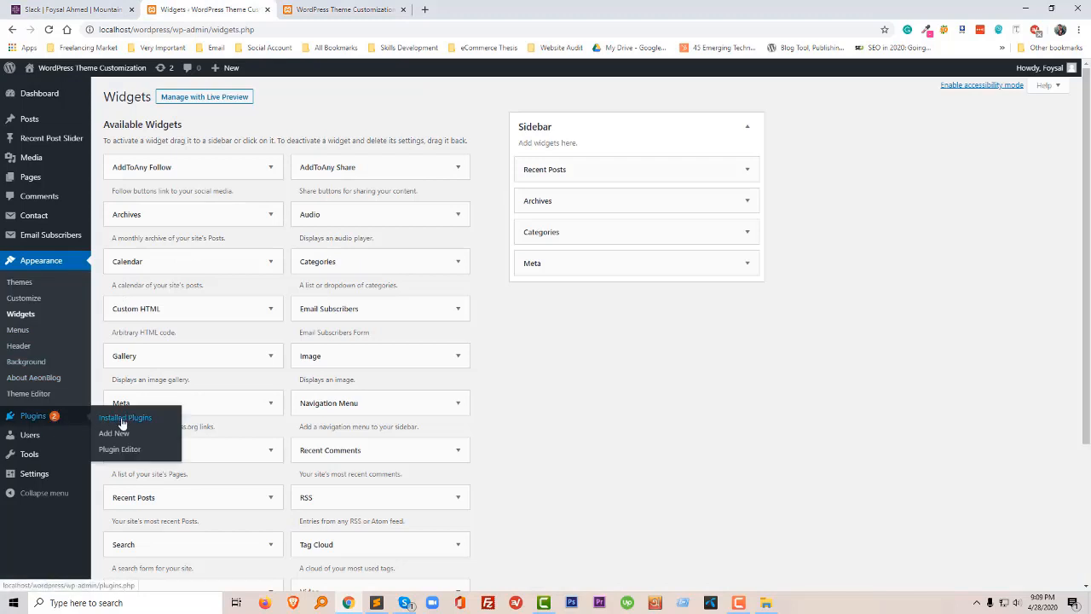
pyautogui.click(118, 436)
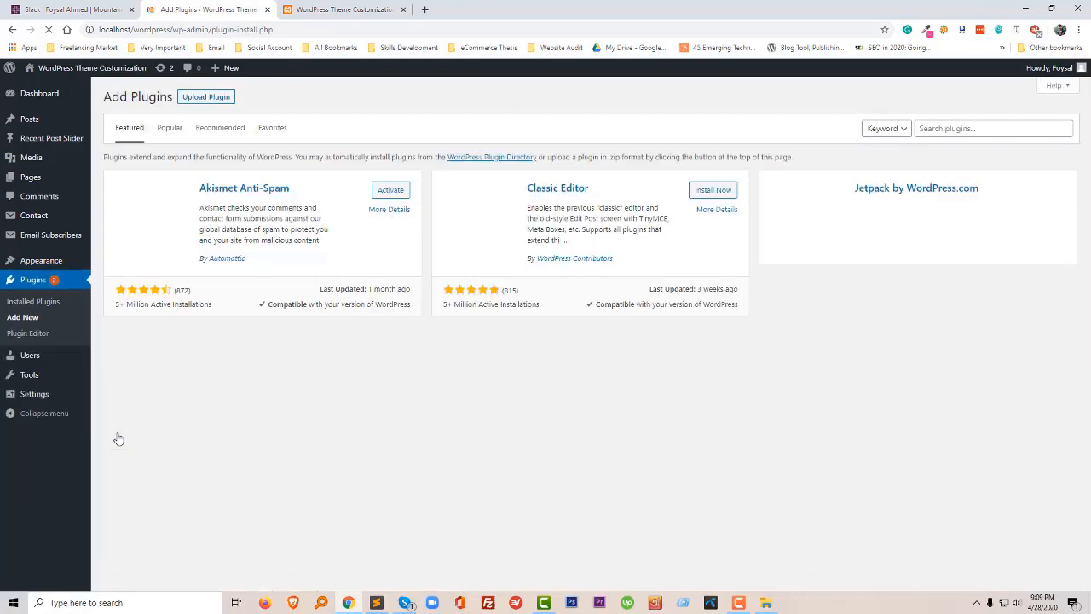
pyautogui.click(923, 128)
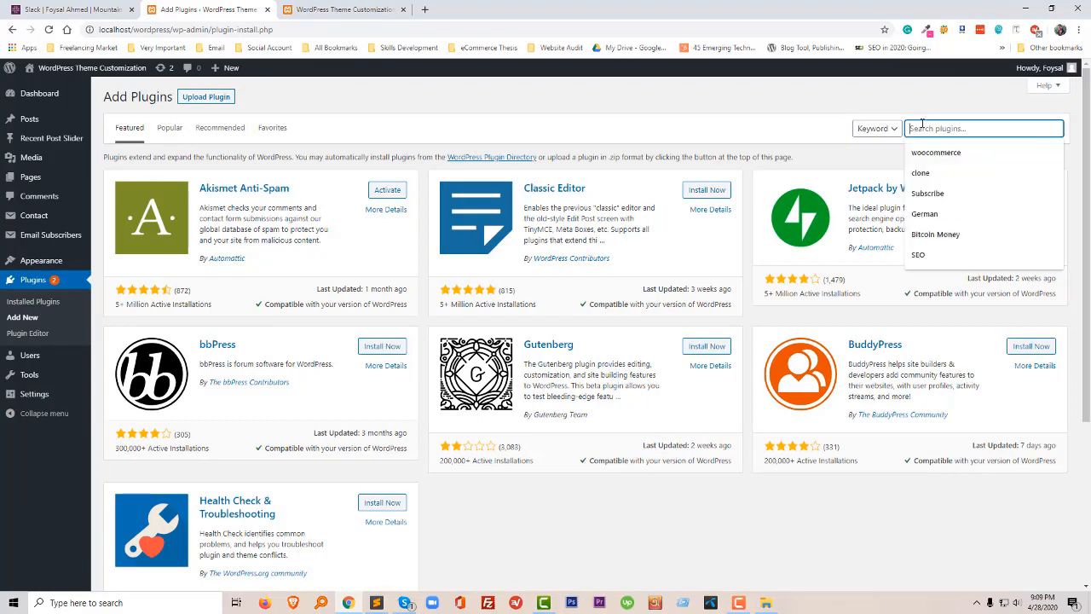
pyautogui.write('author widget')
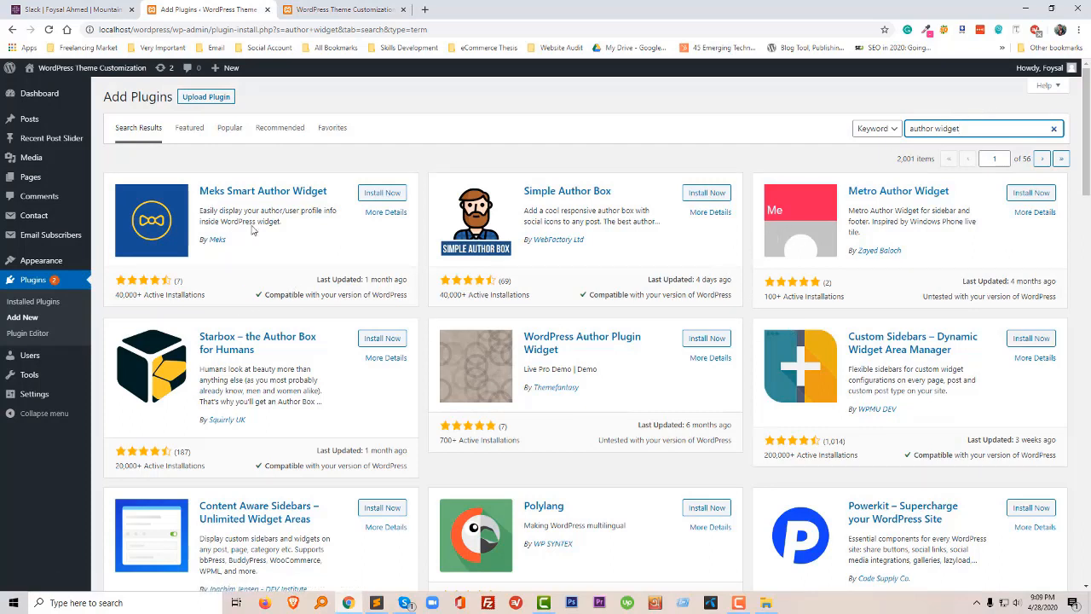
# - Open the details of the Meks Smart Author Widget plugin and review its screenshots
pyautogui.click(372, 213)
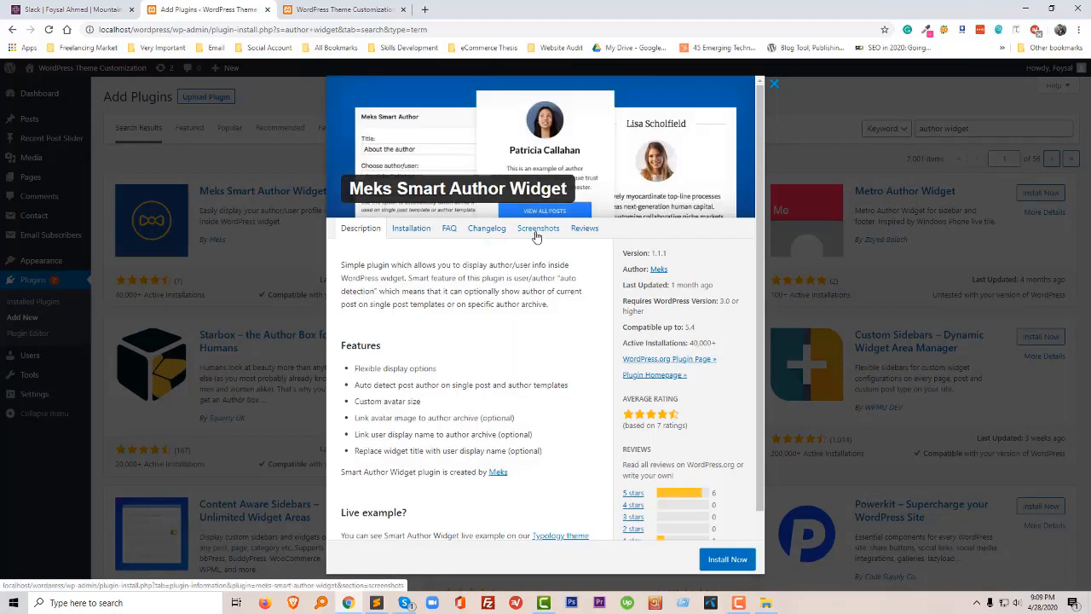
pyautogui.click(538, 230)
pyautogui.scroll(-2, 470, 359)
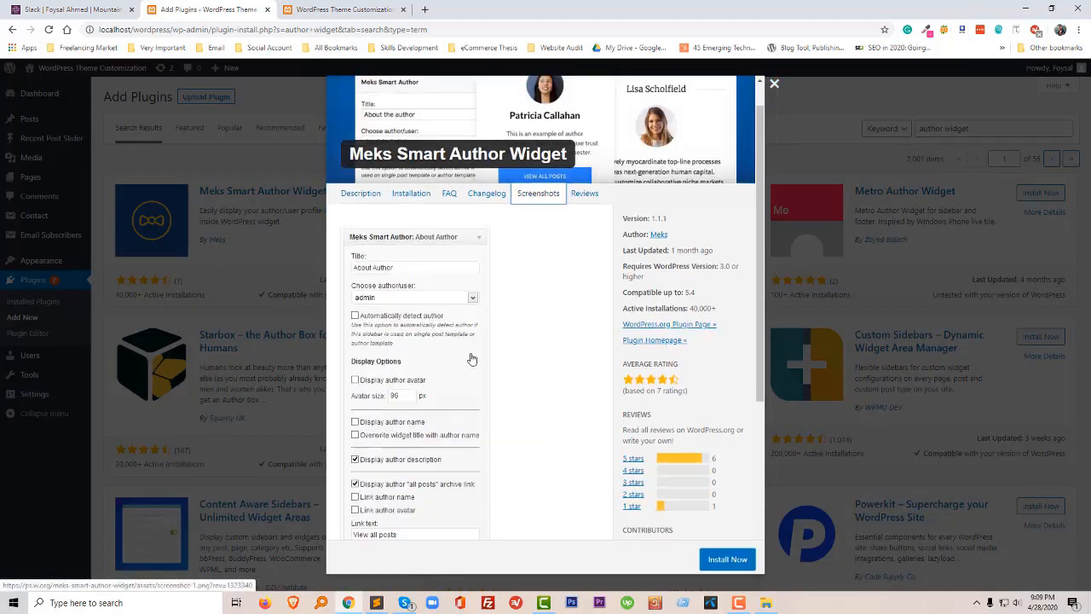
pyautogui.scroll(-2, 469, 359)
pyautogui.scroll(5, 471, 356)
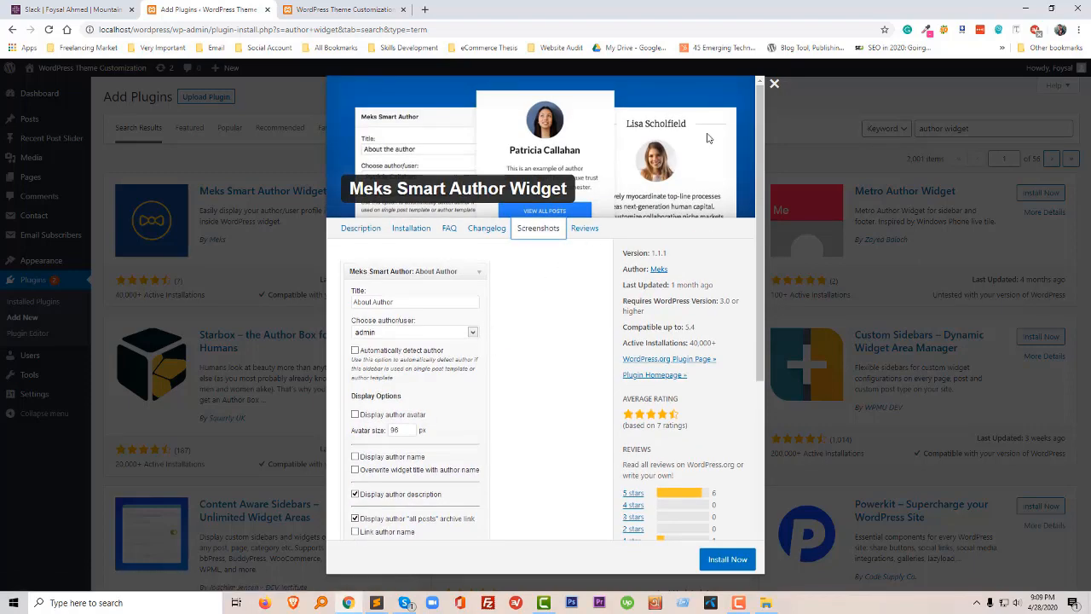
# - Close the Meks Smart Author Widget details and review the screenshots of the Simple Author Box plugin
pyautogui.click(775, 83)
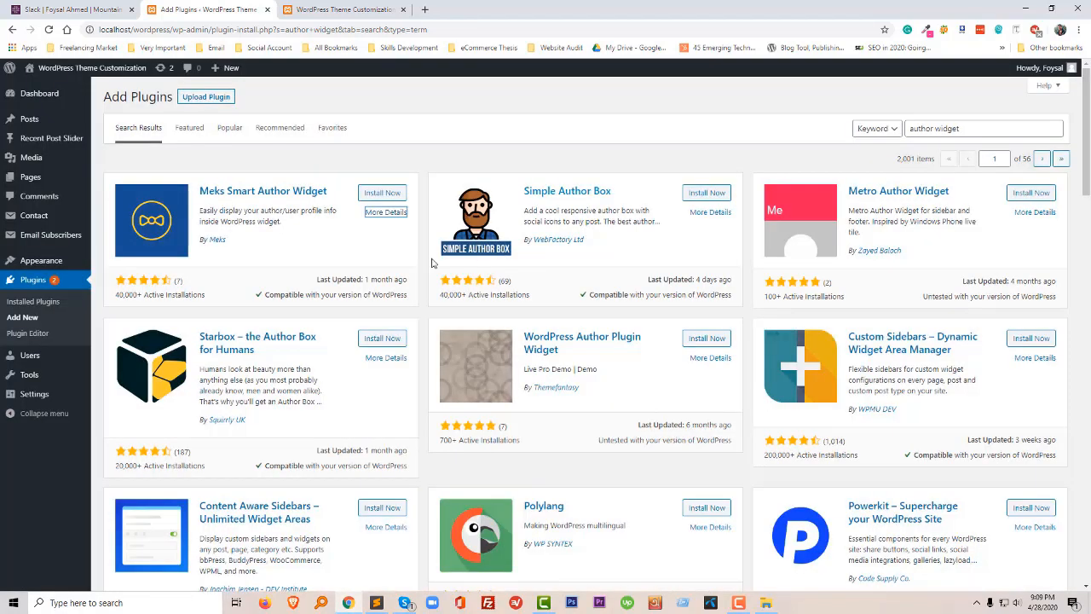
pyautogui.click(712, 213)
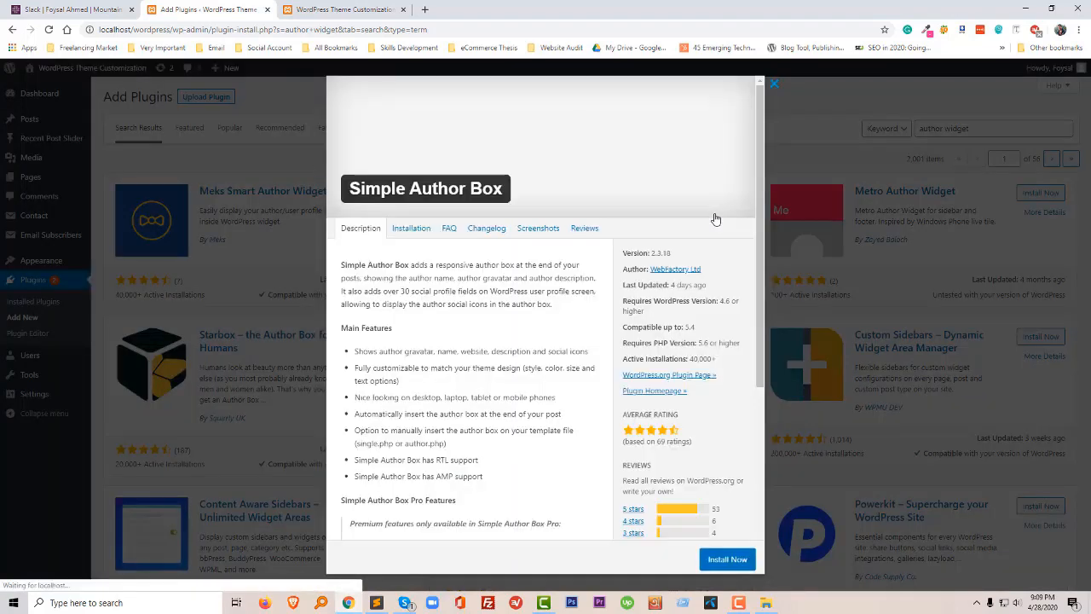
pyautogui.click(538, 228)
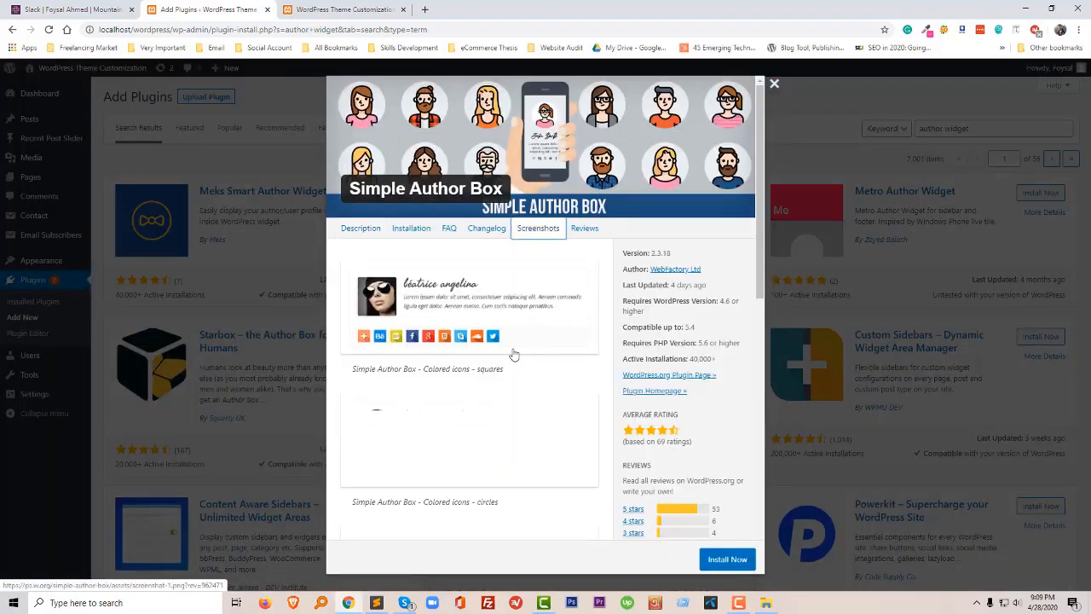
pyautogui.scroll(-6, 529, 328)
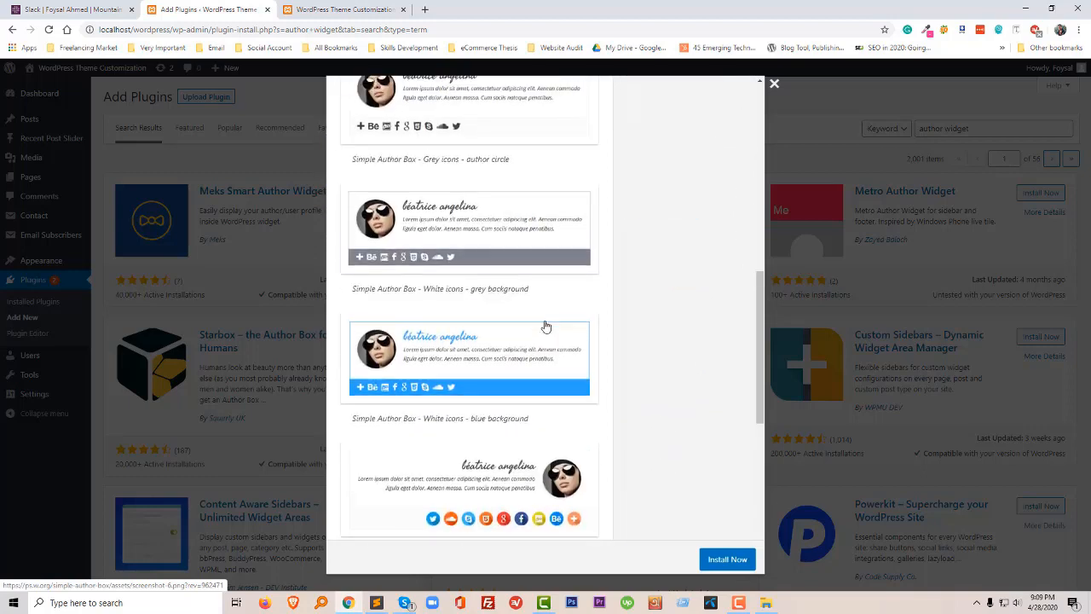
pyautogui.scroll(5, 545, 322)
pyautogui.click(774, 83)
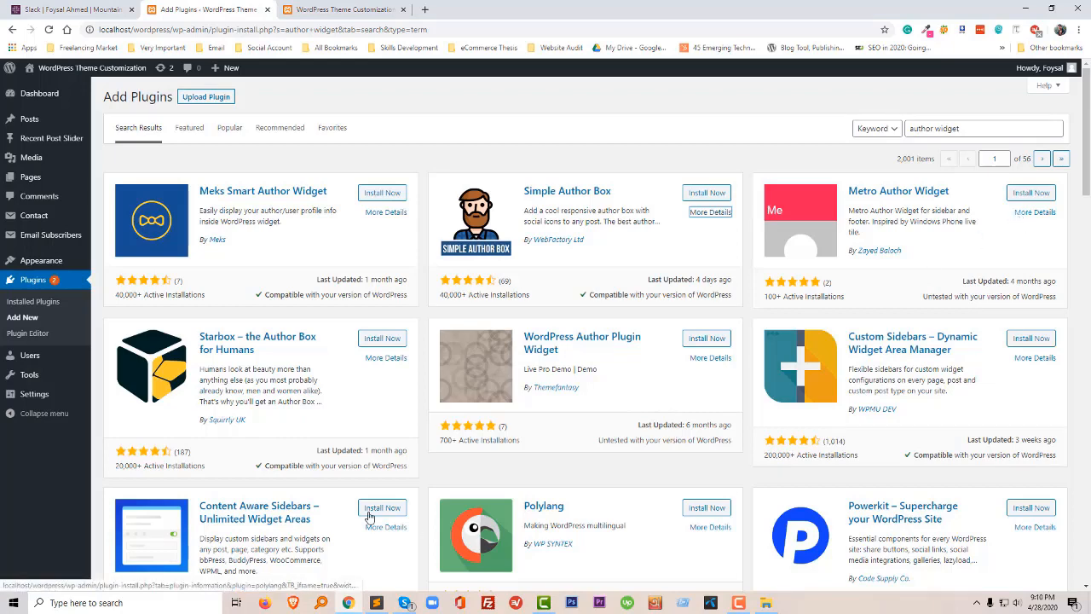
# - Open the details of the Starbox – the Author Box for Humans plugin and look through its screenshots
pyautogui.click(389, 358)
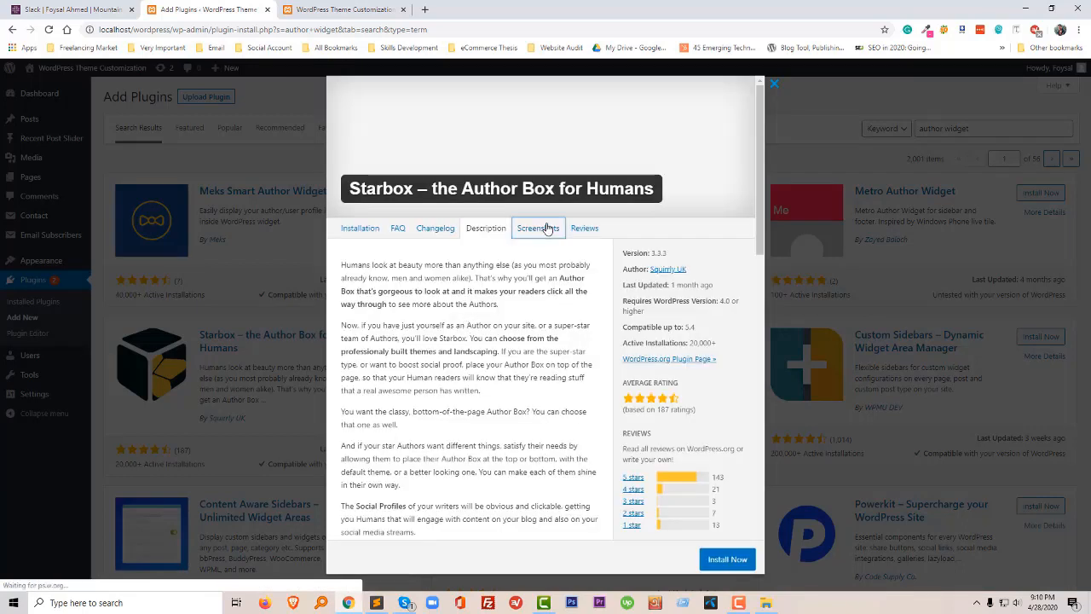
pyautogui.click(547, 228)
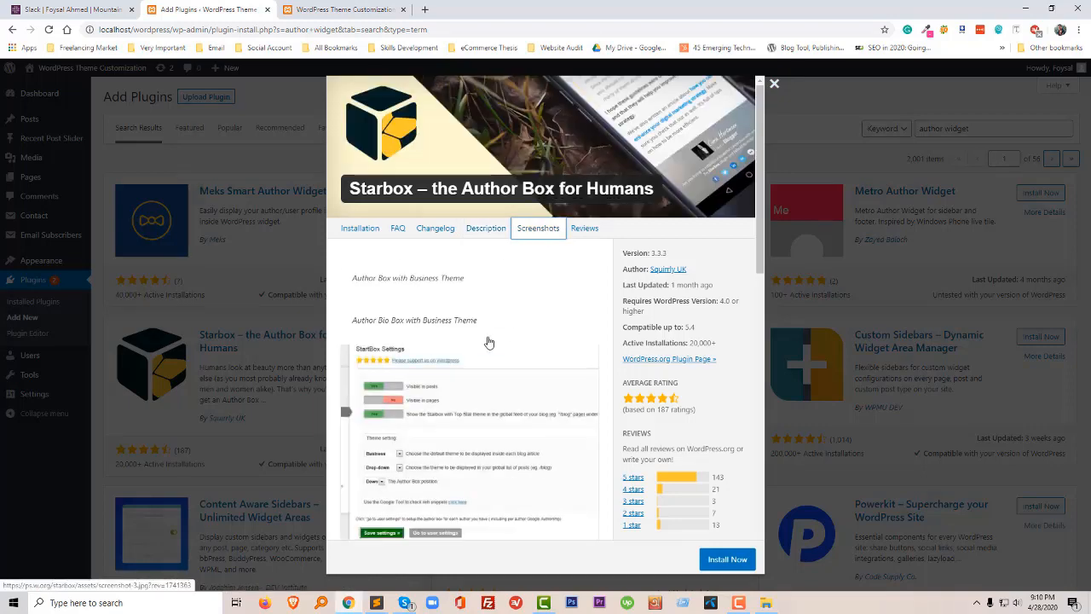
pyautogui.scroll(-2, 487, 341)
pyautogui.scroll(-10, 489, 342)
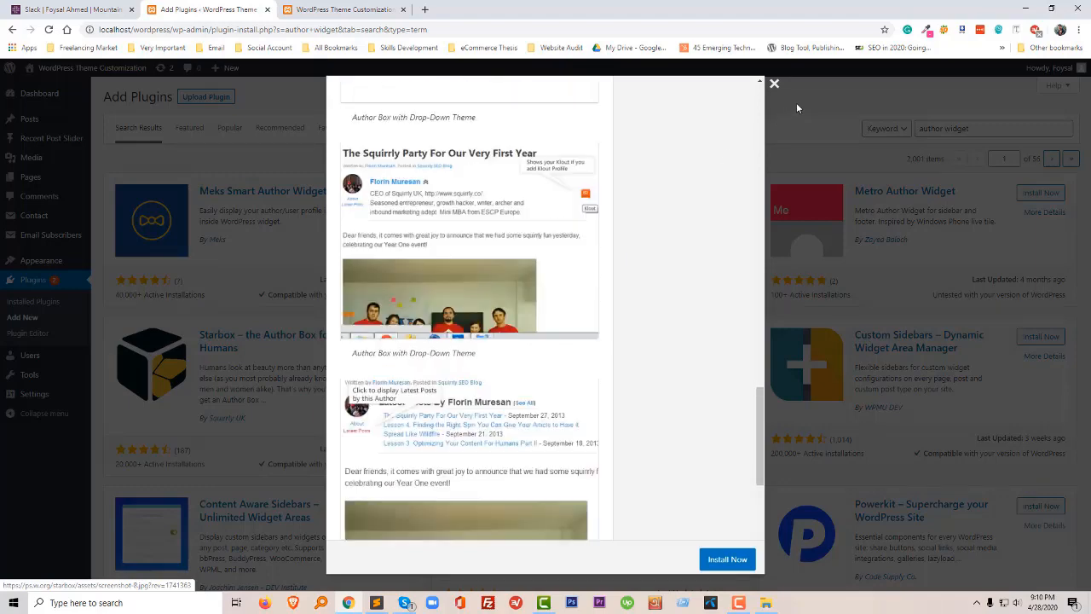
pyautogui.click(774, 85)
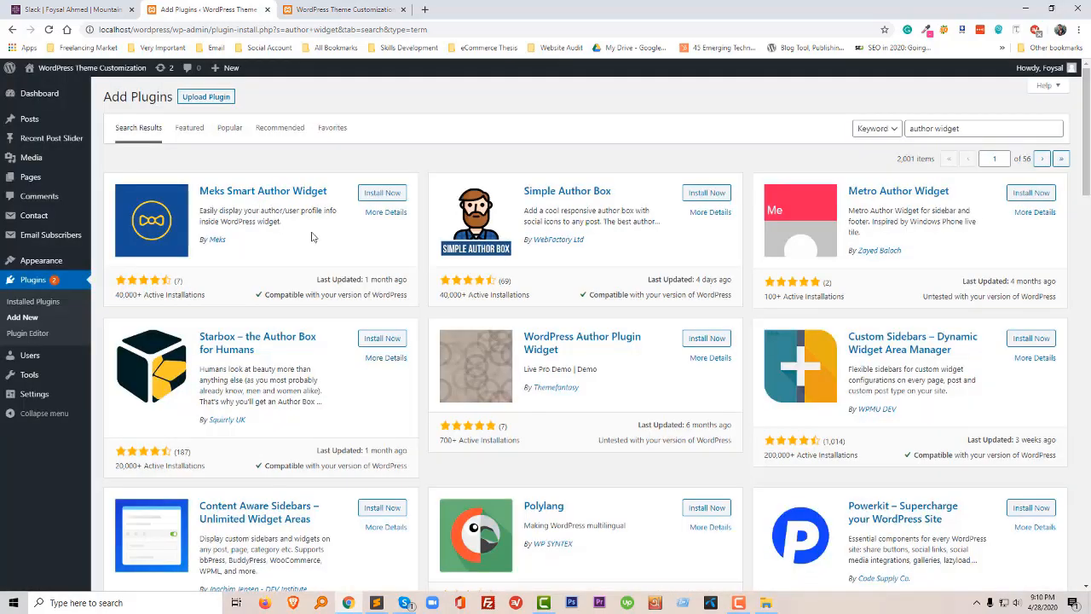
# - Install the Meks Smart Author Widget plugin and activate it
pyautogui.click(382, 193)
pyautogui.click(738, 603)
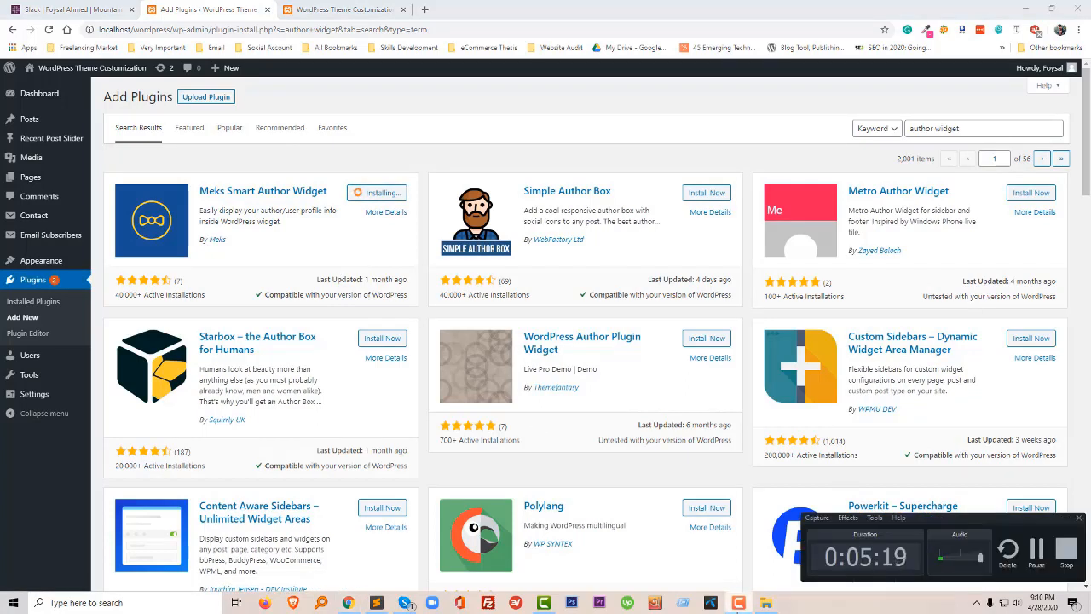
pyautogui.click(738, 603)
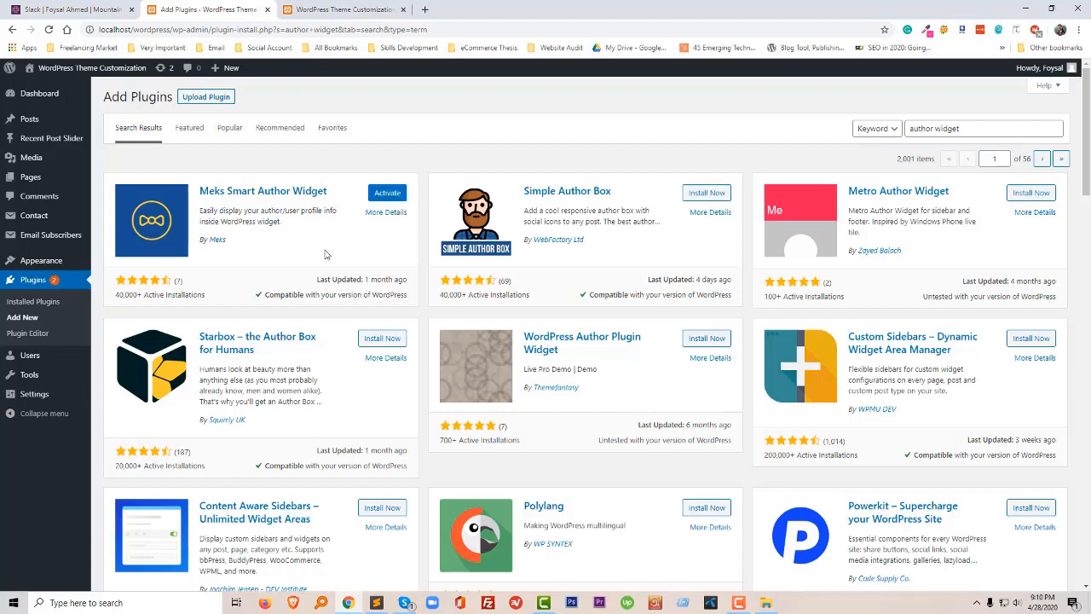
pyautogui.click(392, 195)
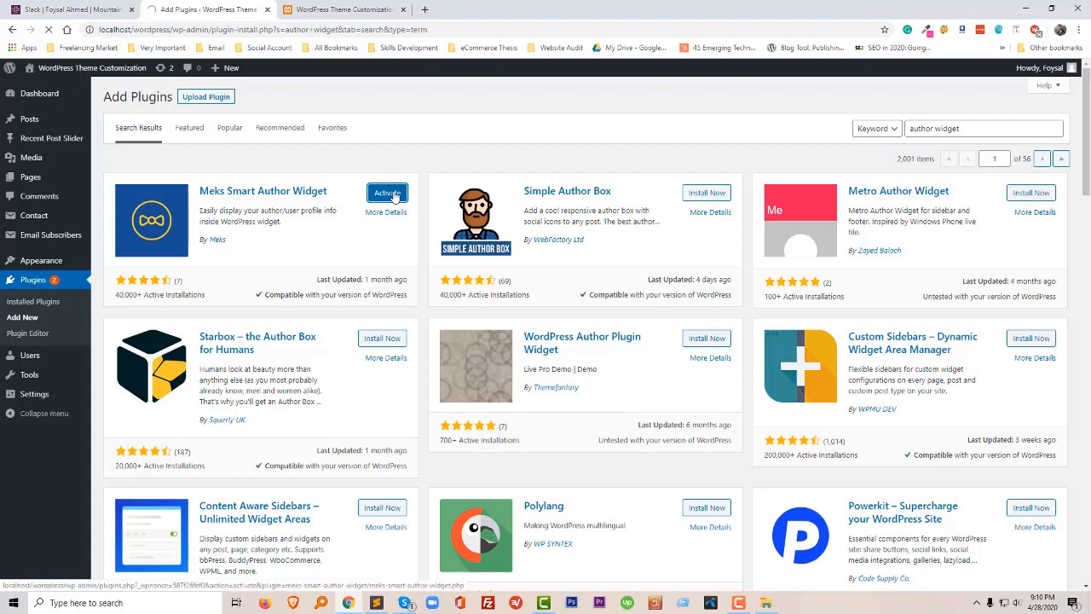
pyautogui.scroll(-2, 550, 402)
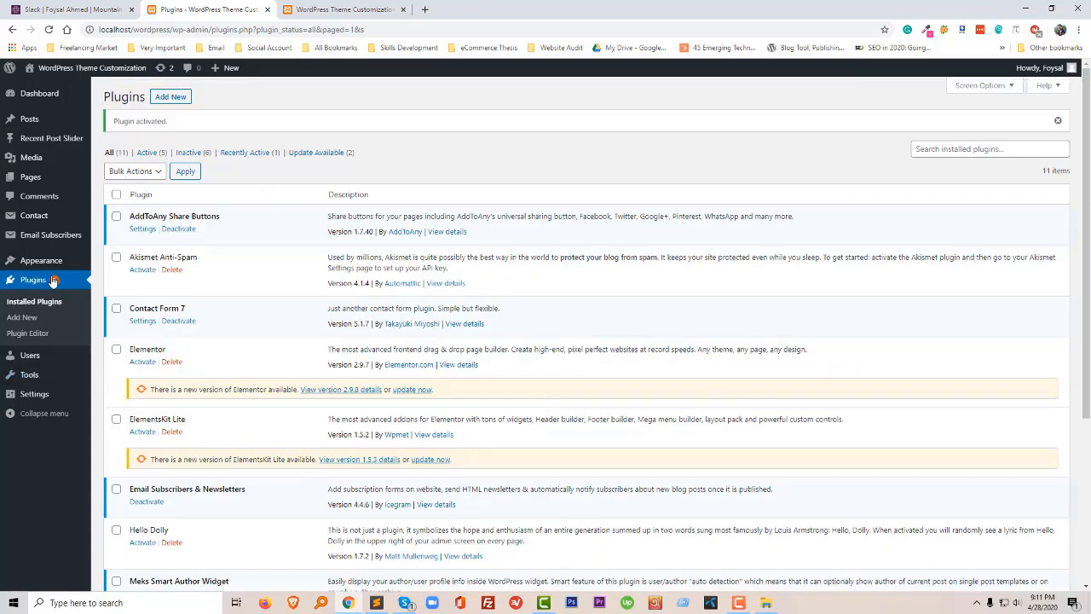
# - Add the Meks Smart Author widget to the sidebar above Recent Posts and choose the author it shows
pyautogui.moveTo(48, 264)
pyautogui.click(110, 296)
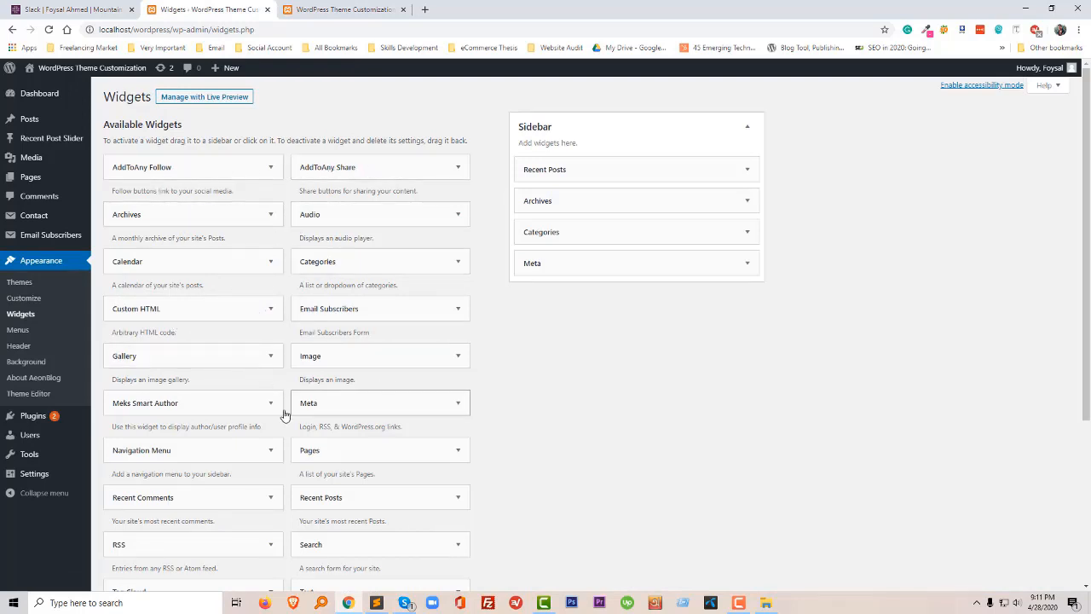
pyautogui.moveTo(207, 406); pyautogui.dragTo(639, 177)
pyautogui.click(562, 210)
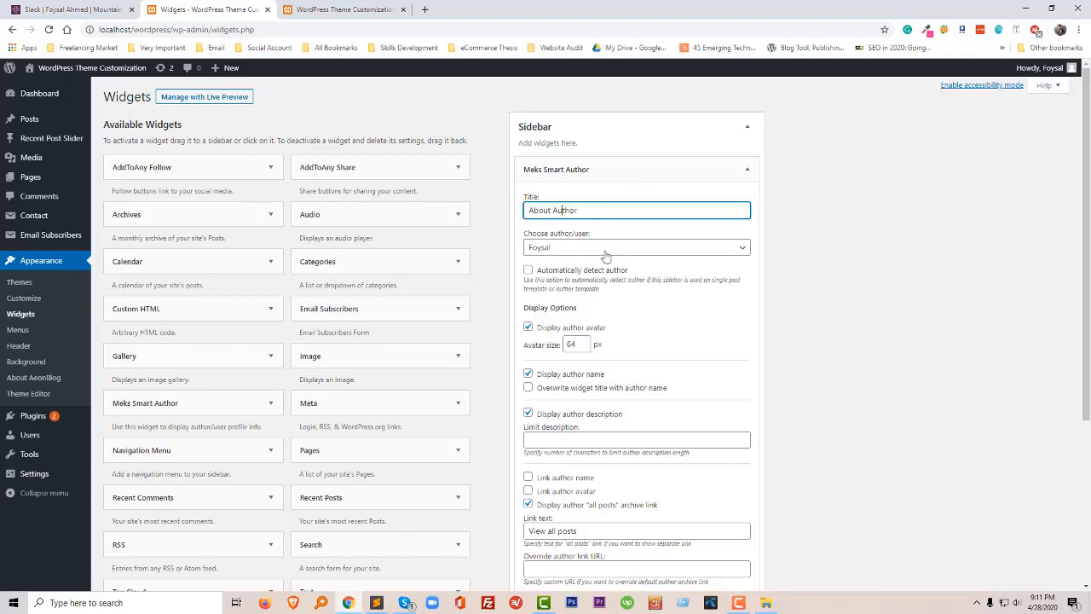
pyautogui.click(606, 248)
pyautogui.click(588, 263)
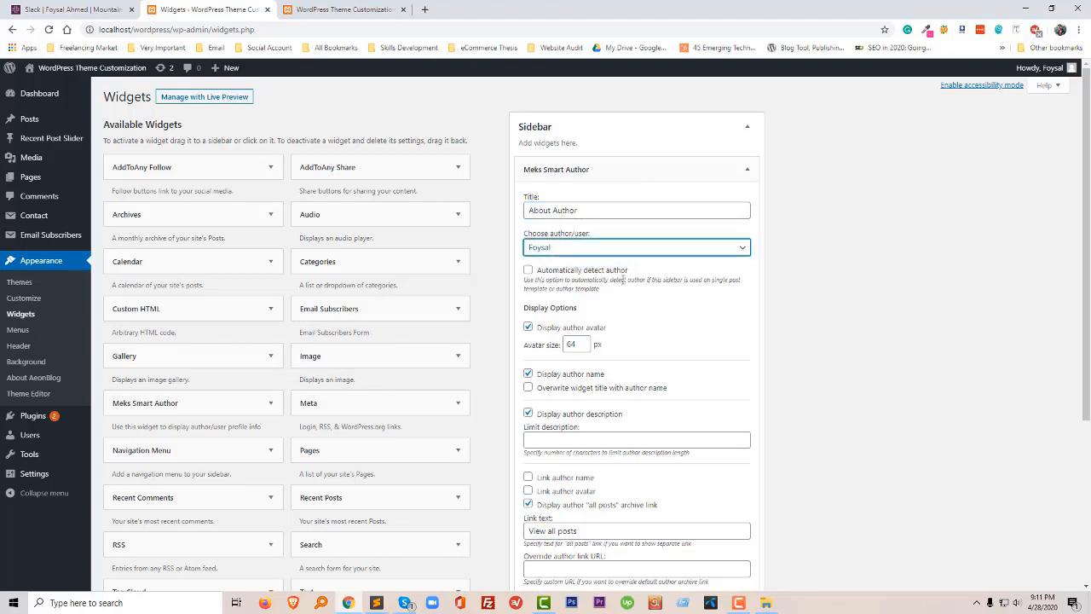
pyautogui.scroll(-1, 608, 397)
pyautogui.click(604, 385)
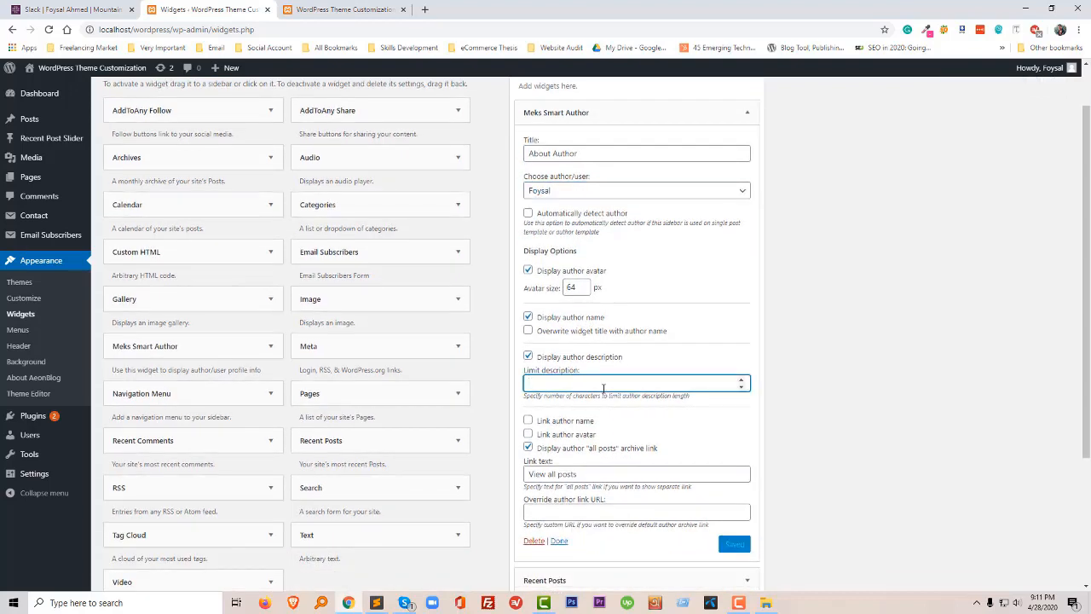
pyautogui.write('eee')
pyautogui.doubleClick(603, 389)
pyautogui.press('BackSpace')
pyautogui.click(648, 366)
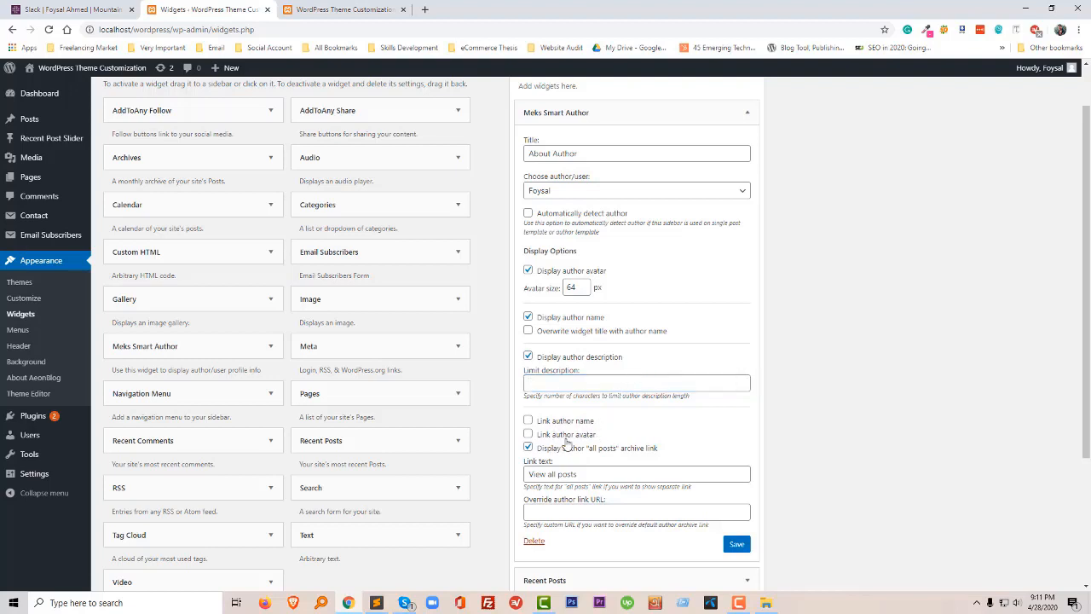
# - Look over the remaining author widget options, save the widget and check the sidebar on the live site
pyautogui.scroll(-1, 585, 442)
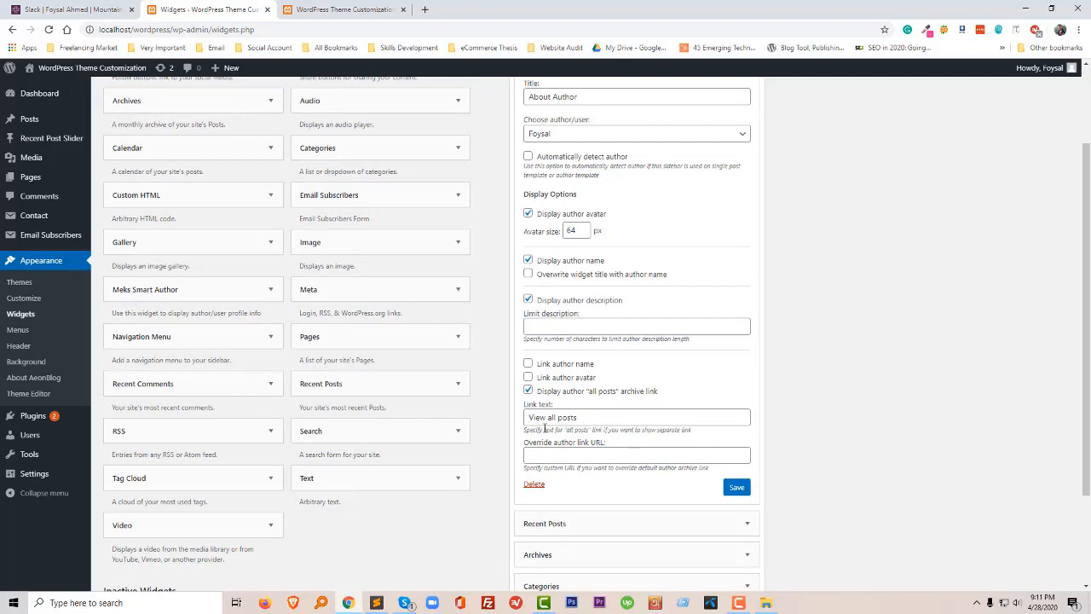
pyautogui.scroll(-3, 575, 417)
pyautogui.scroll(3, 579, 409)
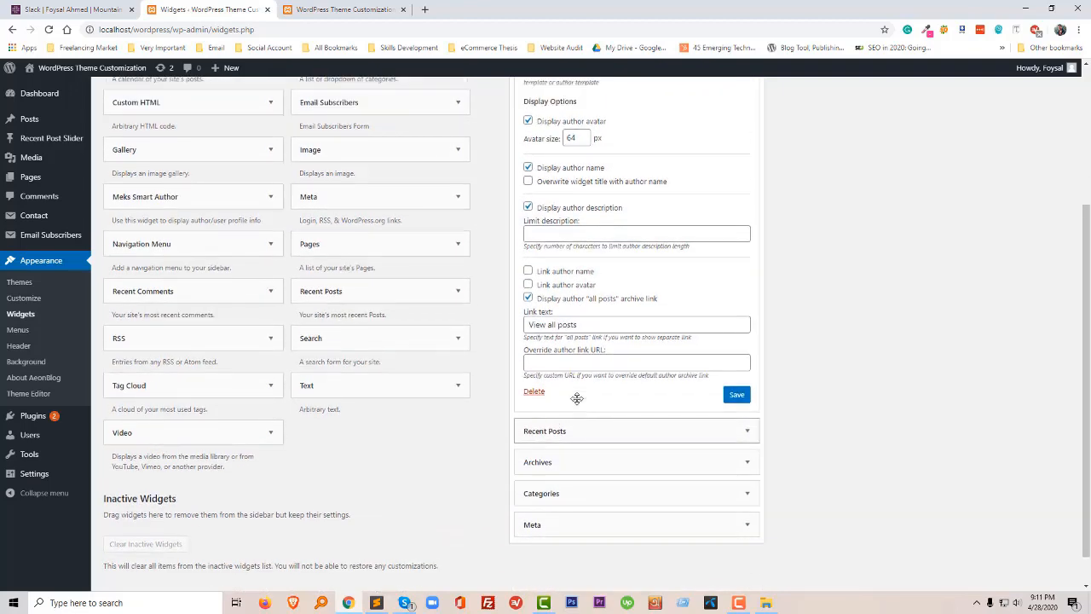
pyautogui.click(735, 486)
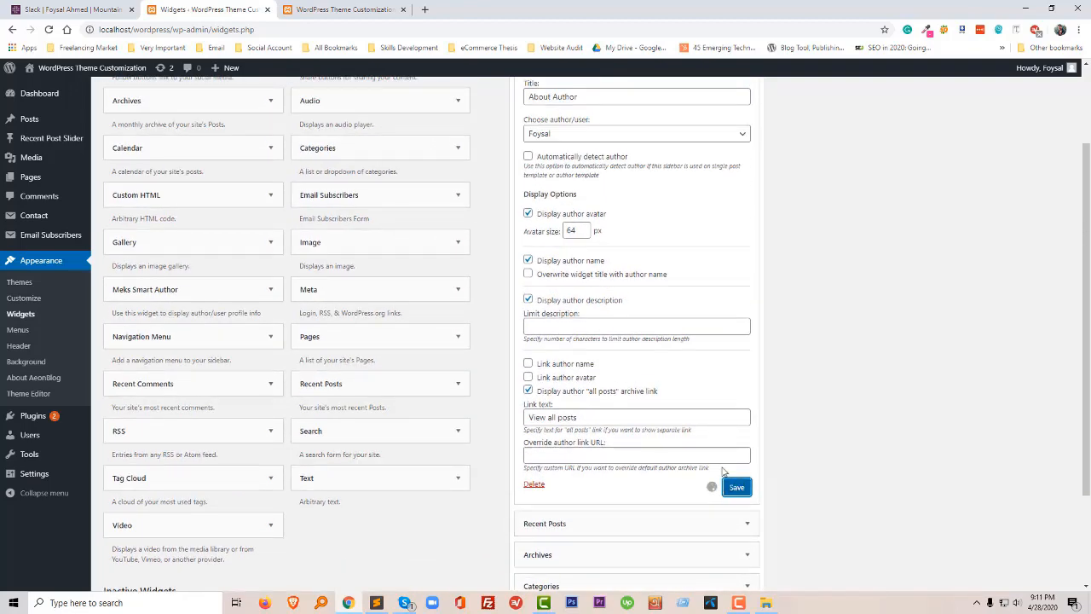
pyautogui.click(362, 8)
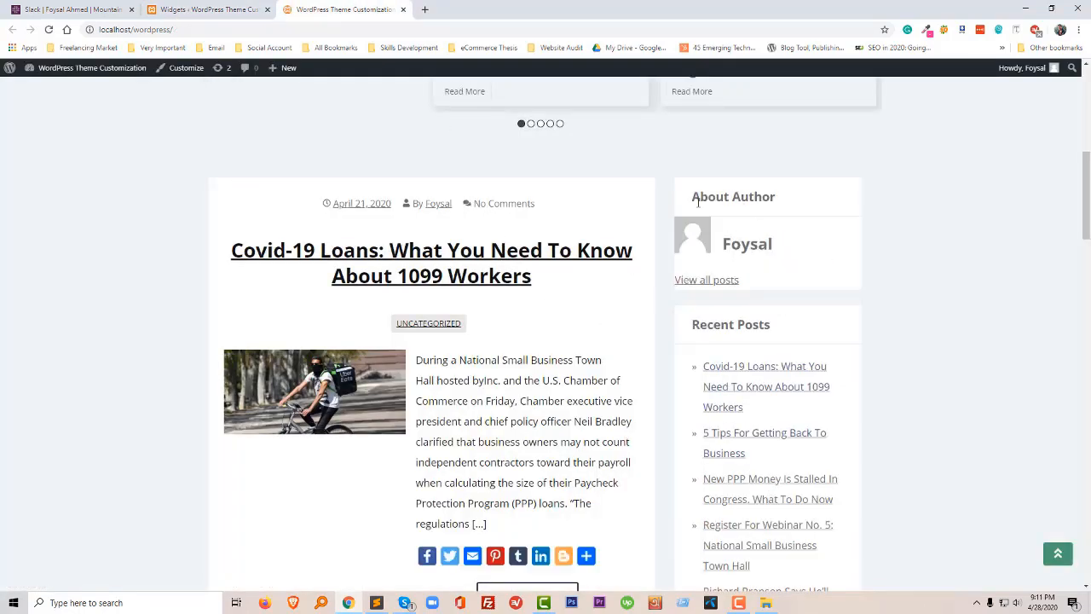
# - Return to the dashboard, search the plugins available to add for "author widget" again and browse further alternatives
pyautogui.click(176, 8)
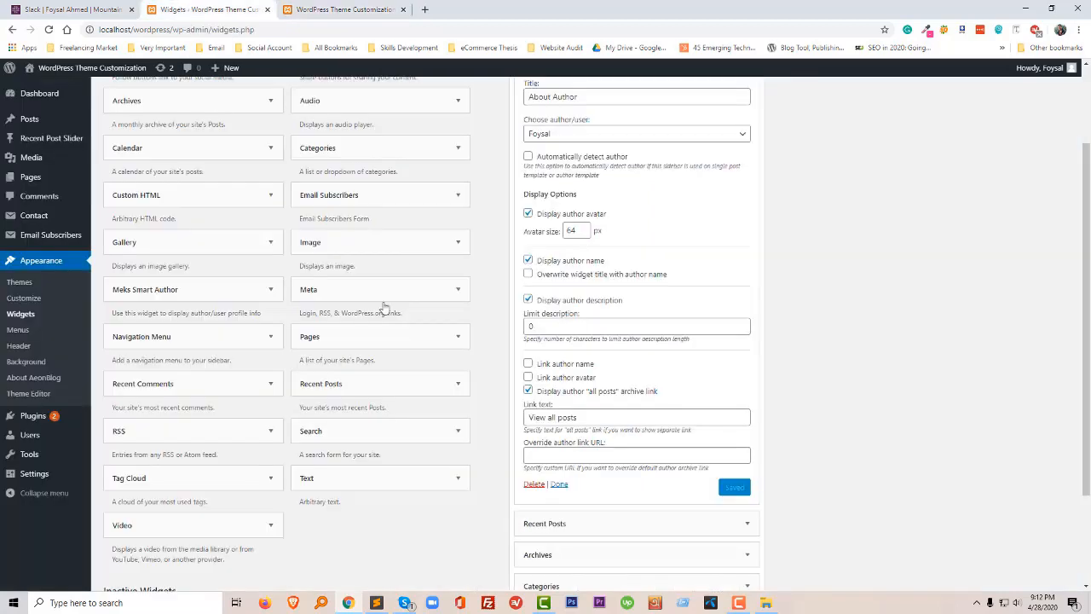
pyautogui.moveTo(63, 415)
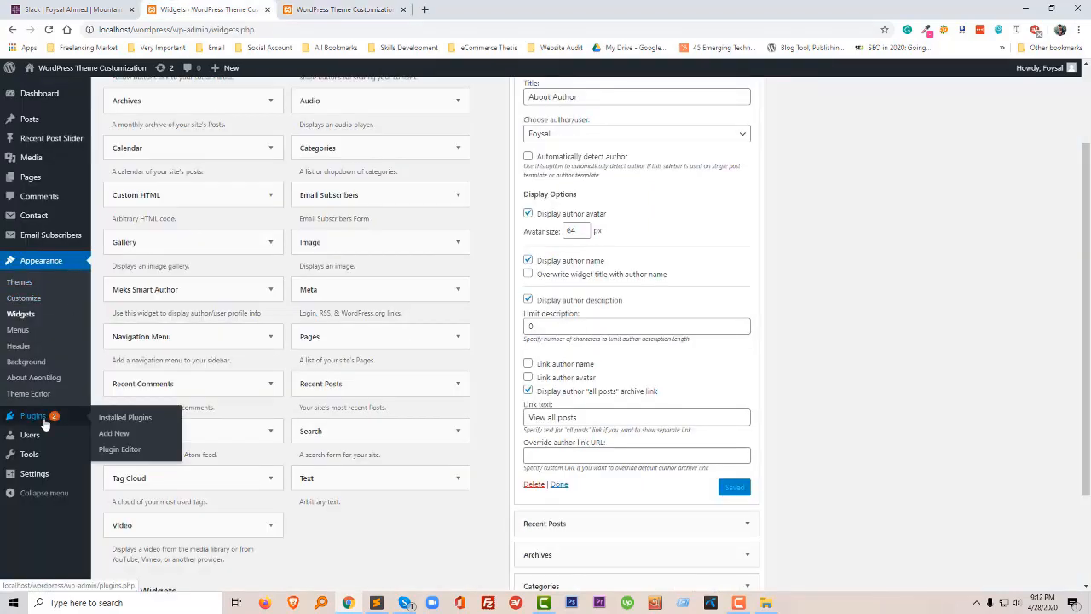
pyautogui.click(115, 435)
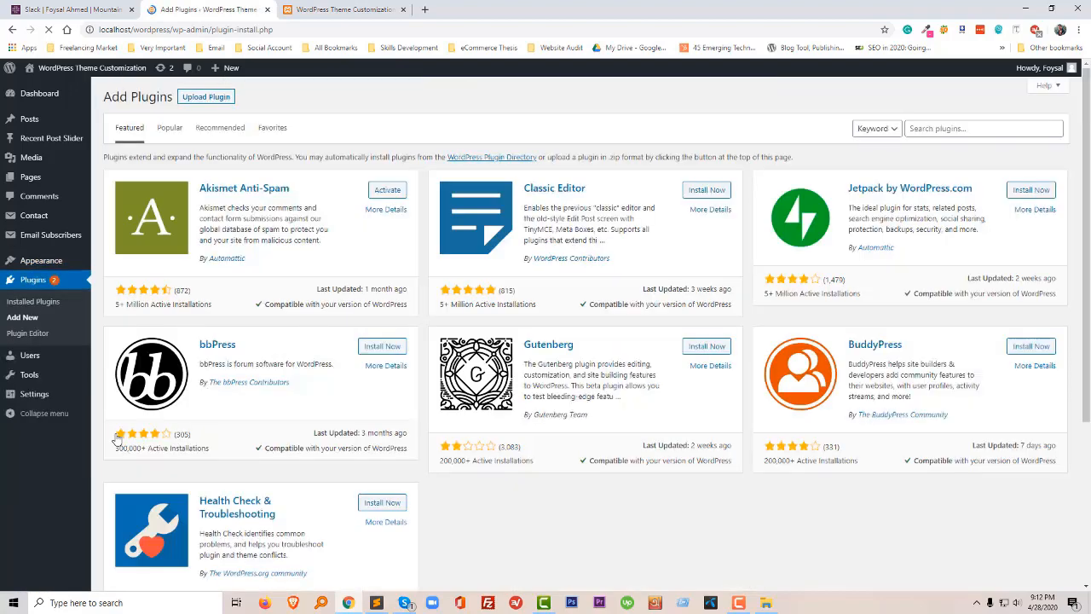
pyautogui.click(936, 128)
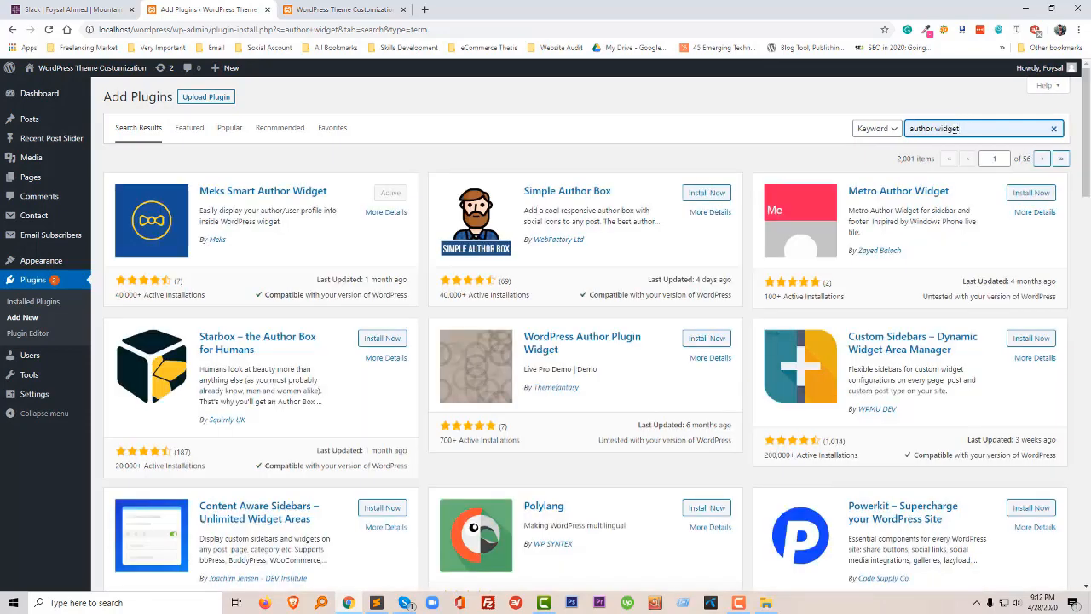
pyautogui.scroll(-3, 768, 396)
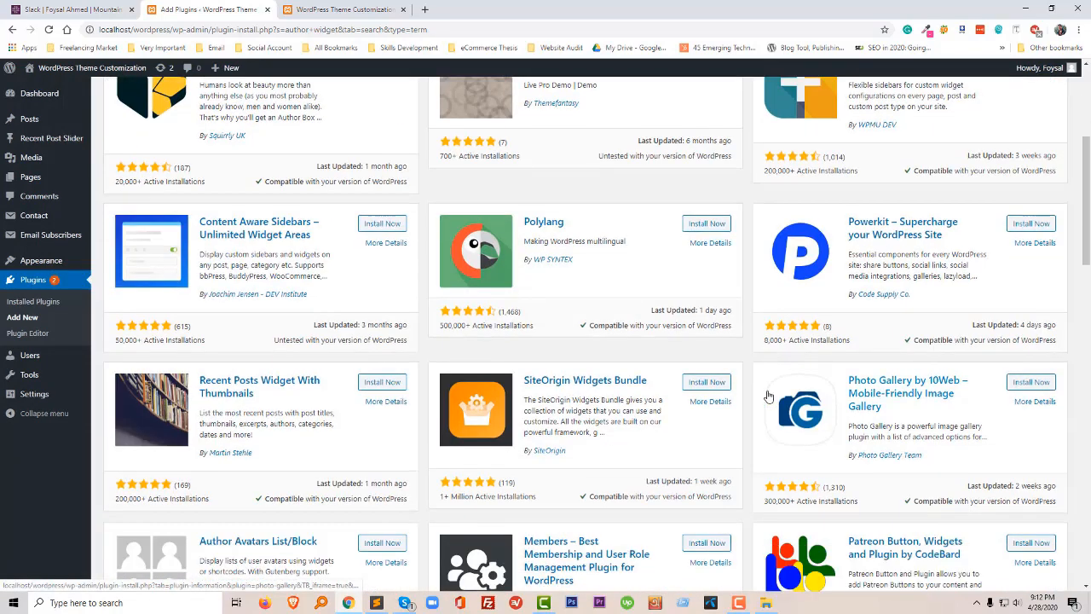
pyautogui.scroll(-2, 768, 397)
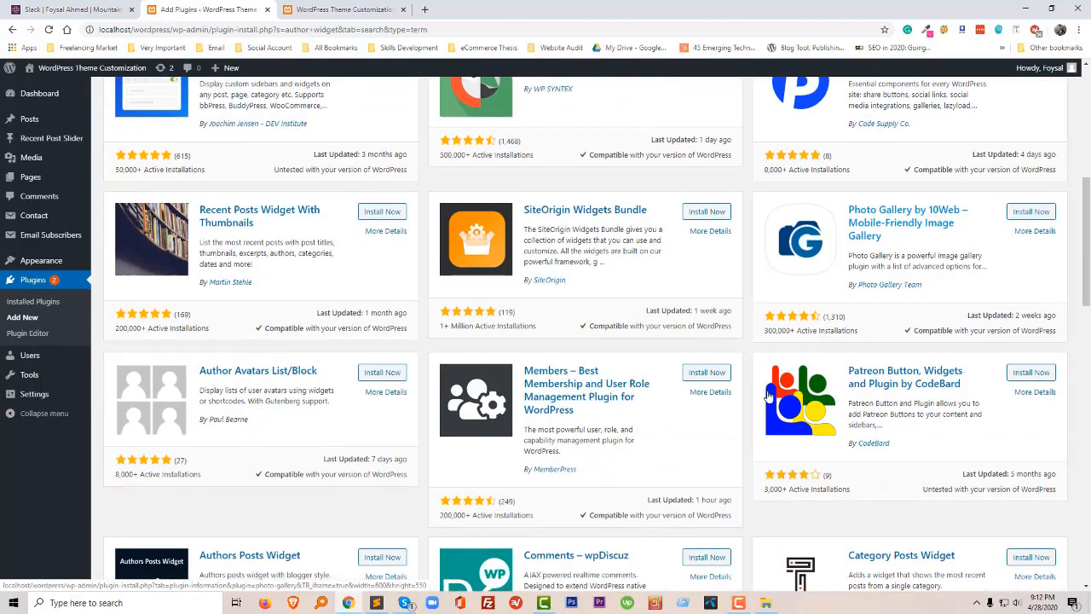
pyautogui.scroll(-1, 769, 396)
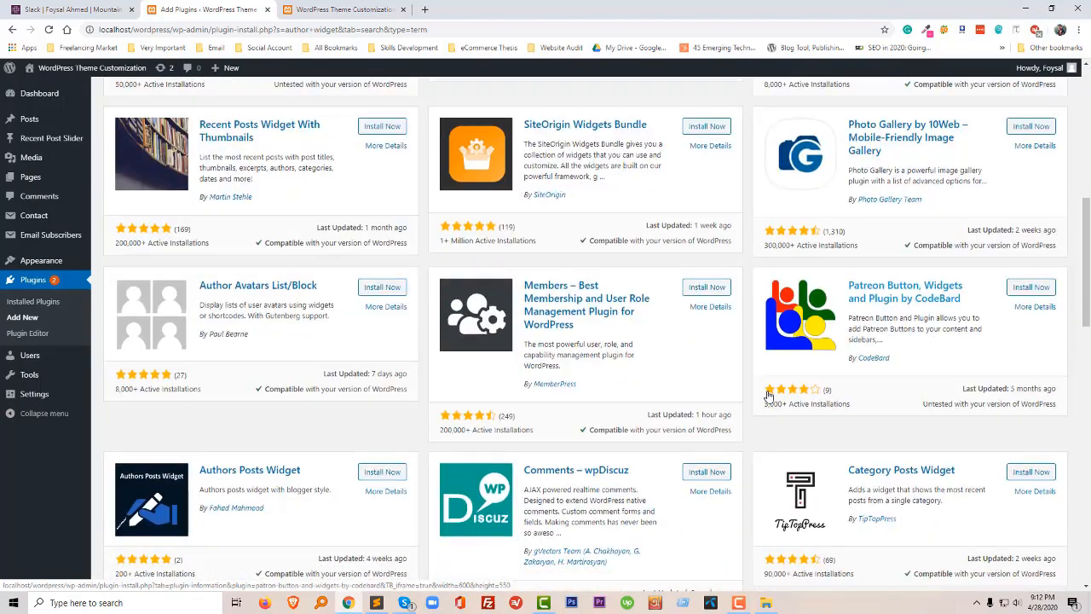
pyautogui.scroll(2, 768, 395)
pyautogui.scroll(4, 768, 395)
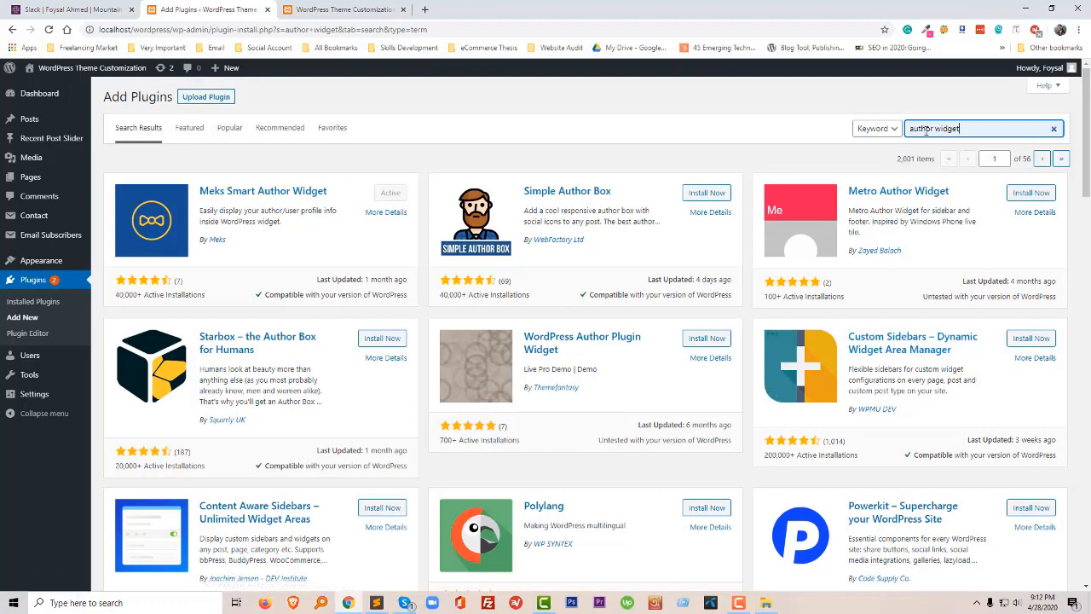
# - Search the plugins for "author profile" and review the screenshots of the ProfileGrid plugin
pyautogui.doubleClick(948, 128)
pyautogui.write('pro')
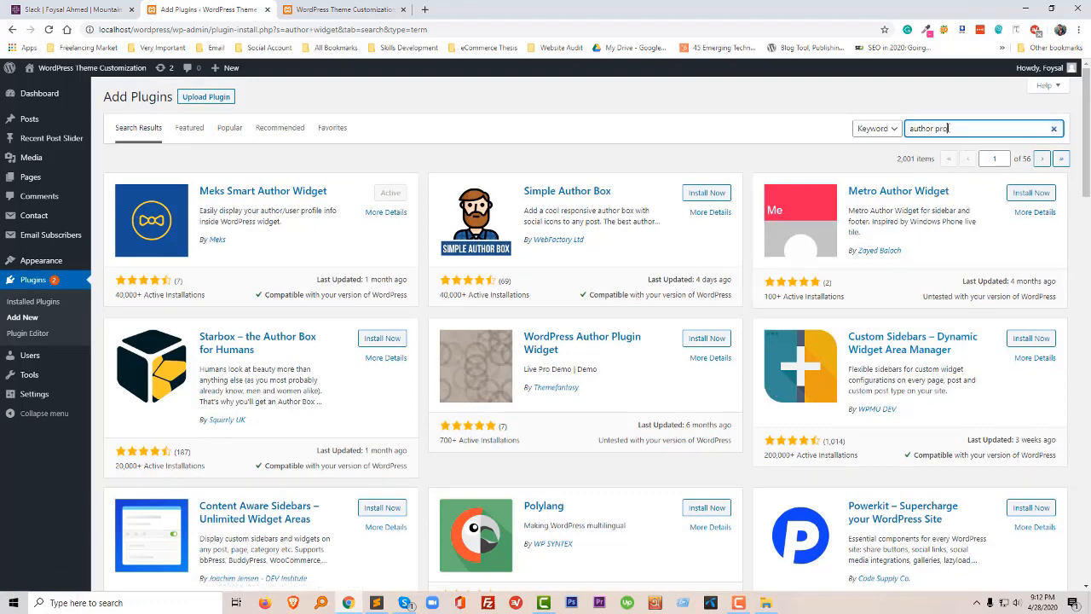
pyautogui.write('file')
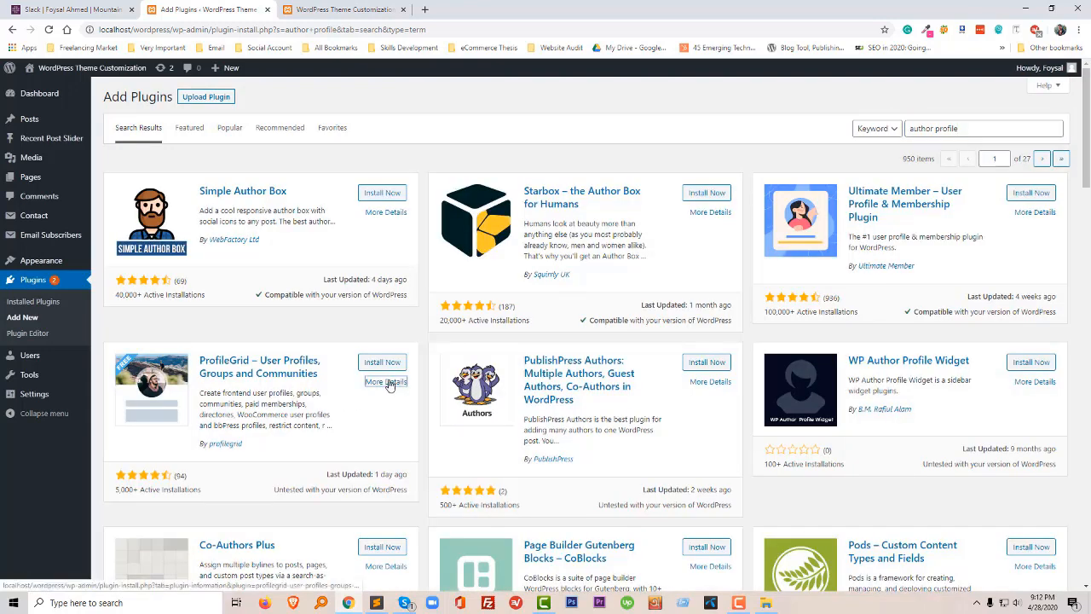
pyautogui.click(387, 382)
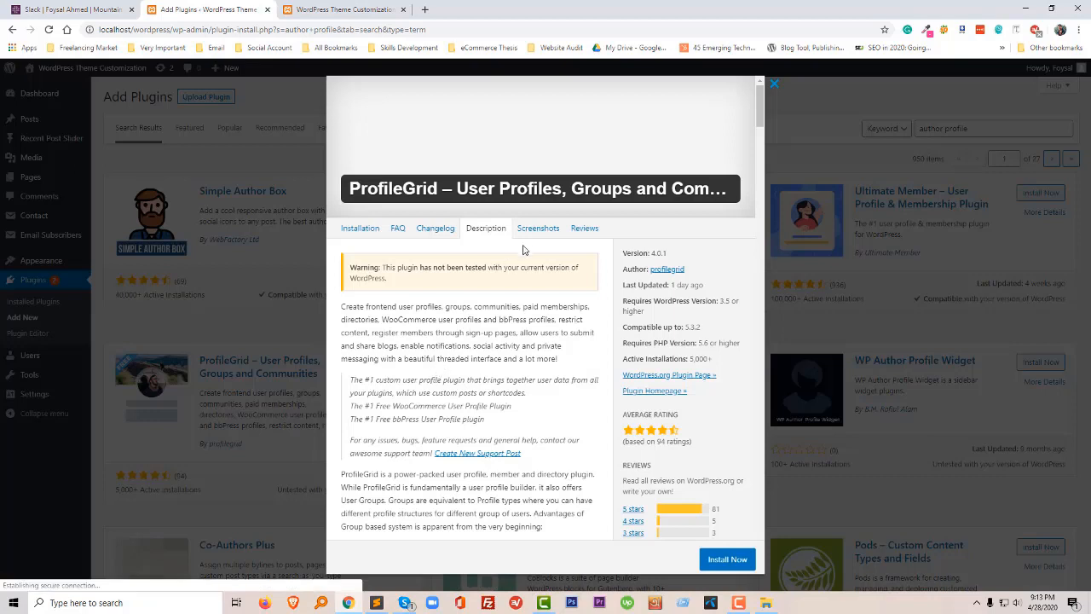
pyautogui.click(538, 238)
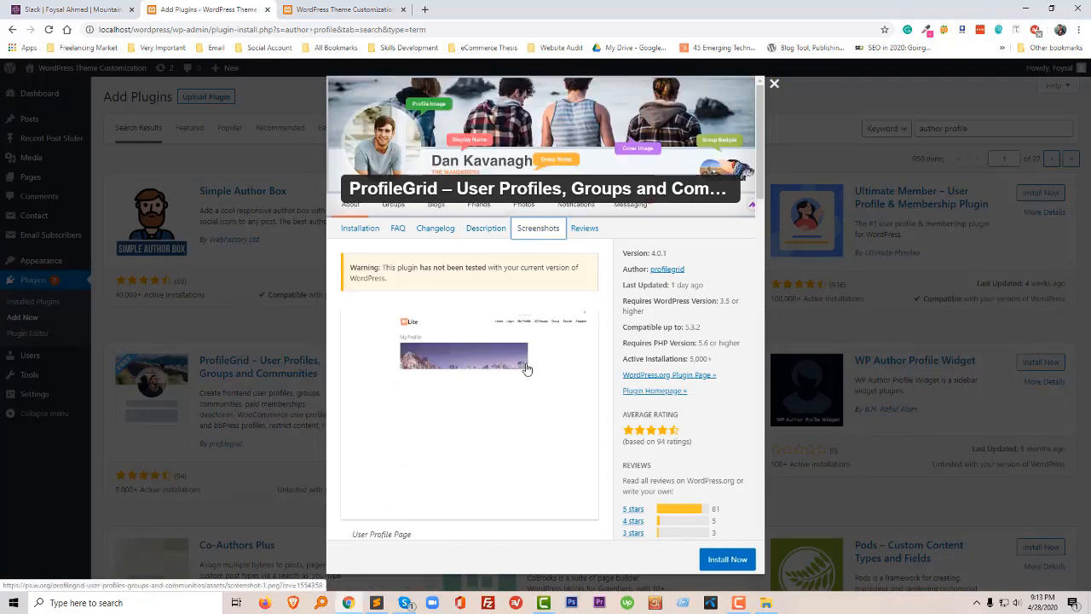
pyautogui.scroll(-4, 527, 369)
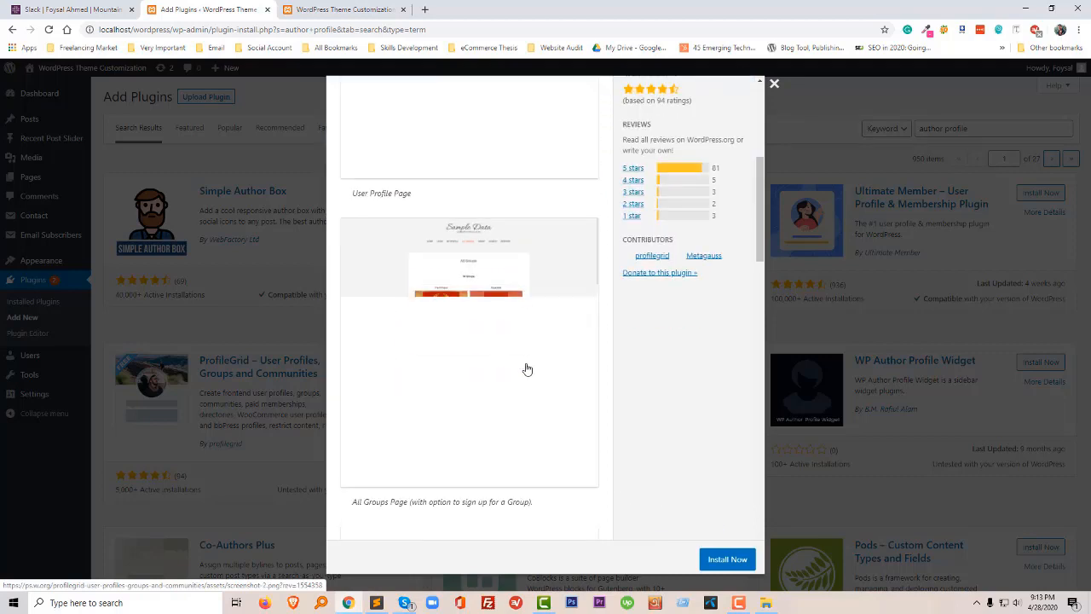
# - Look through the remaining ProfileGrid screenshots, including the profile editing page, and close the plugin details
pyautogui.scroll(-10, 527, 369)
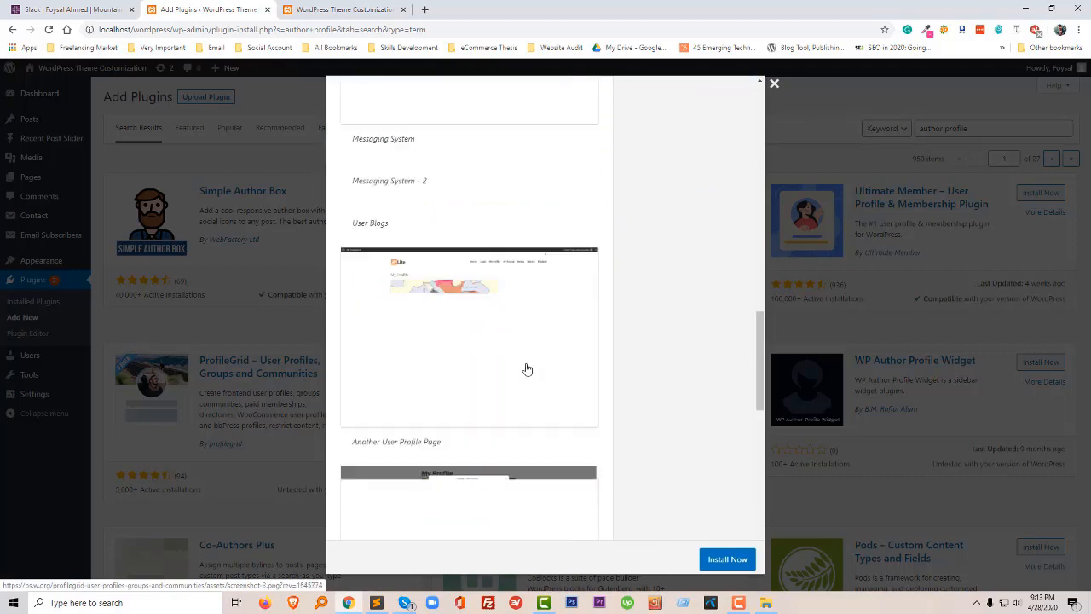
pyautogui.scroll(-3, 526, 369)
pyautogui.scroll(-4, 527, 369)
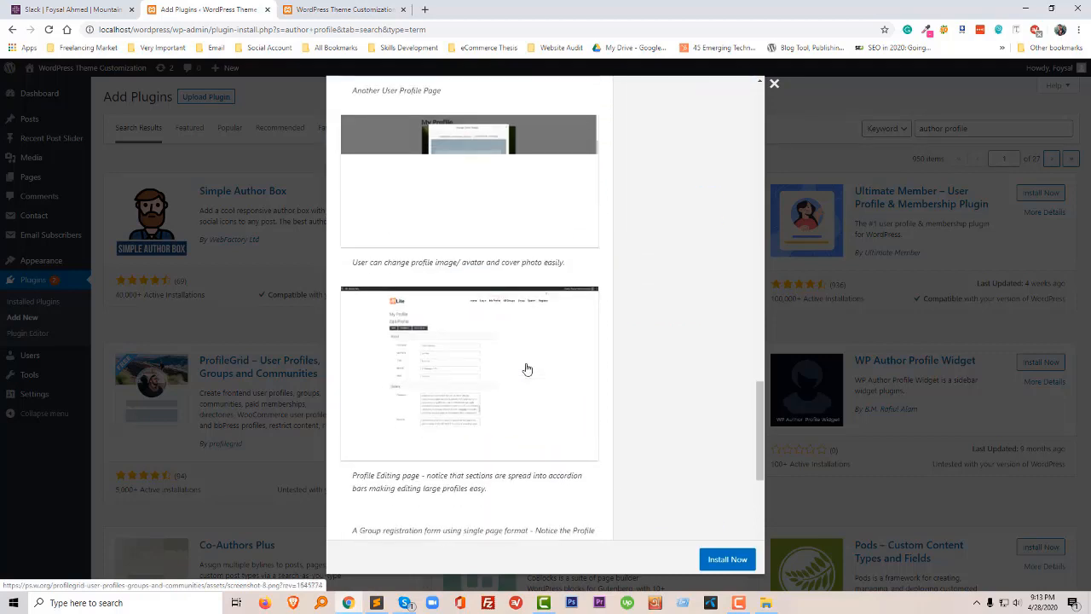
pyautogui.scroll(-2, 527, 368)
pyautogui.scroll(8, 747, 107)
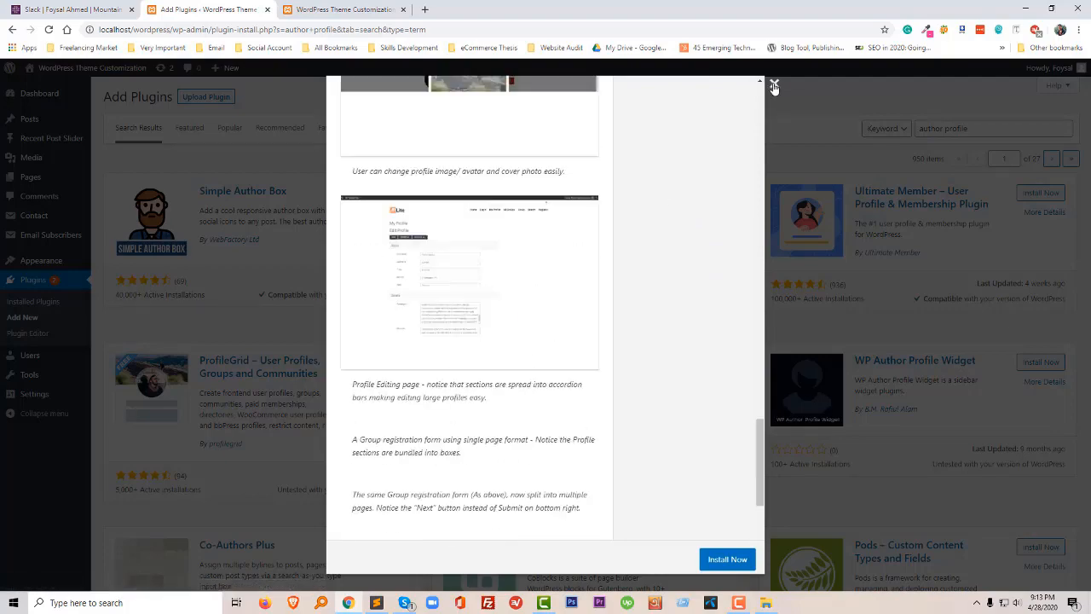
pyautogui.click(774, 84)
# - Browse further down the plugin results and review the screenshots of the WP User Avatar plugin
pyautogui.scroll(-2, 477, 414)
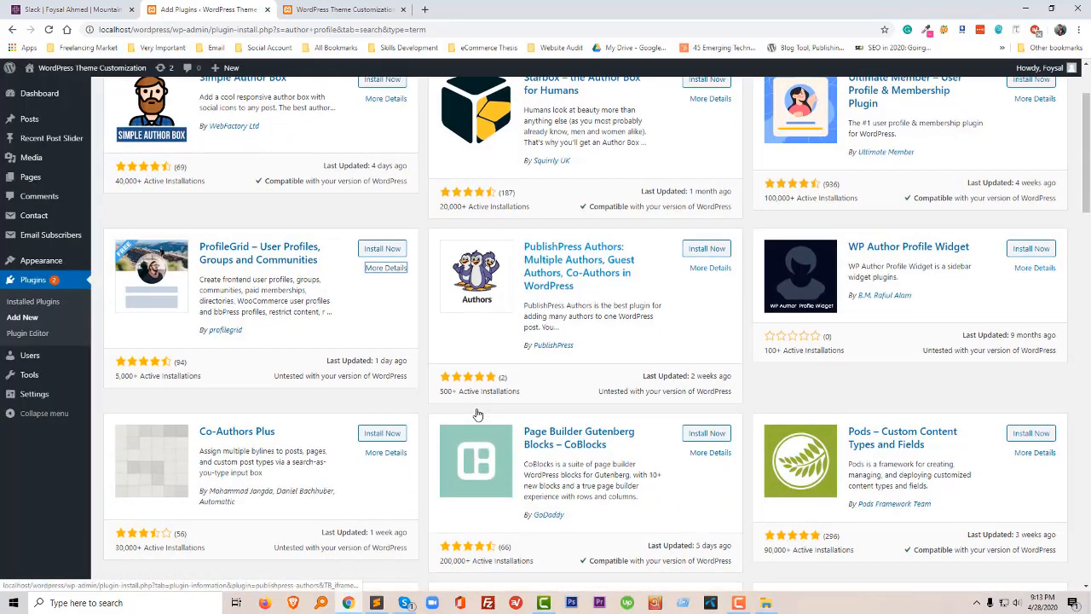
pyautogui.scroll(-2, 341, 464)
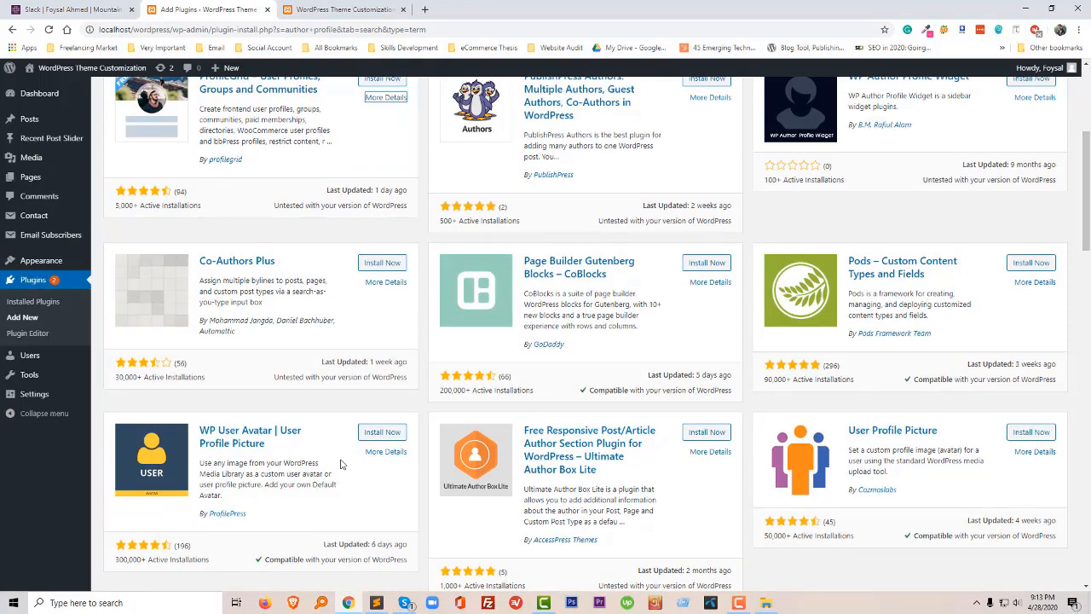
pyautogui.scroll(-1, 311, 458)
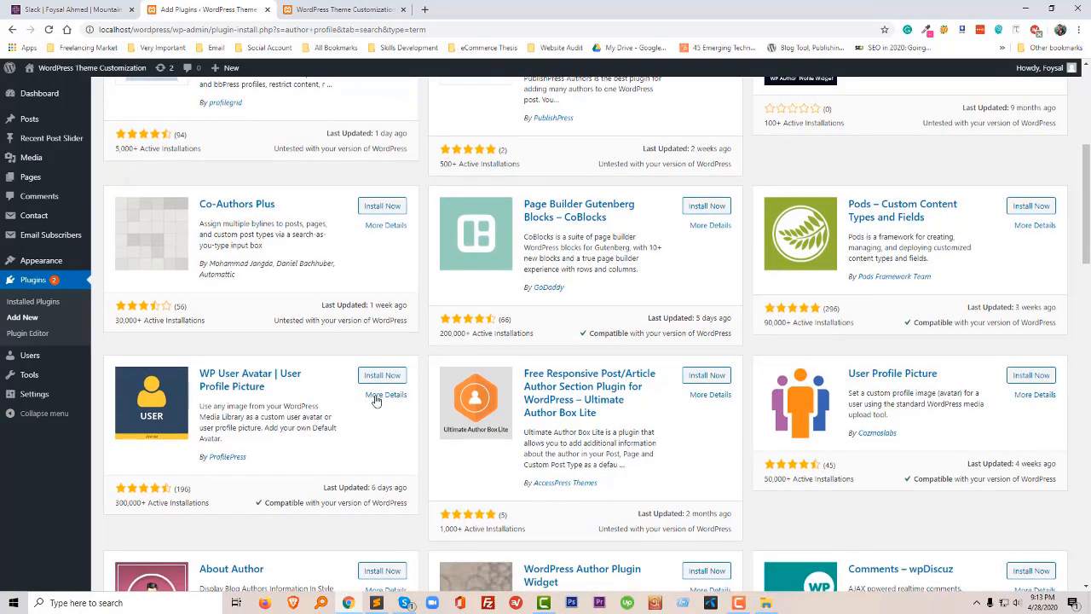
pyautogui.click(381, 397)
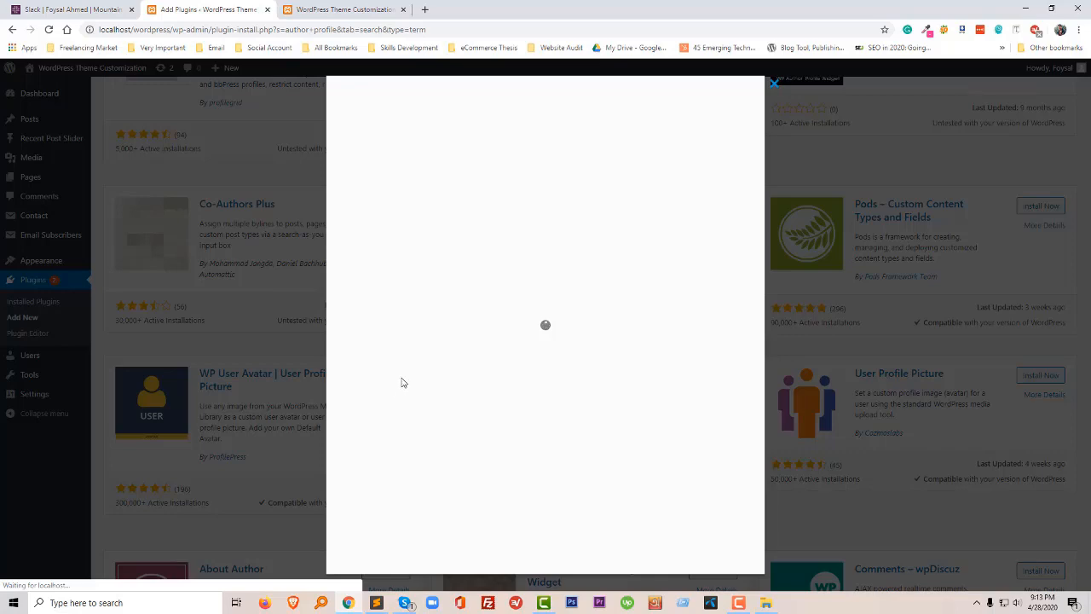
pyautogui.click(539, 228)
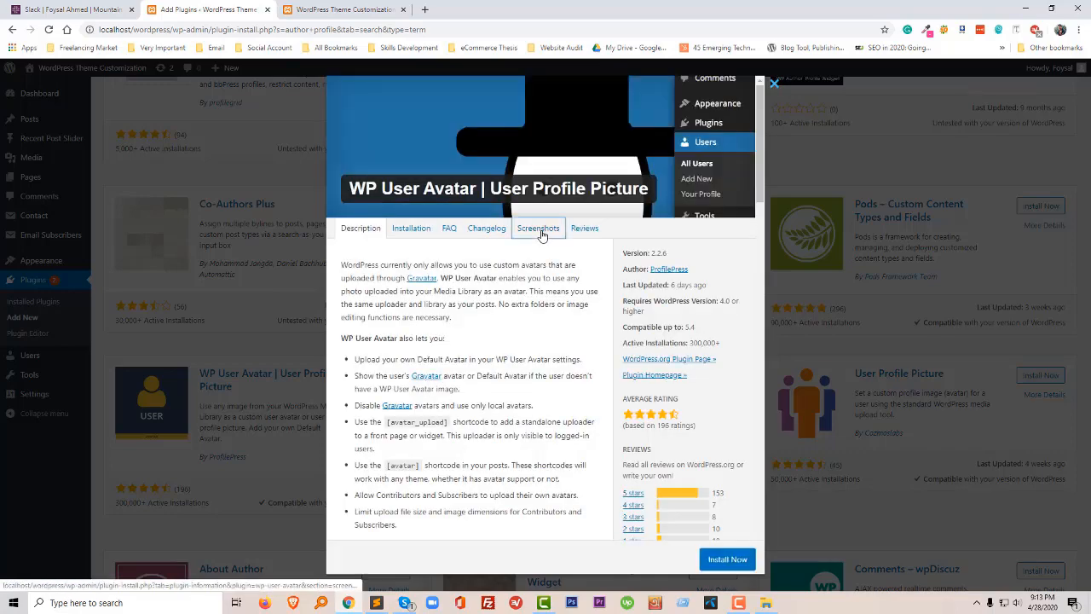
pyautogui.scroll(-10, 545, 358)
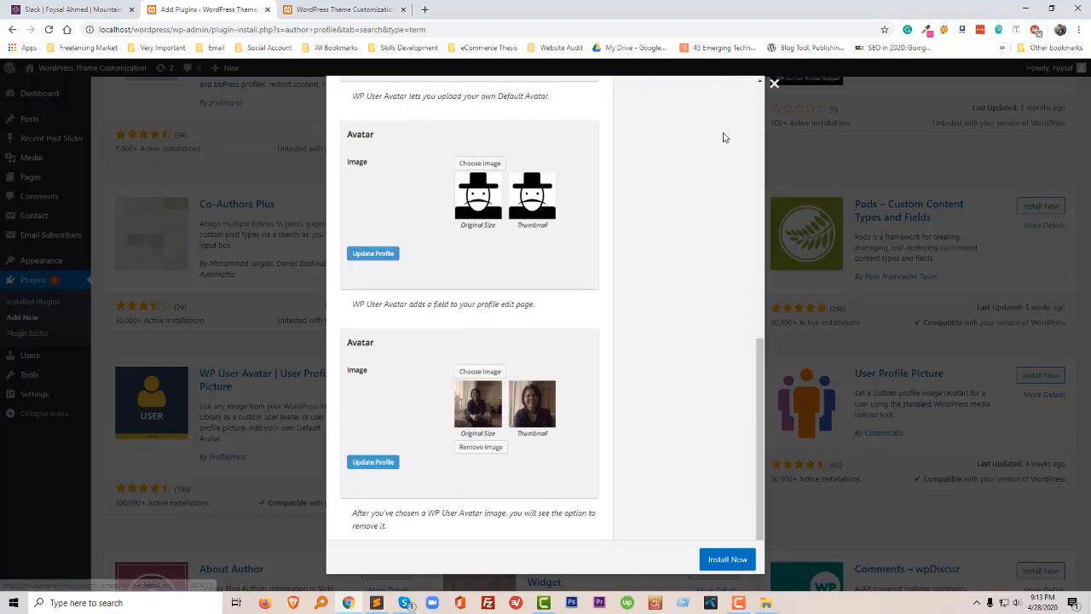
pyautogui.click(772, 85)
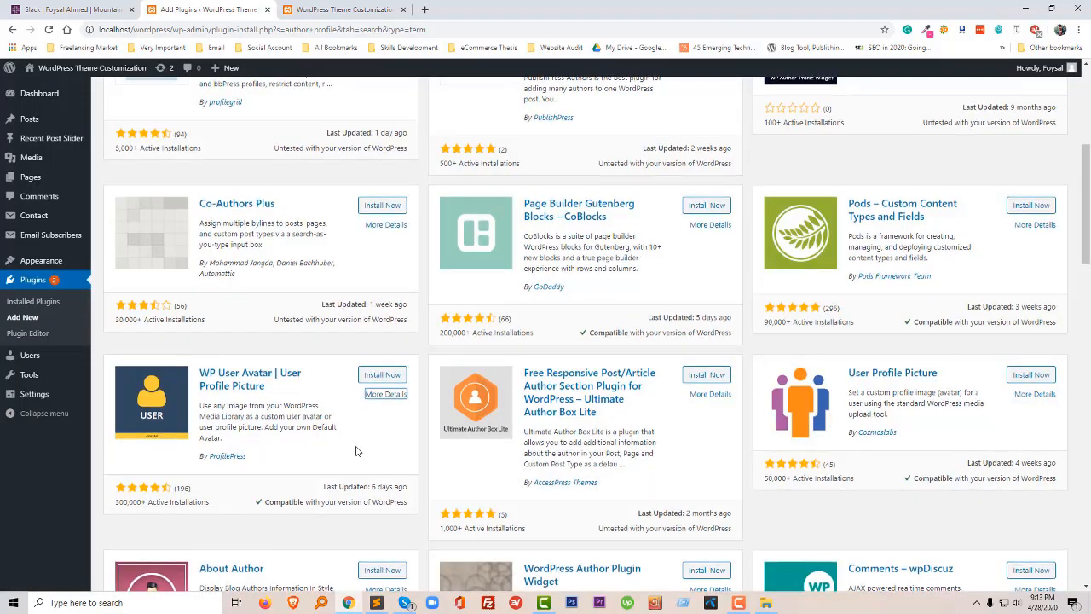
# - Open the details of the About Author plugin by Weblizar and examine its template and sidebar widget screenshots
pyautogui.scroll(-2, 356, 452)
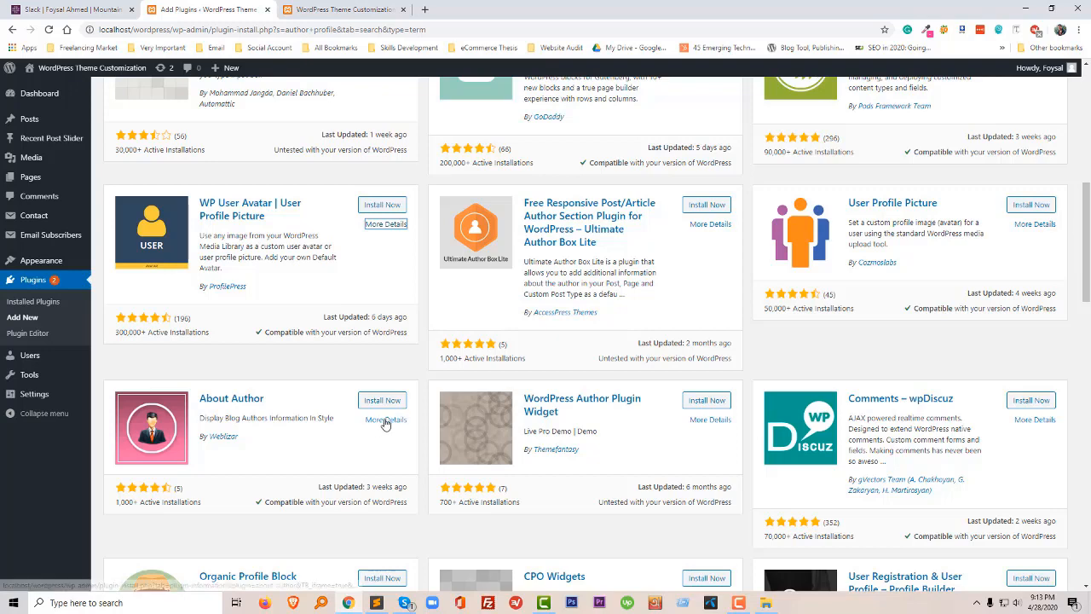
pyautogui.click(383, 420)
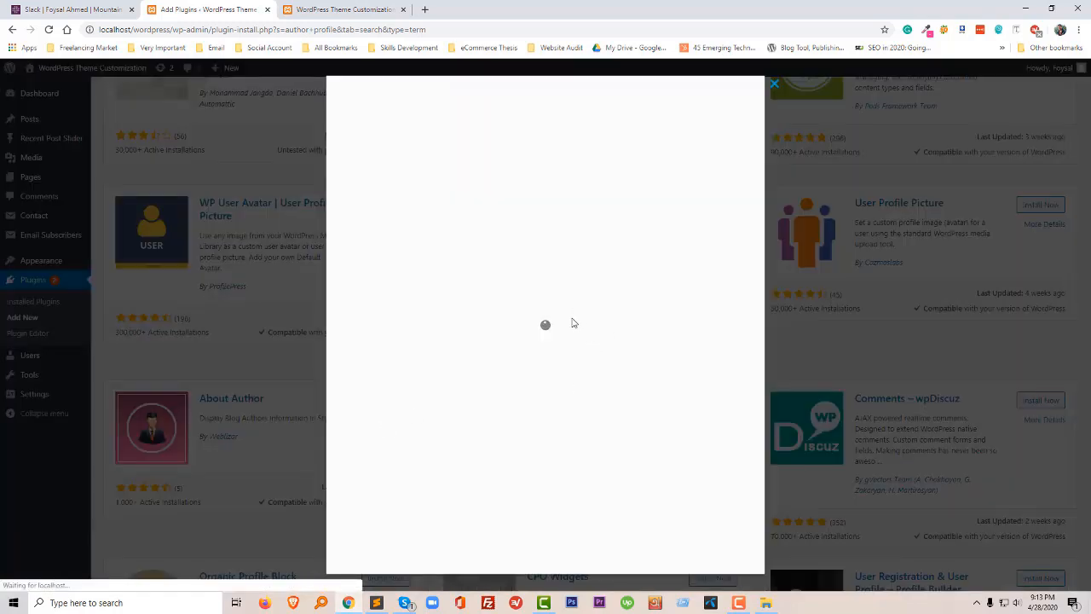
pyautogui.click(539, 230)
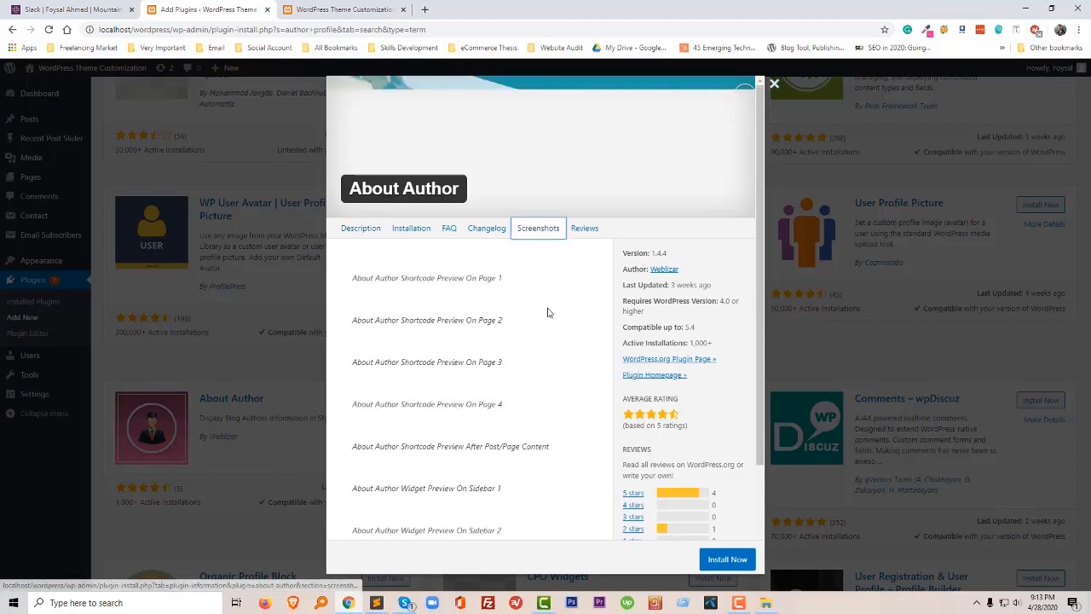
pyautogui.scroll(-3, 548, 313)
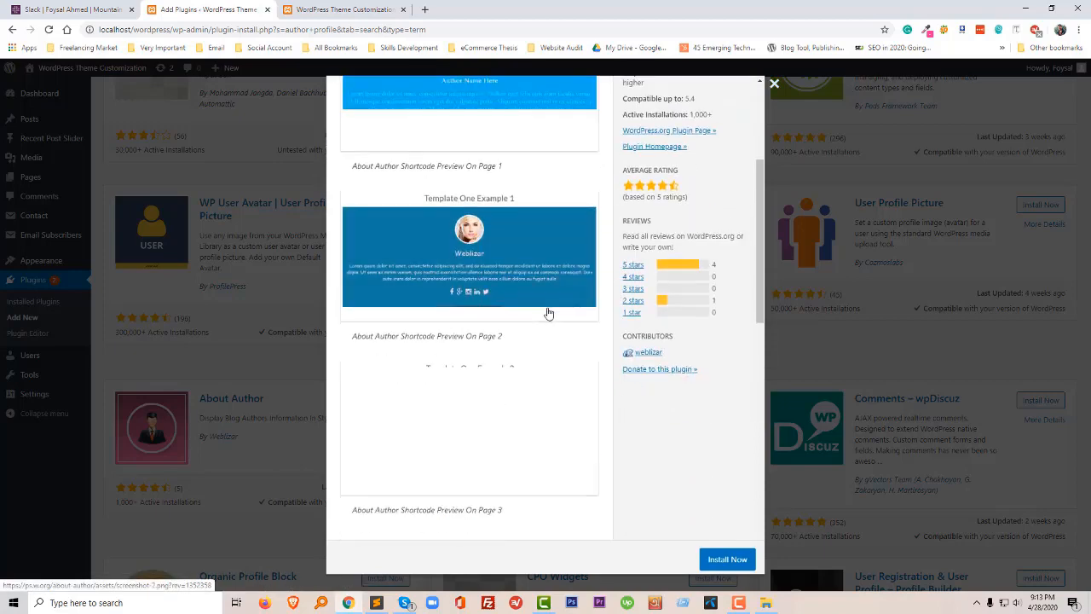
pyautogui.scroll(-5, 548, 313)
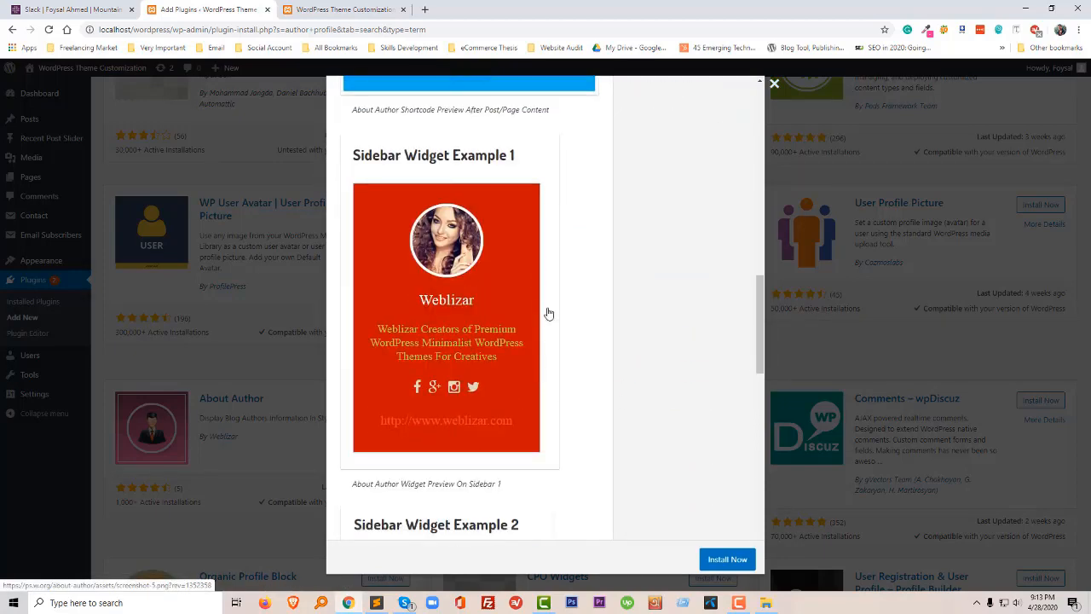
pyautogui.scroll(-1, 548, 313)
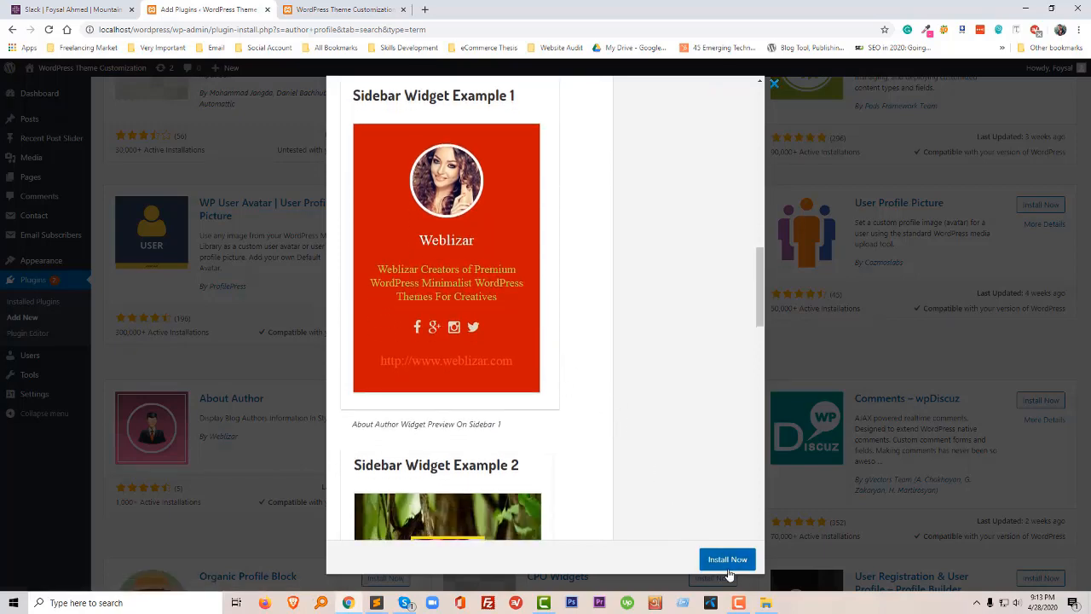
# - Install and activate the About Author plugin
pyautogui.click(726, 560)
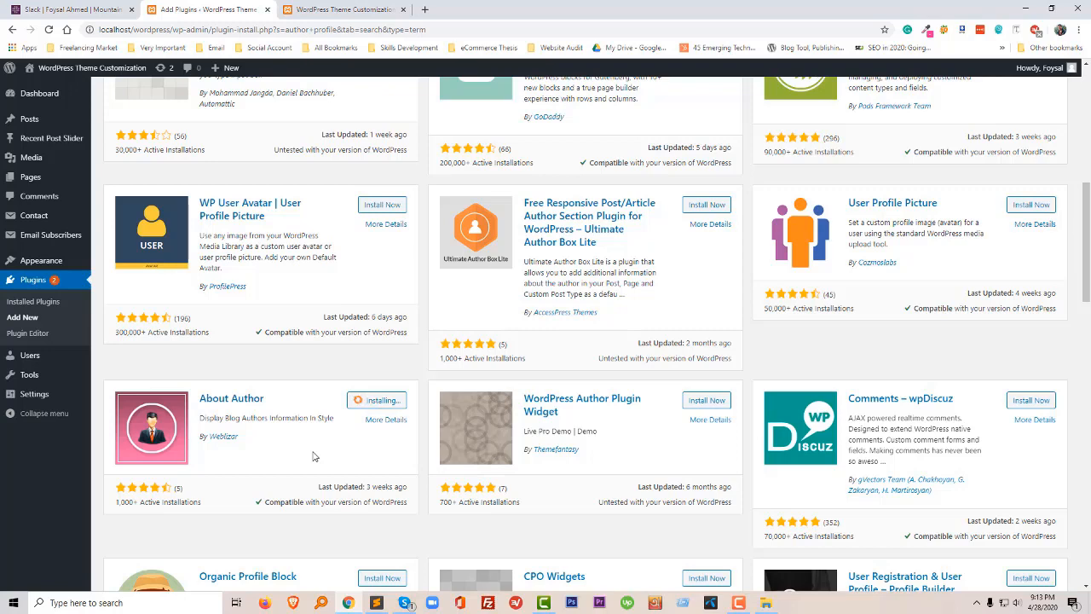
pyautogui.scroll(-2, 315, 452)
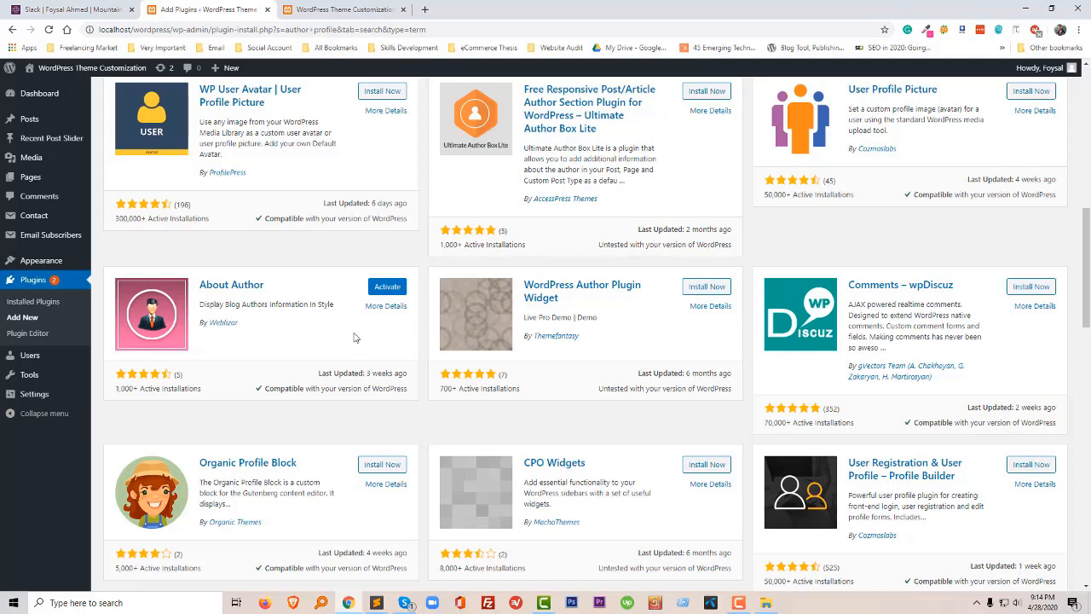
pyautogui.click(387, 288)
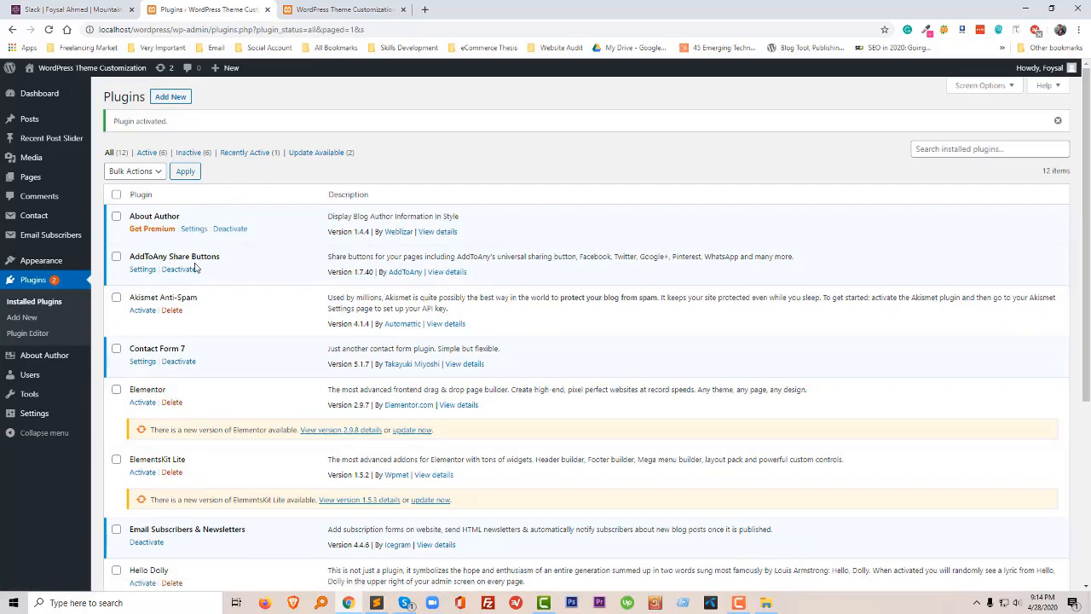
# - Add the About Author widget to the sidebar above Meks Smart Author and check which shortcodes it offers
pyautogui.moveTo(44, 264)
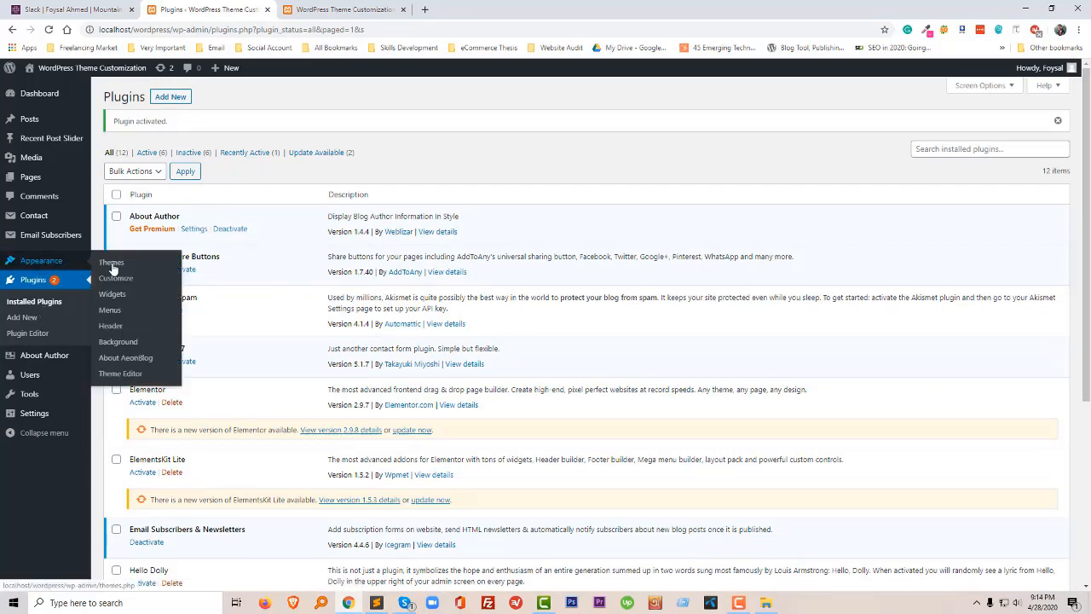
pyautogui.click(119, 295)
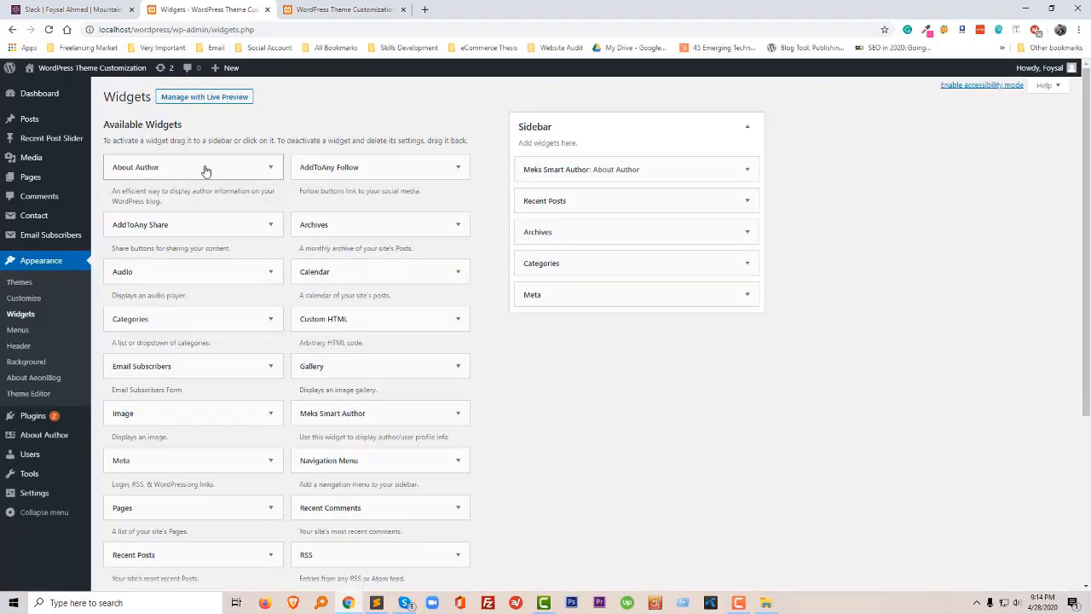
pyautogui.moveTo(204, 171); pyautogui.dragTo(655, 192)
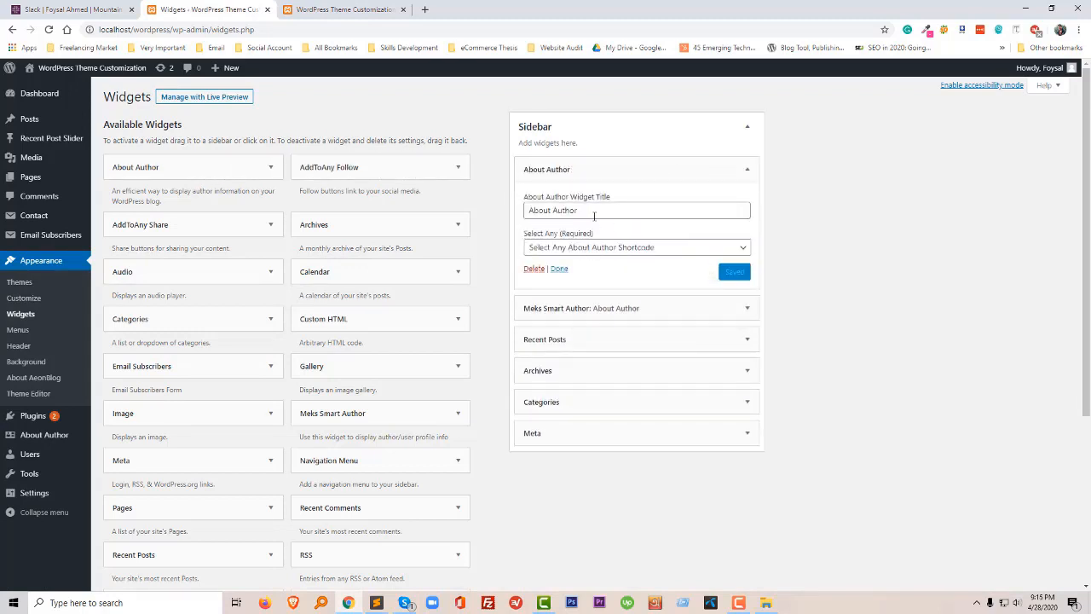
pyautogui.click(580, 249)
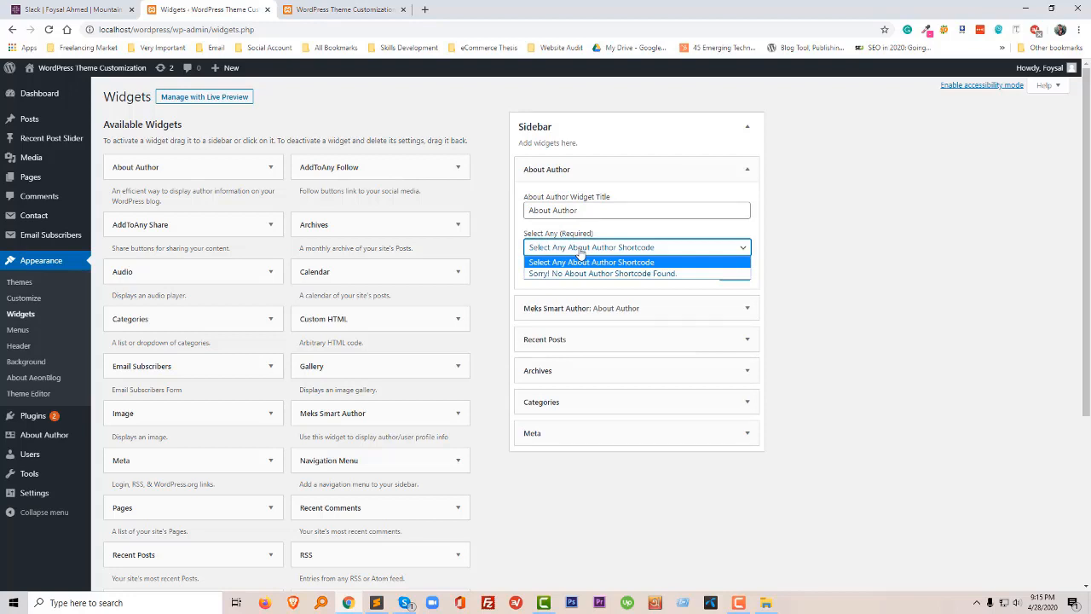
pyautogui.click(580, 250)
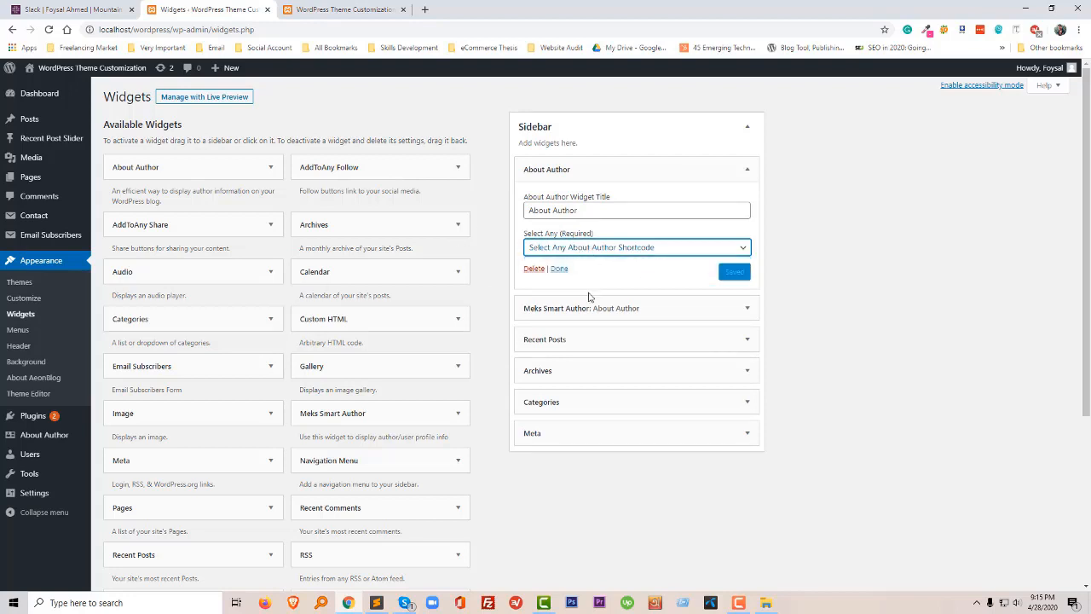
# - Start a new About Author shortcode and title it "New Style 1"
pyautogui.moveTo(21, 412)
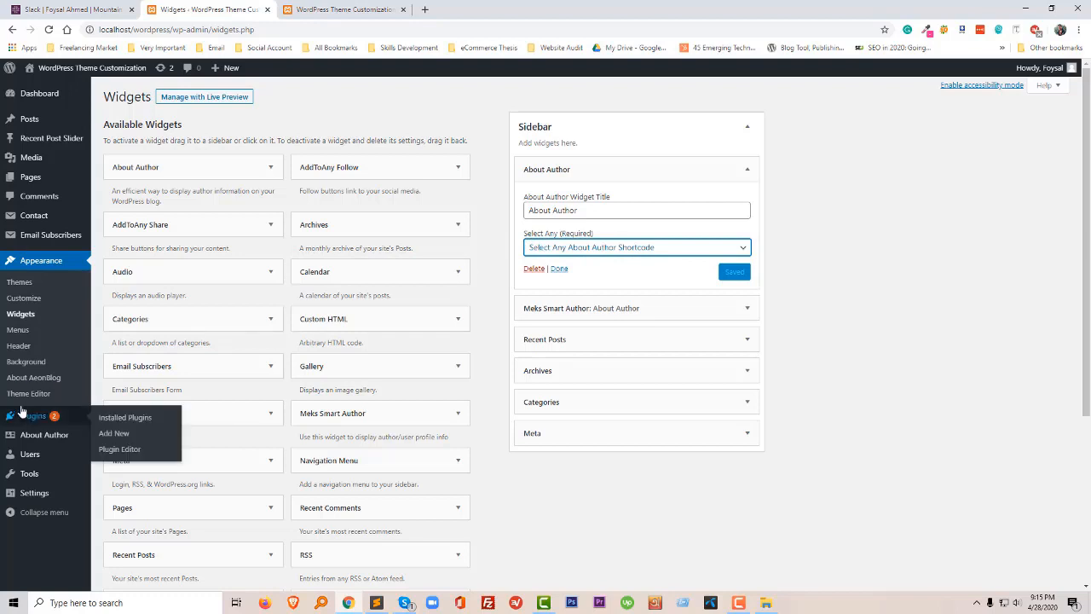
pyautogui.moveTo(67, 439)
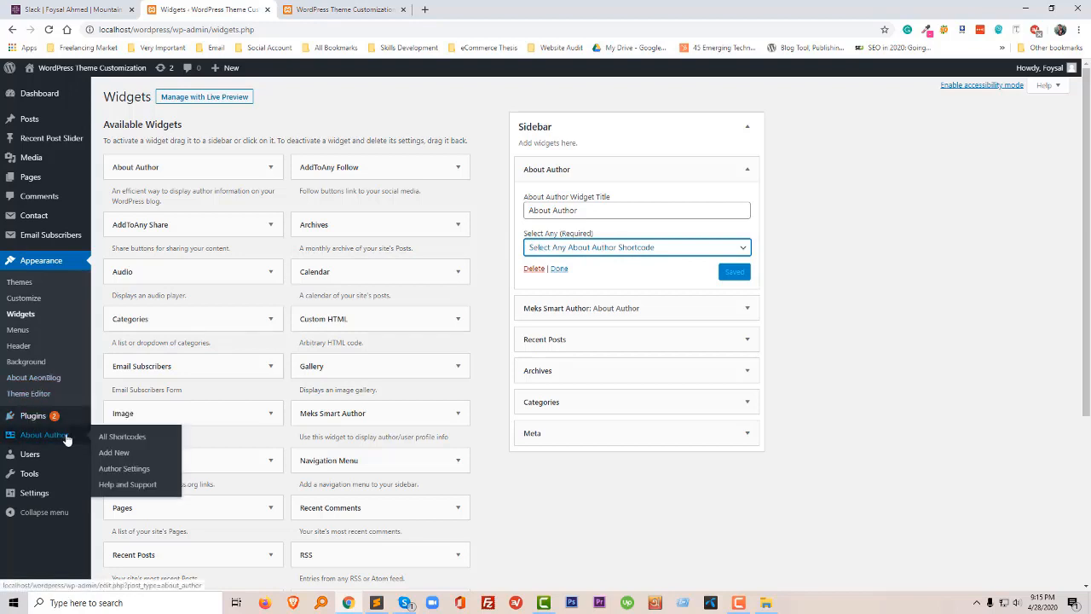
pyautogui.click(128, 441)
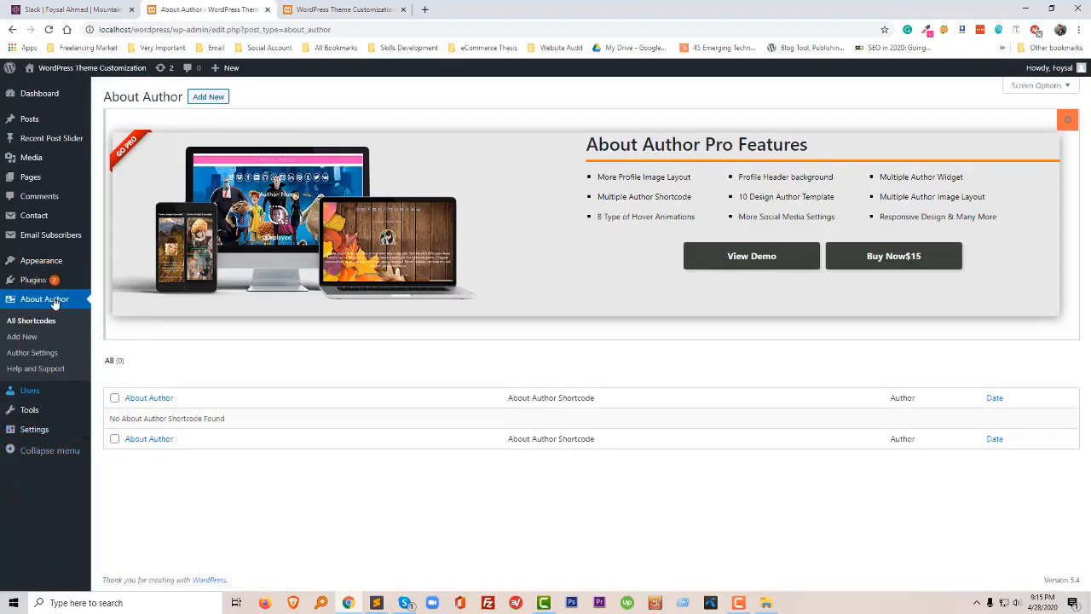
pyautogui.click(209, 97)
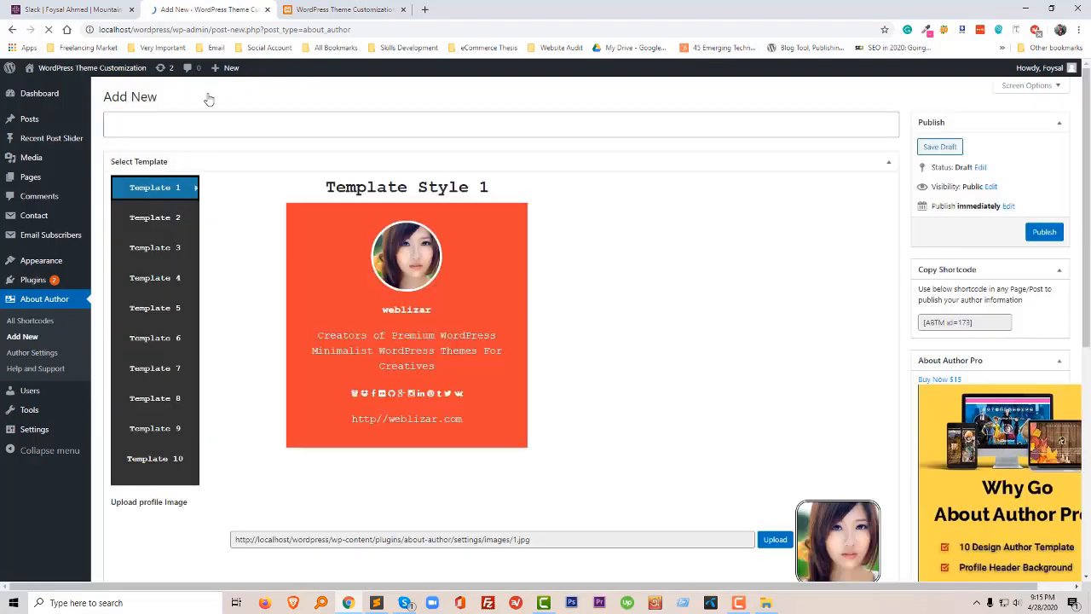
pyautogui.click(184, 122)
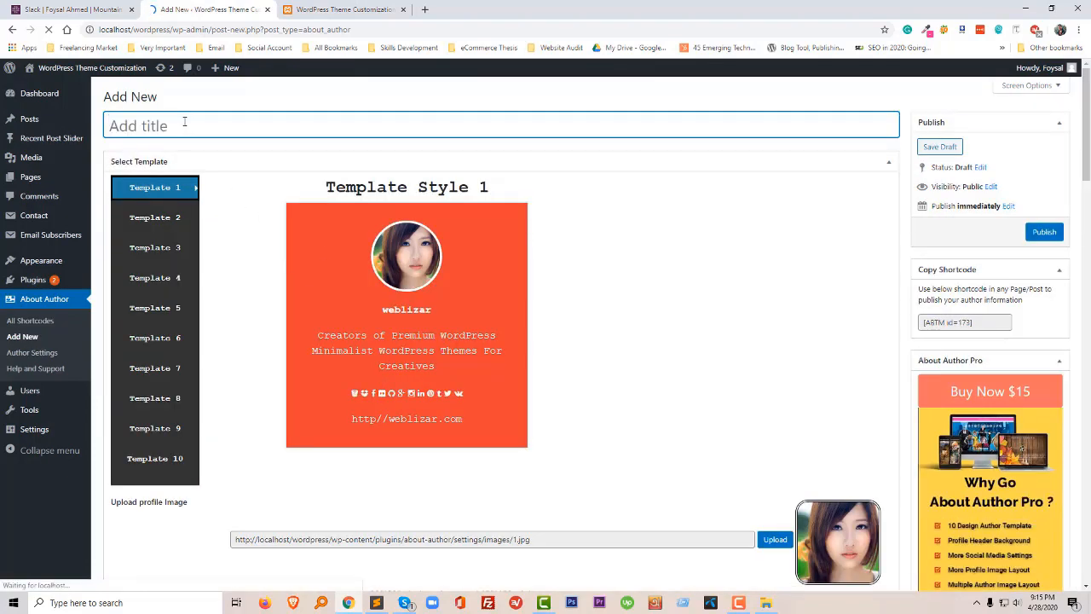
pyautogui.write('N')
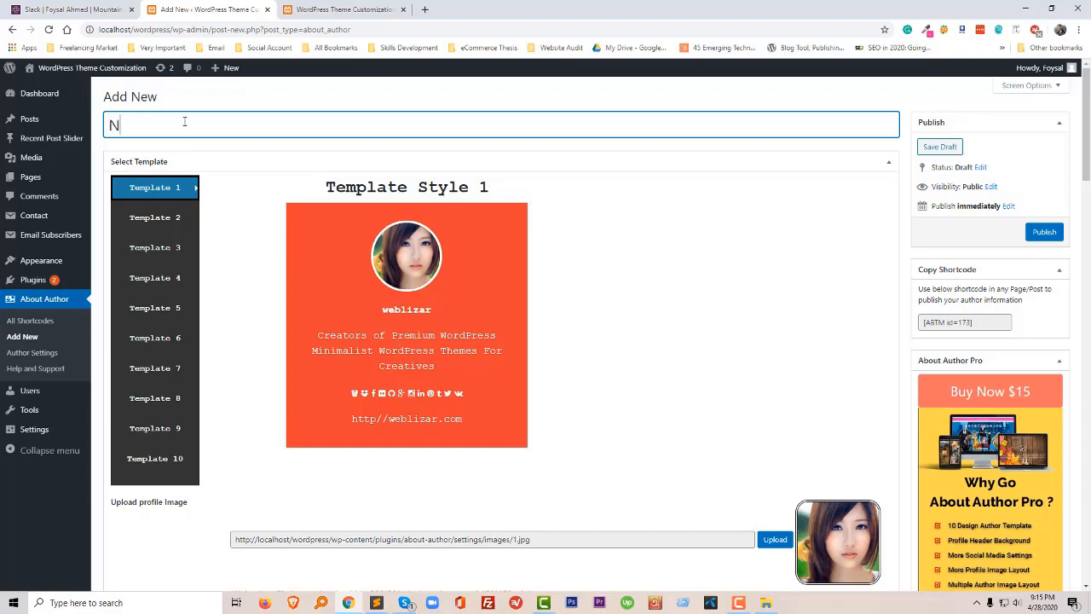
pyautogui.write('ew Style 1')
# - Look over the new shortcode's settings, from profile image and layout through text and social links to custom CSS
pyautogui.scroll(-2, 520, 349)
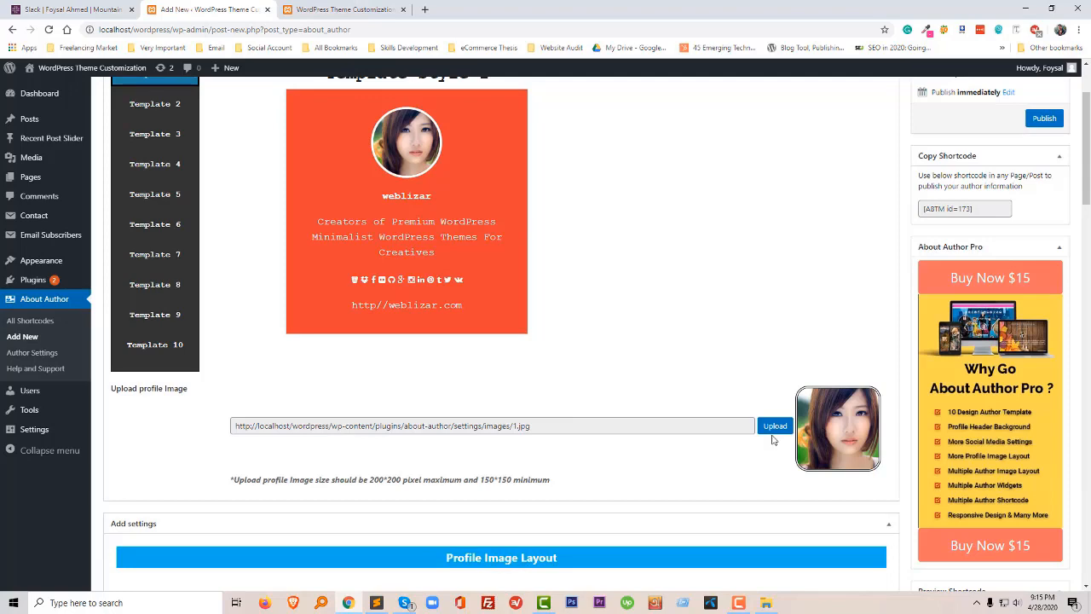
pyautogui.scroll(-4, 570, 425)
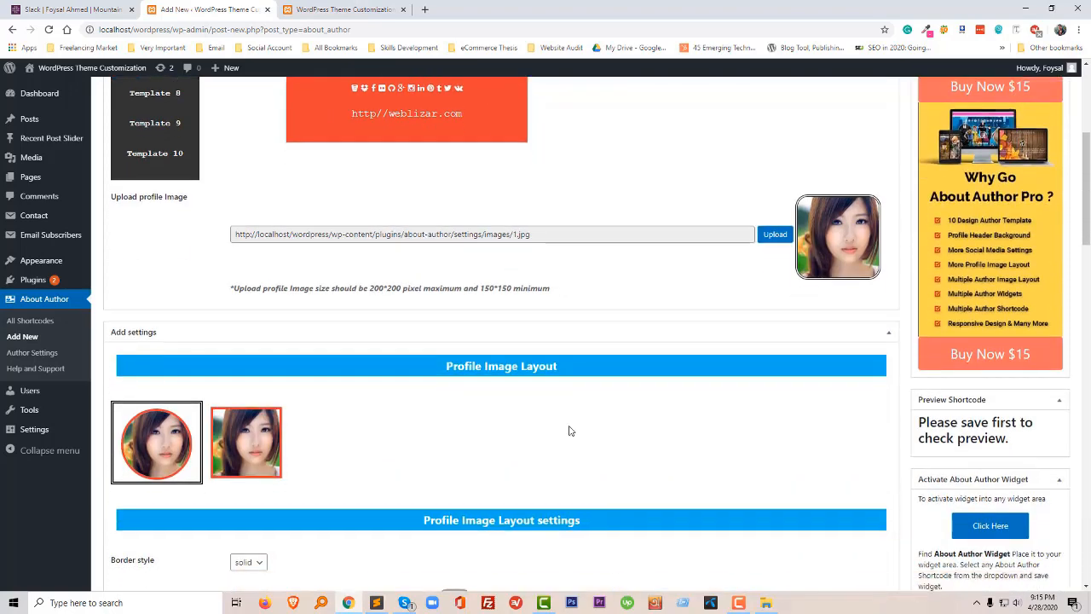
pyautogui.scroll(-6, 481, 433)
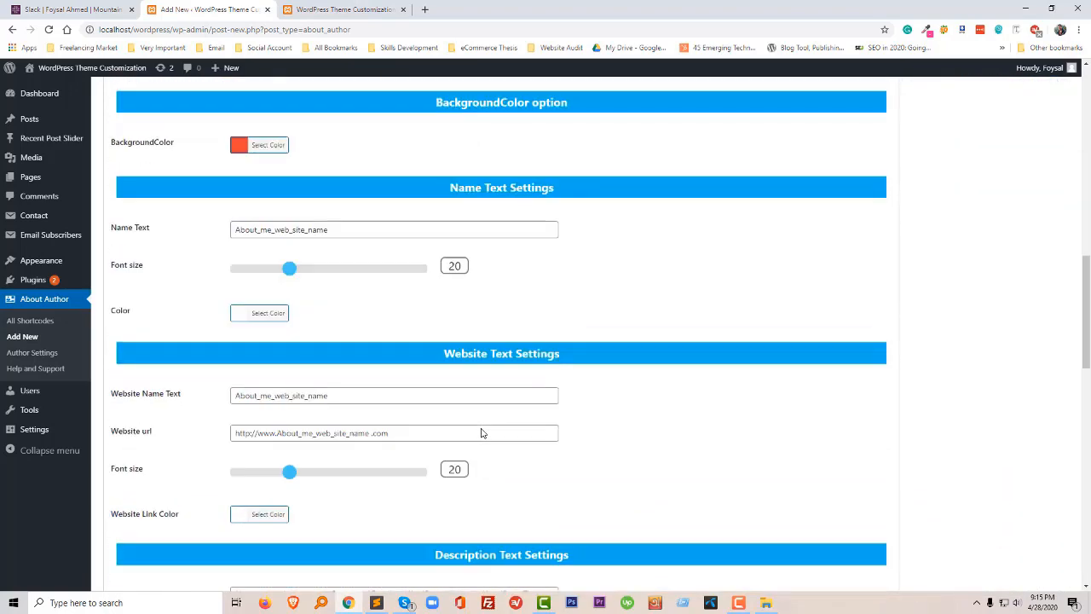
pyautogui.scroll(-6, 482, 428)
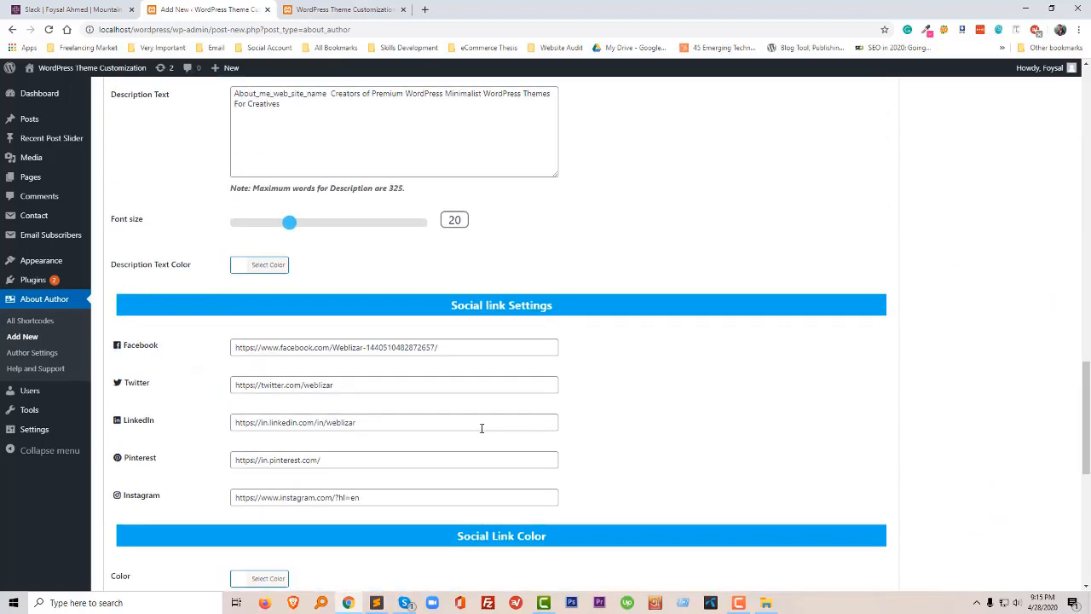
pyautogui.scroll(-3, 491, 427)
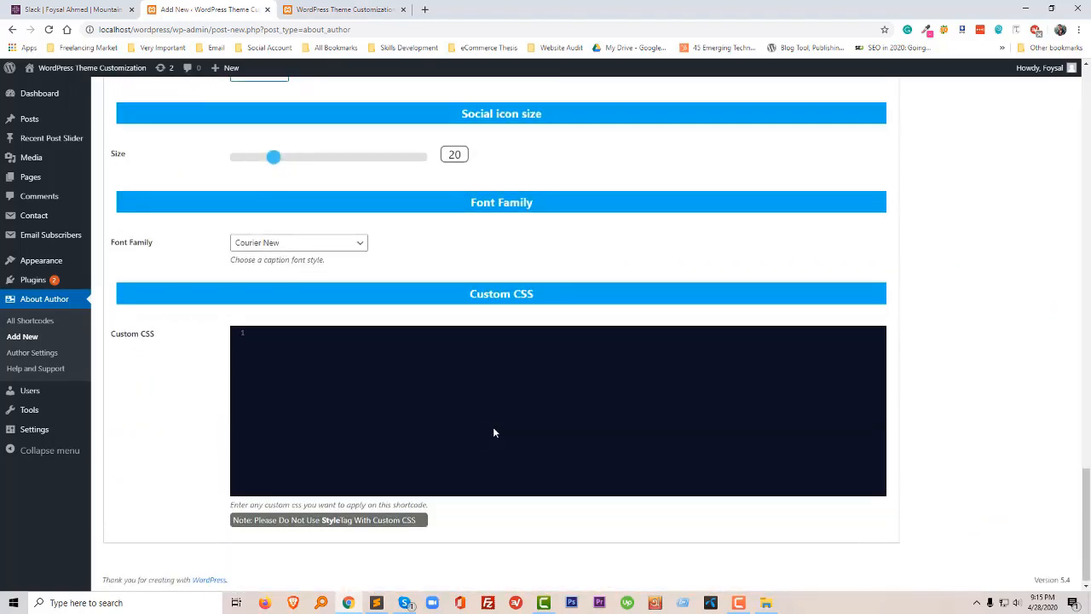
# - Publish the New Style 1 author shortcode and reload the blog's front page
pyautogui.scroll(10, 957, 410)
pyautogui.scroll(12, 958, 410)
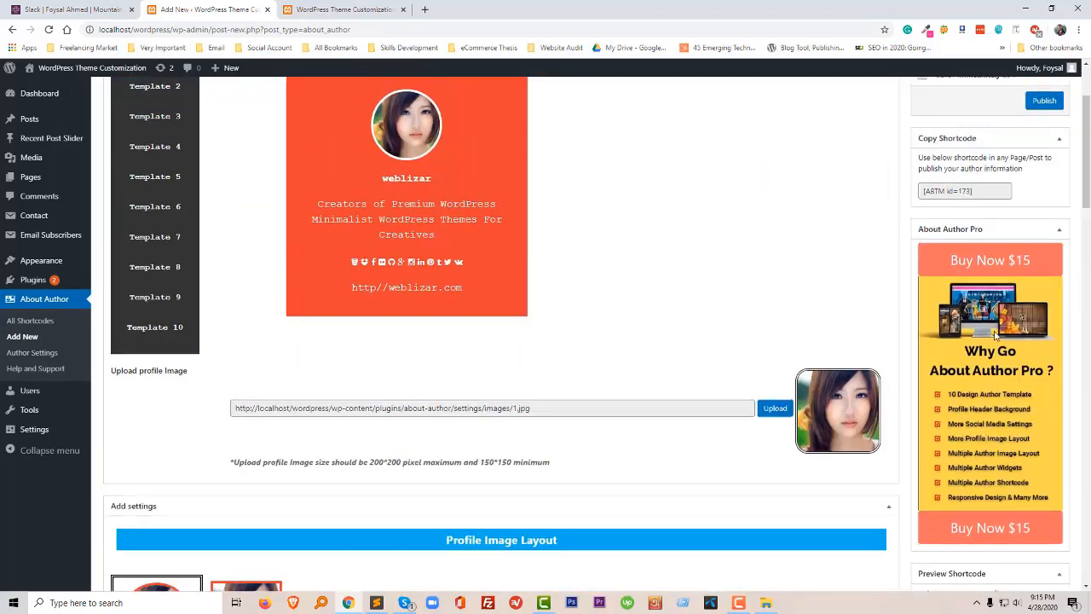
pyautogui.click(1044, 214)
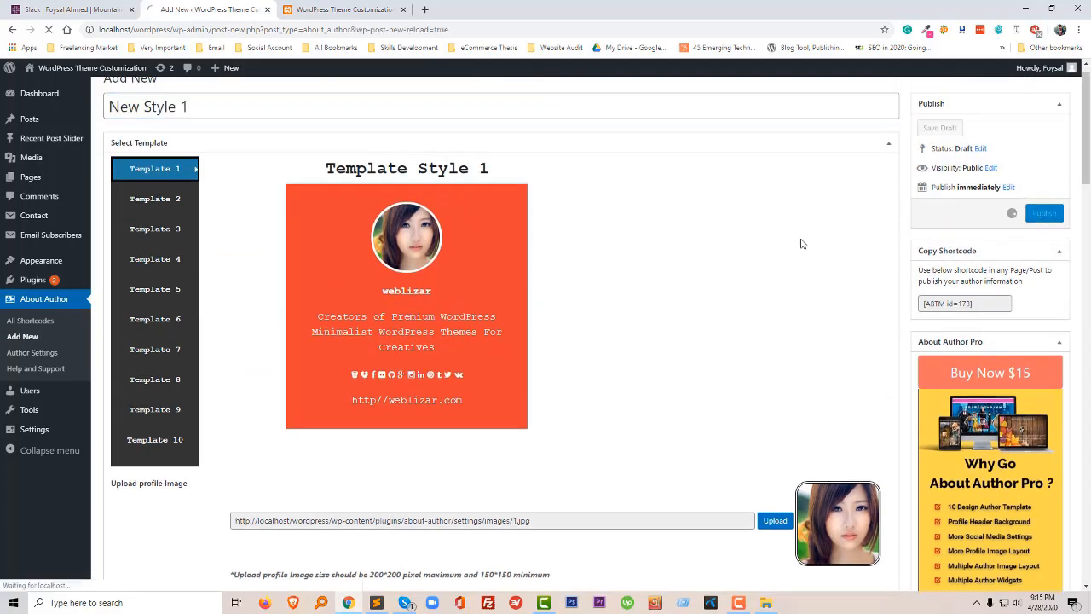
pyautogui.click(376, 10)
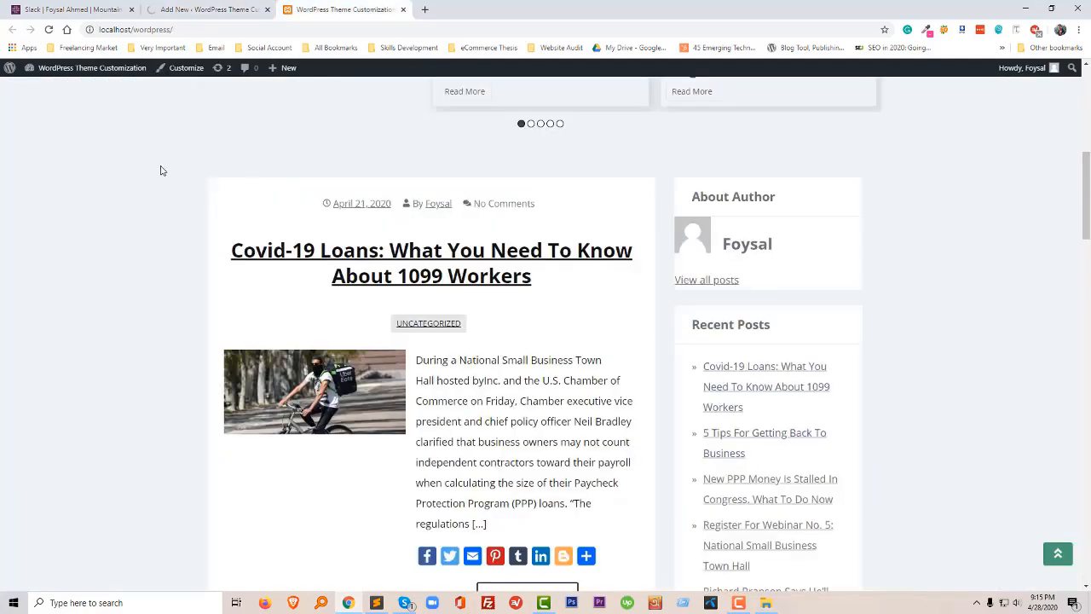
pyautogui.press('F5')
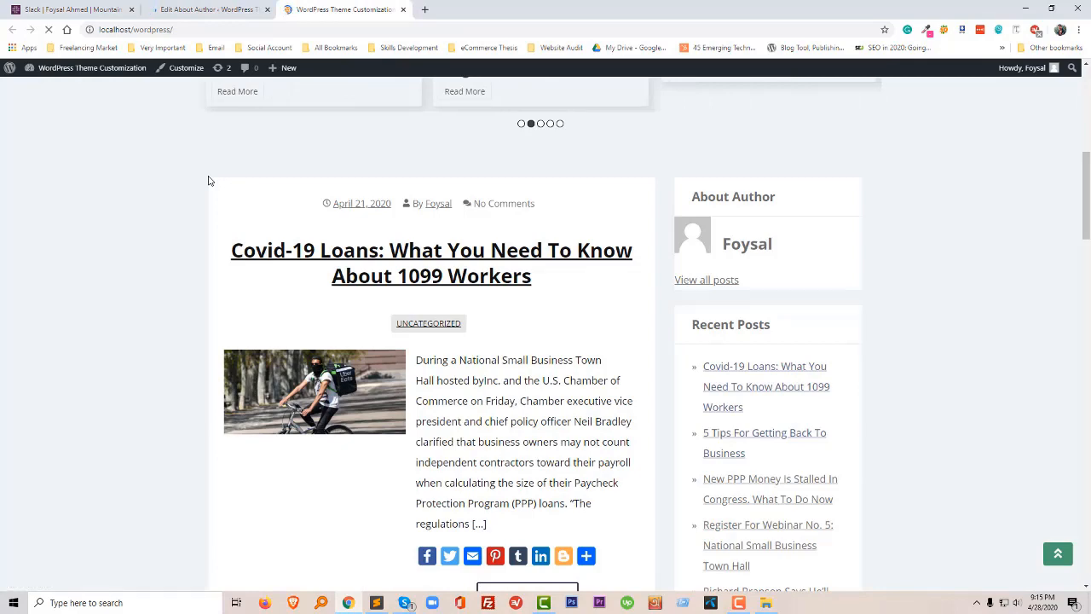
# - Assign the New Style 1 shortcode to the sidebar's About Author widget, save it and reload the blog to check the result
pyautogui.click(175, 9)
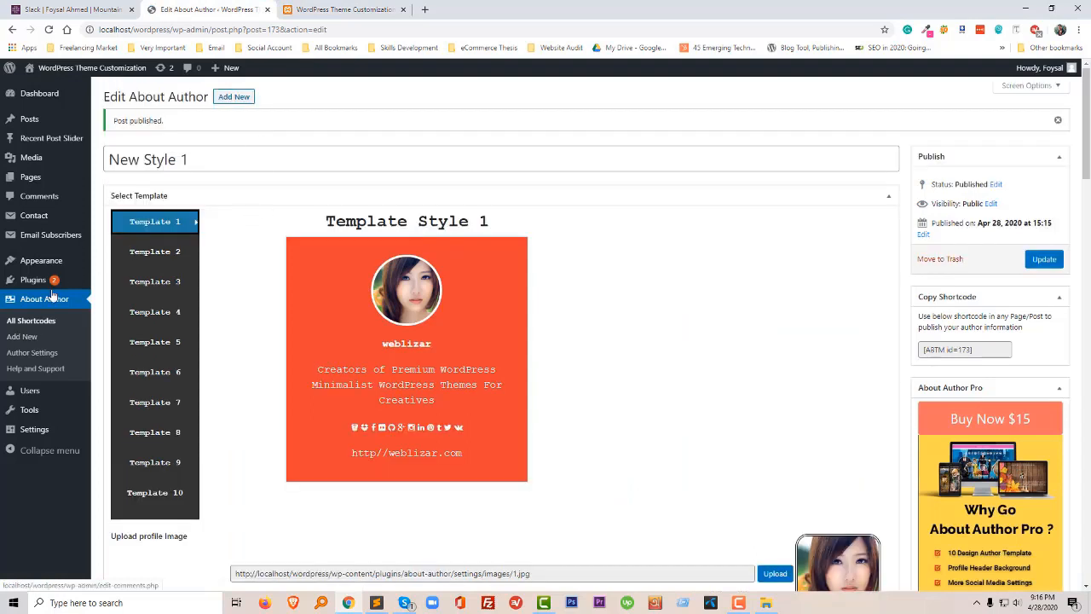
pyautogui.moveTo(91, 271)
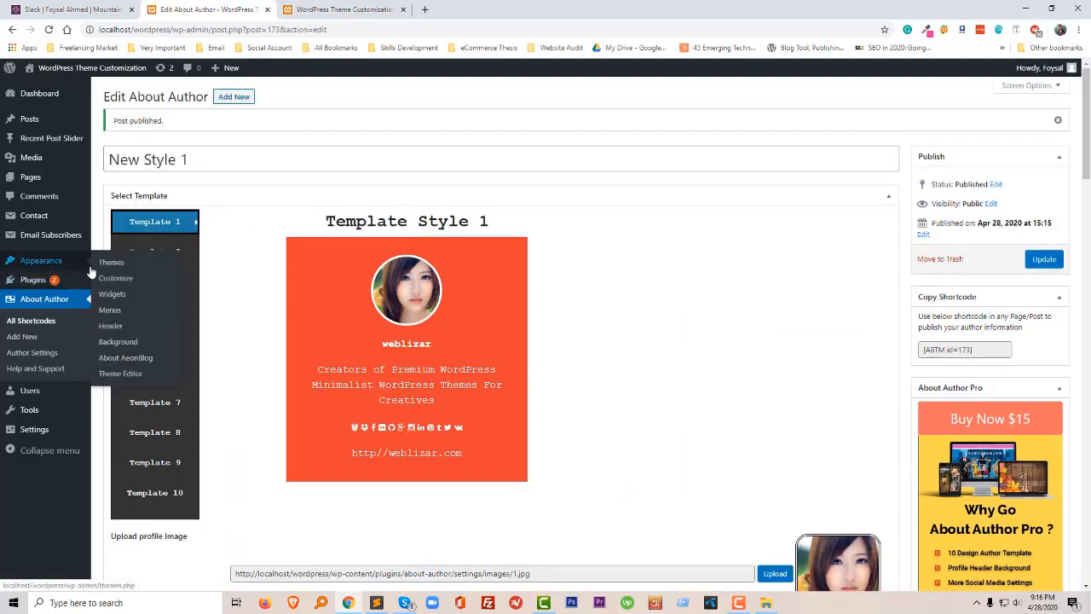
pyautogui.middleClick(112, 293)
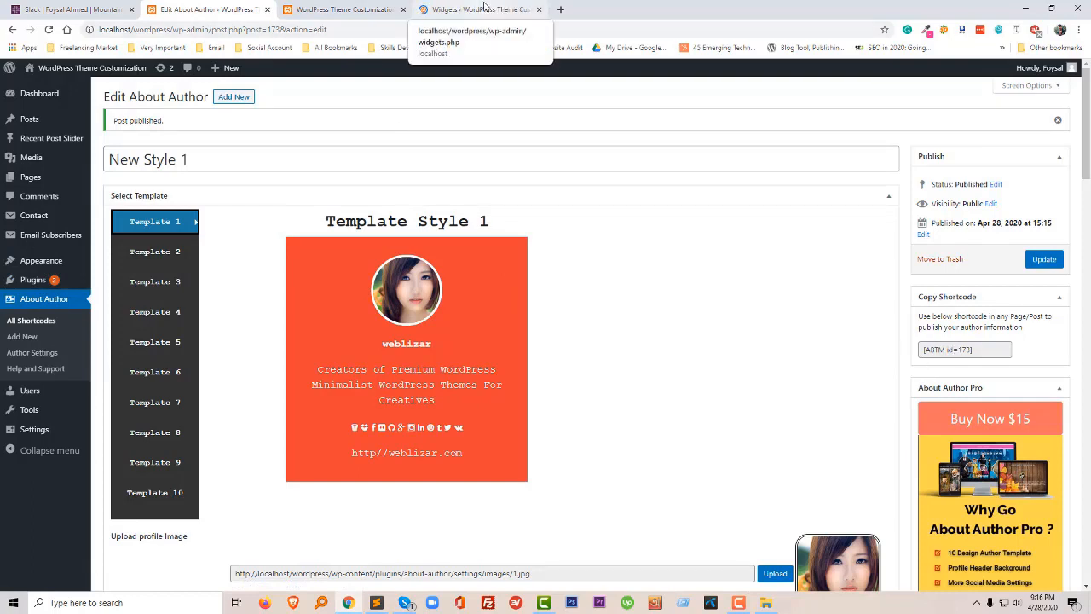
pyautogui.click(483, 8)
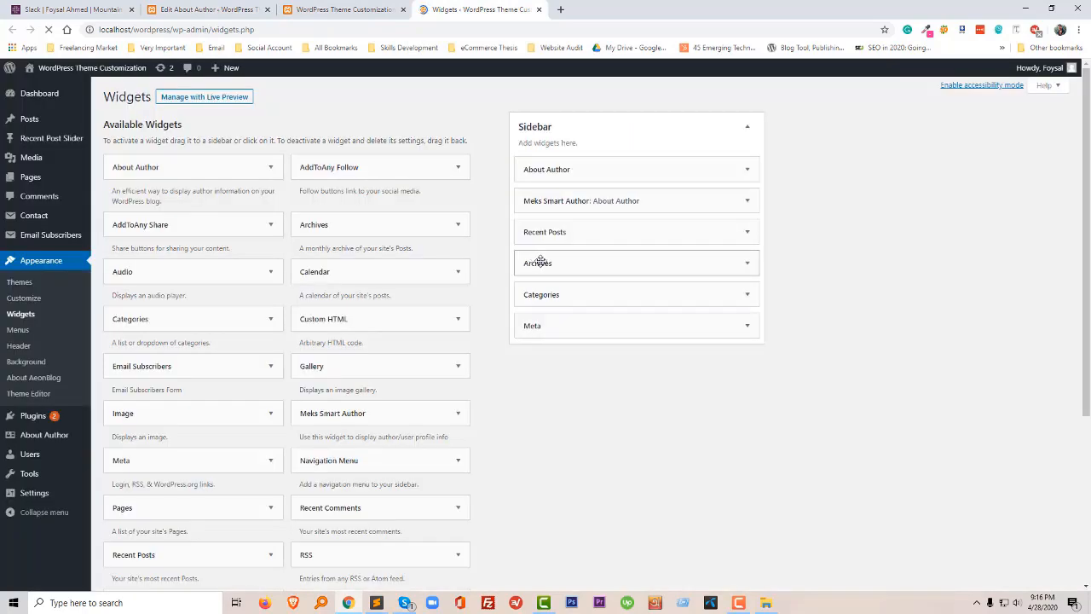
pyautogui.click(646, 177)
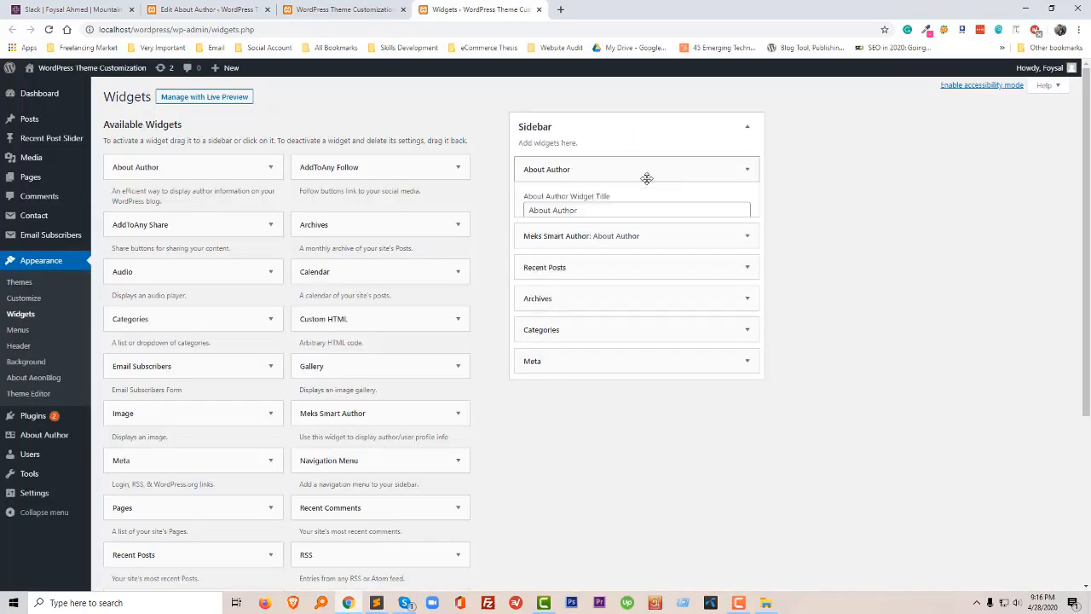
pyautogui.click(613, 247)
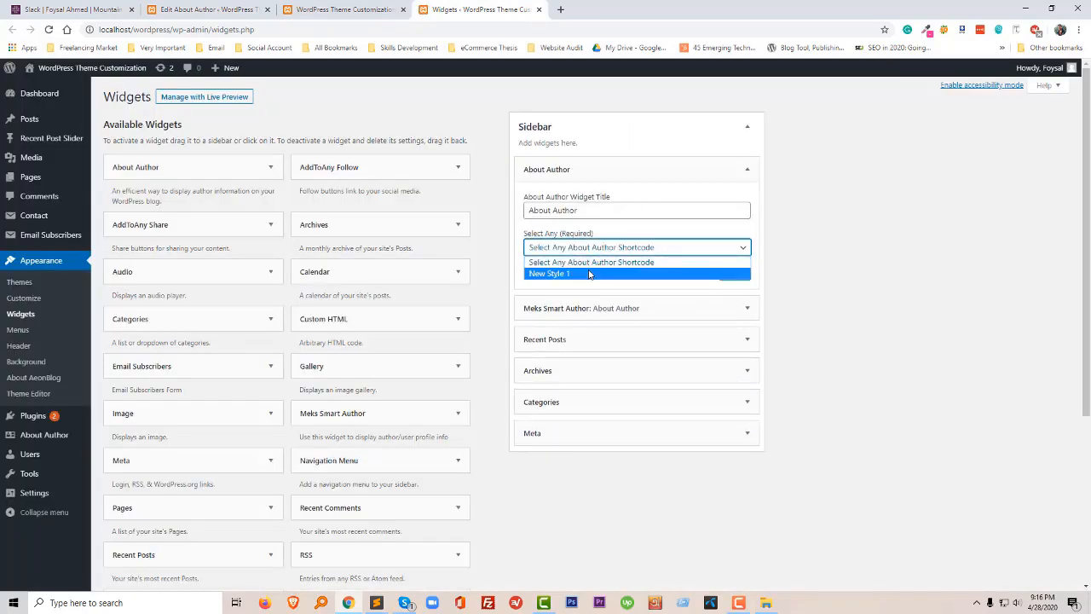
pyautogui.click(595, 273)
pyautogui.click(737, 271)
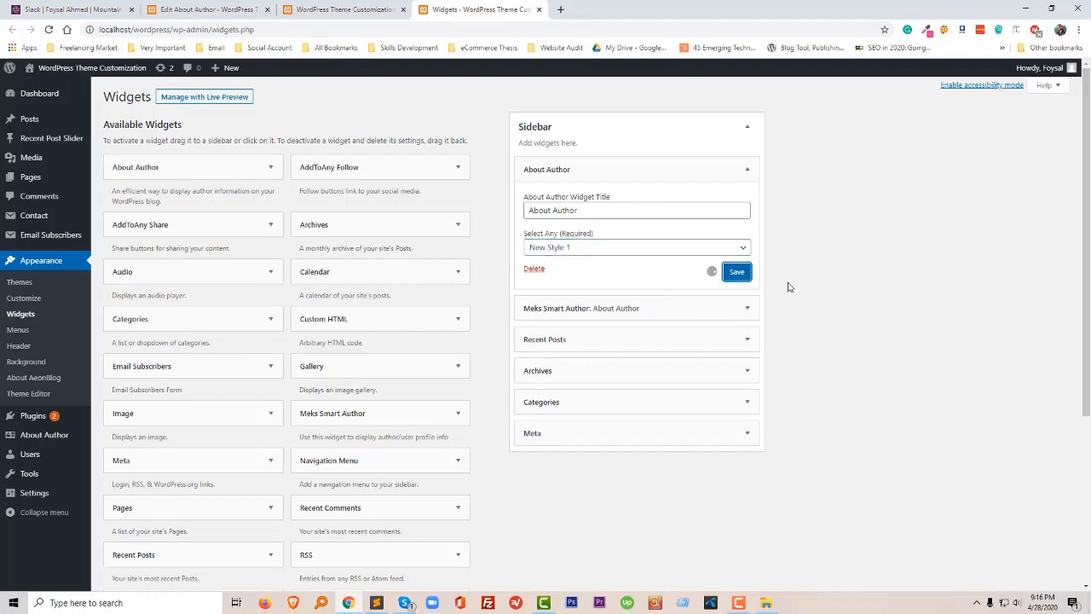
pyautogui.click(357, 7)
pyautogui.press('F5')
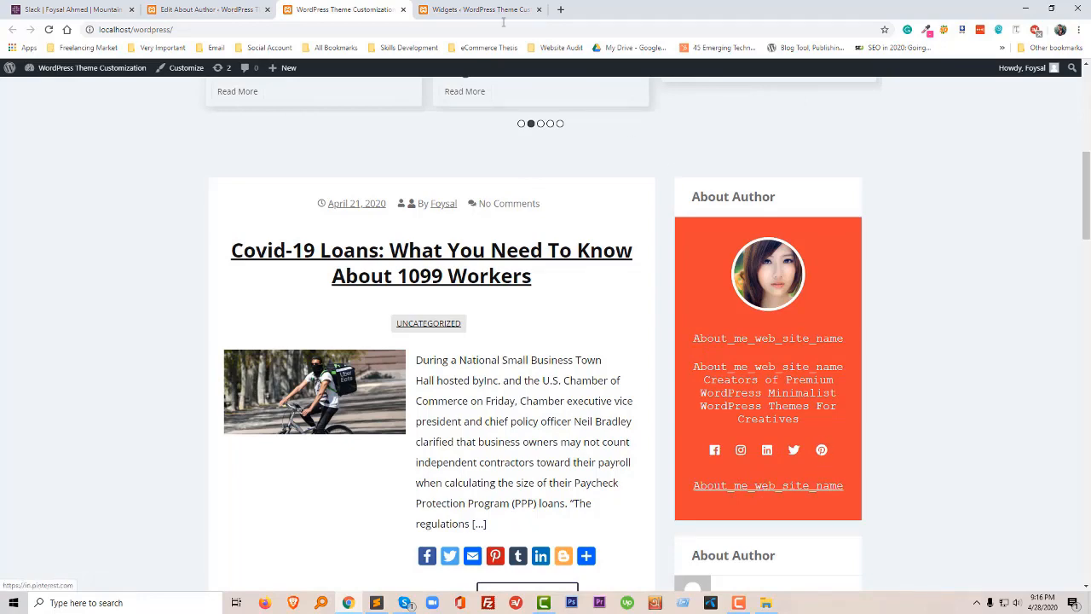
# - Delete the Meks Smart Author widget from the sidebar and check the sidebar on the blog's front page
pyautogui.click(478, 9)
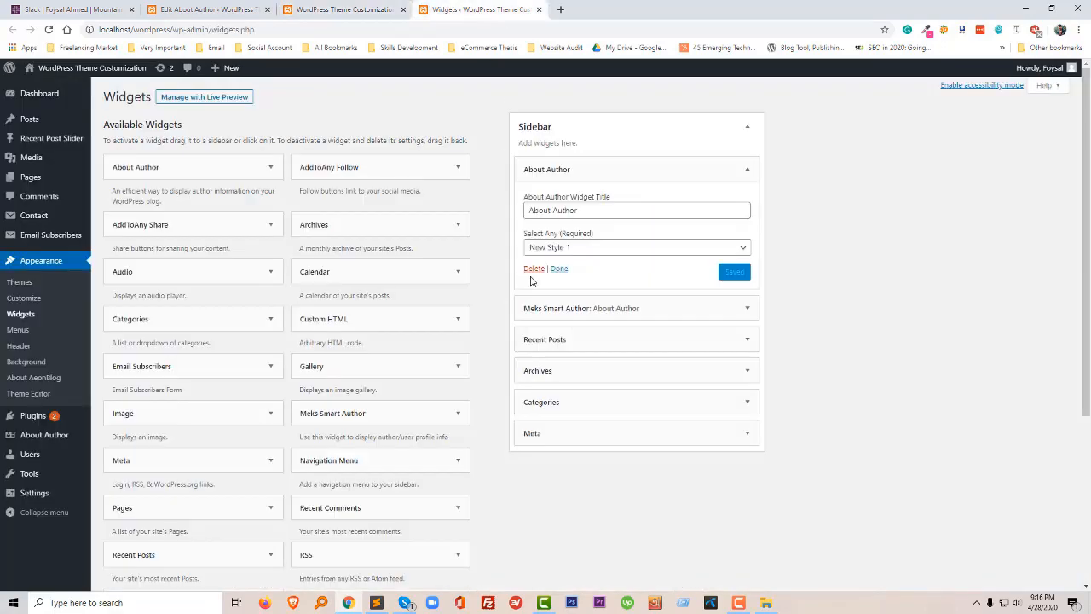
pyautogui.click(575, 308)
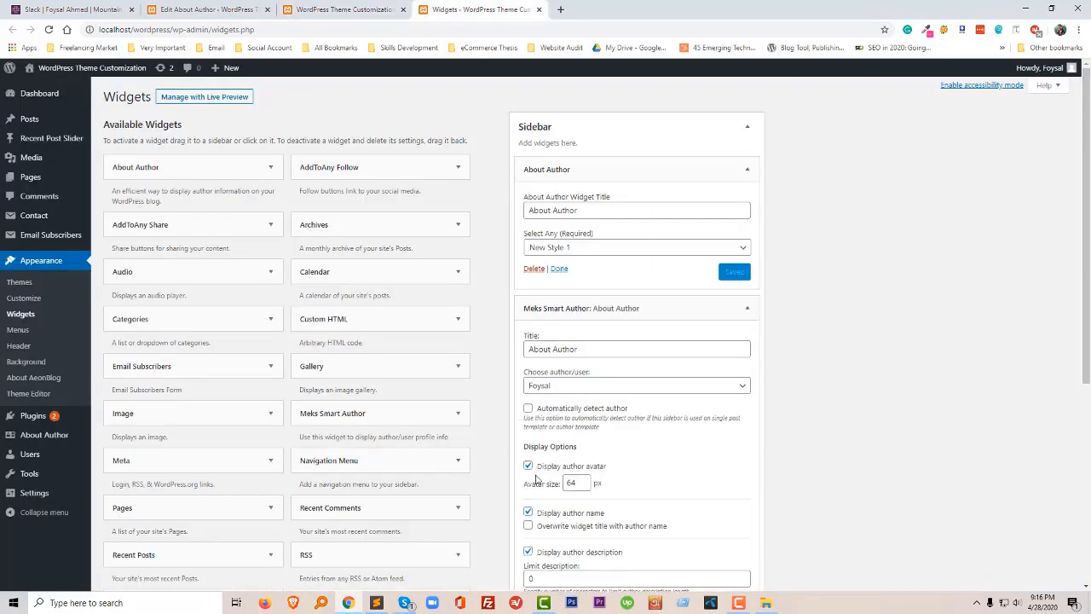
pyautogui.scroll(-1, 588, 481)
pyautogui.scroll(-3, 596, 476)
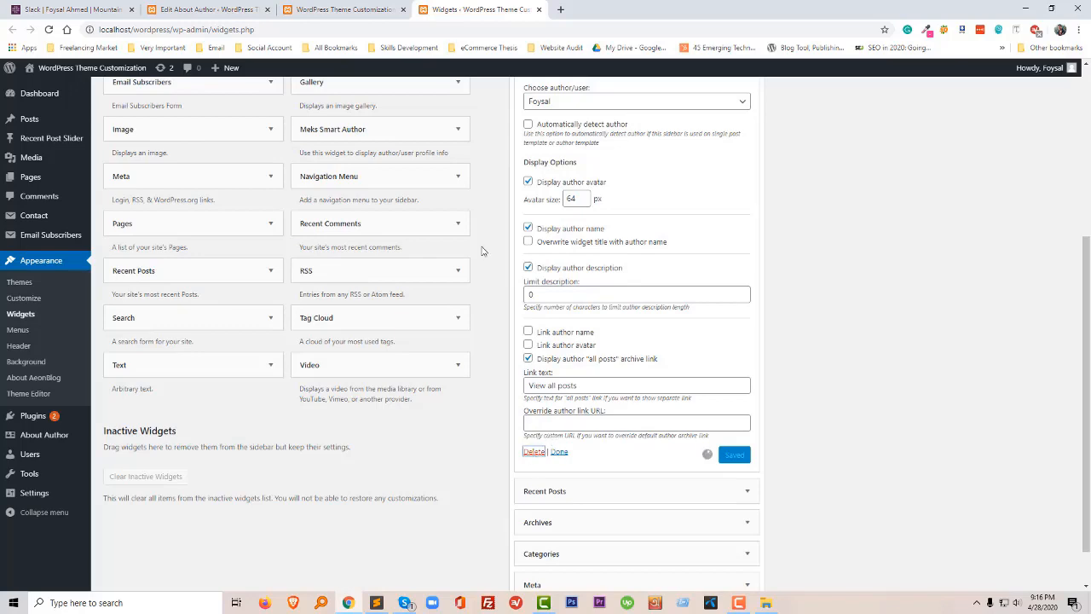
pyautogui.click(350, 7)
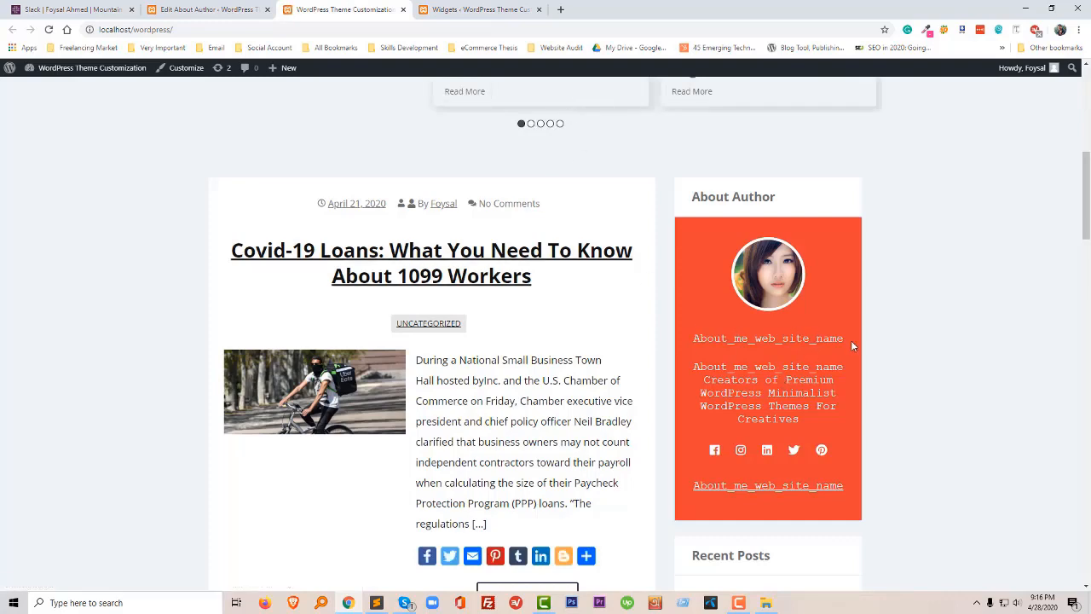
pyautogui.scroll(-3, 753, 344)
pyautogui.scroll(1, 714, 334)
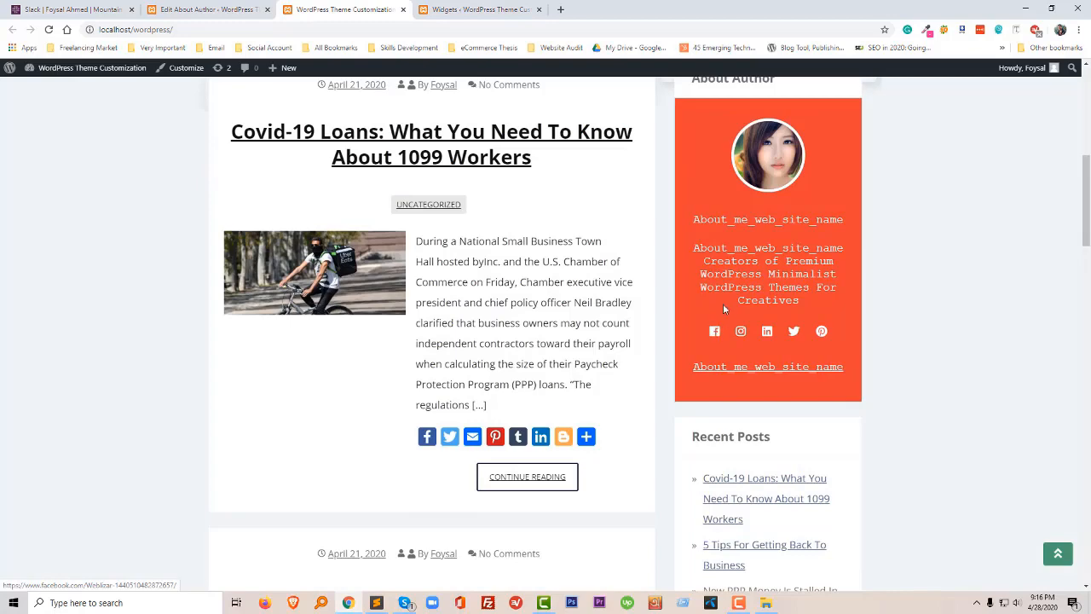
pyautogui.scroll(-1, 736, 343)
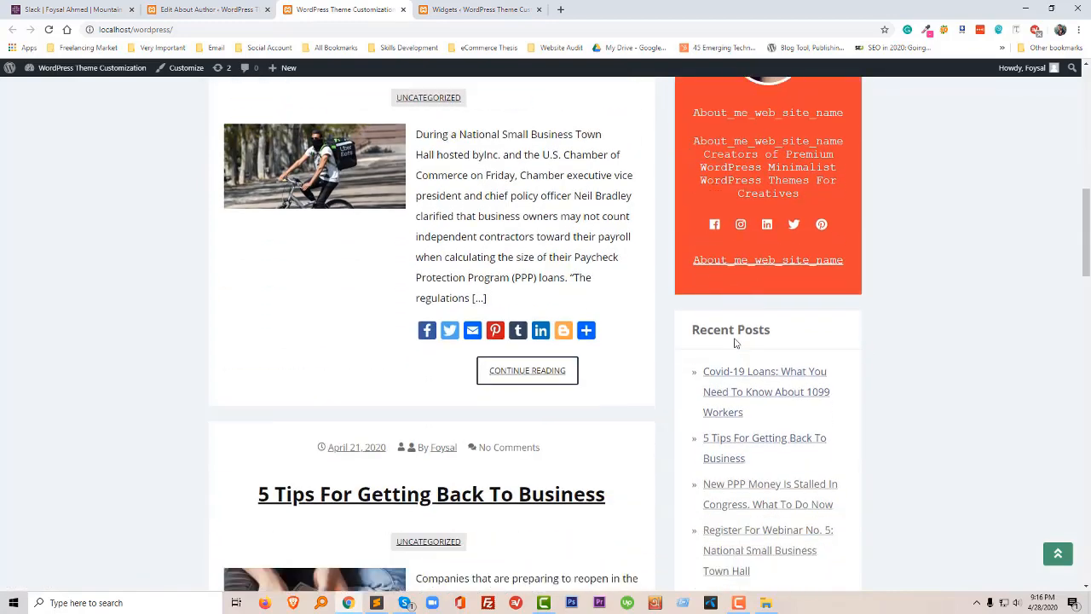
pyautogui.scroll(-1, 736, 343)
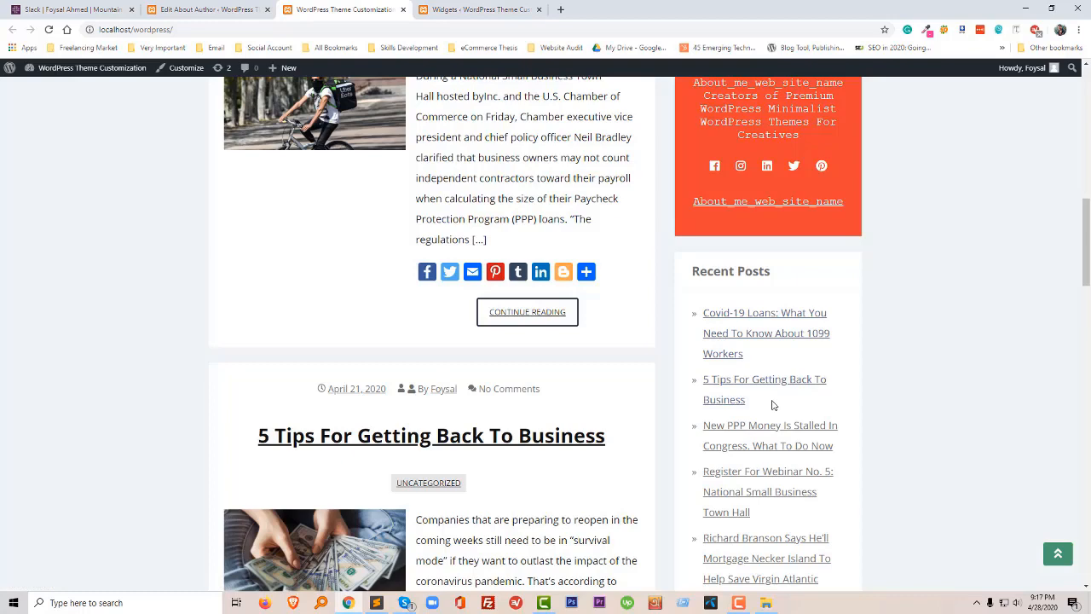
# - Search the plugins available to add for "popular post"
pyautogui.click(211, 10)
pyautogui.moveTo(58, 283)
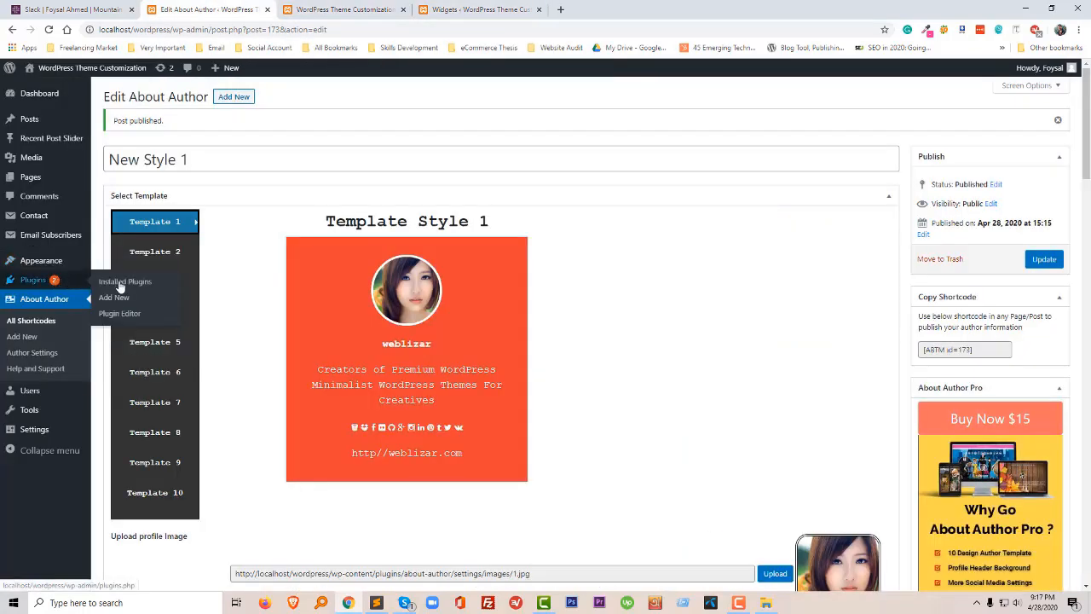
pyautogui.click(123, 300)
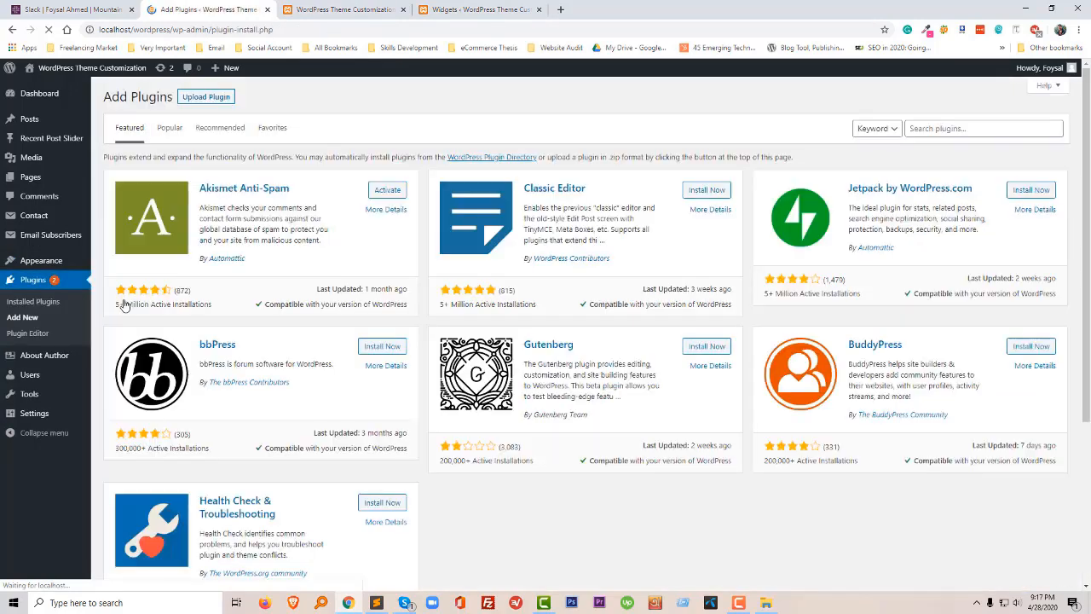
pyautogui.click(938, 127)
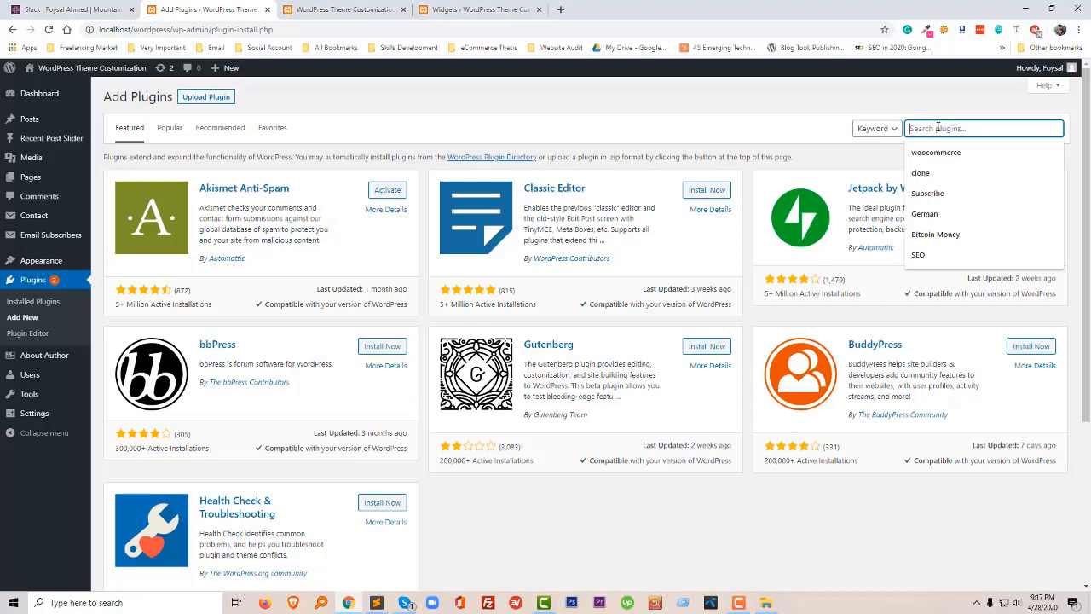
pyautogui.write('popul')
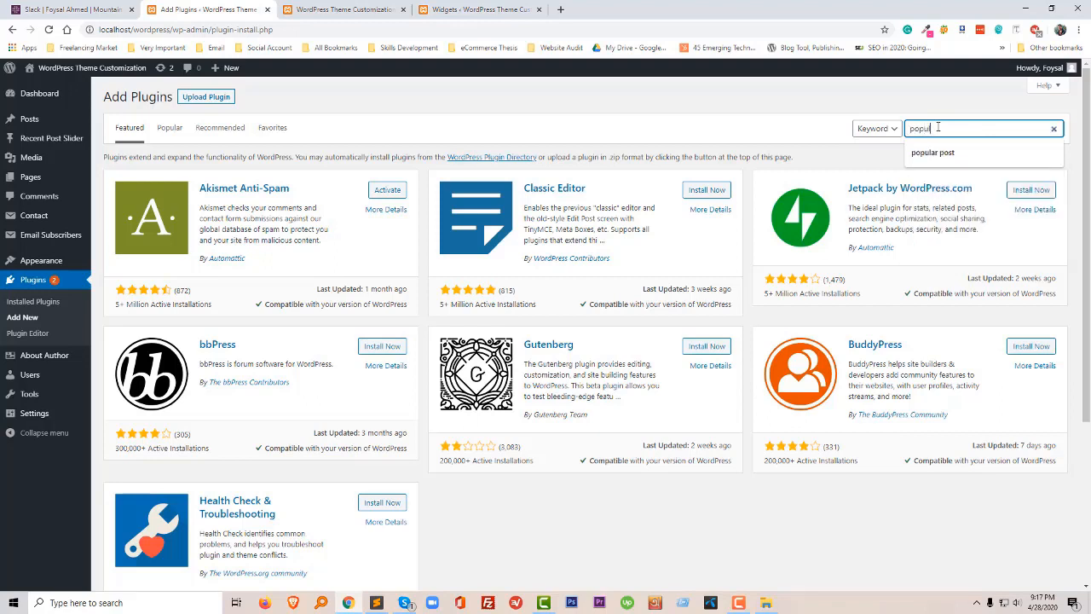
pyautogui.write('ar')
pyautogui.click(936, 154)
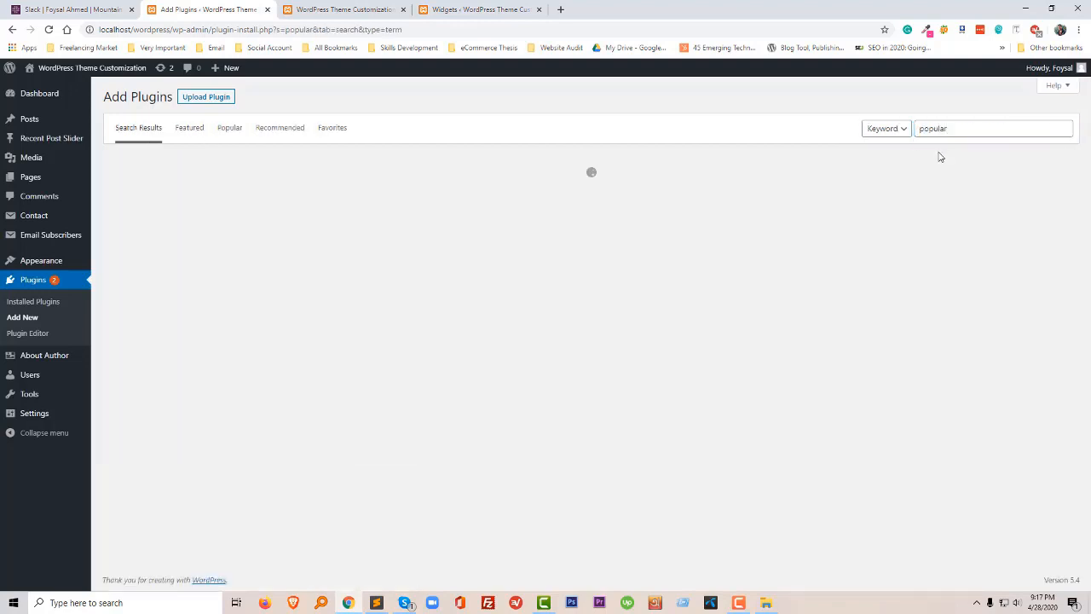
pyautogui.click(957, 154)
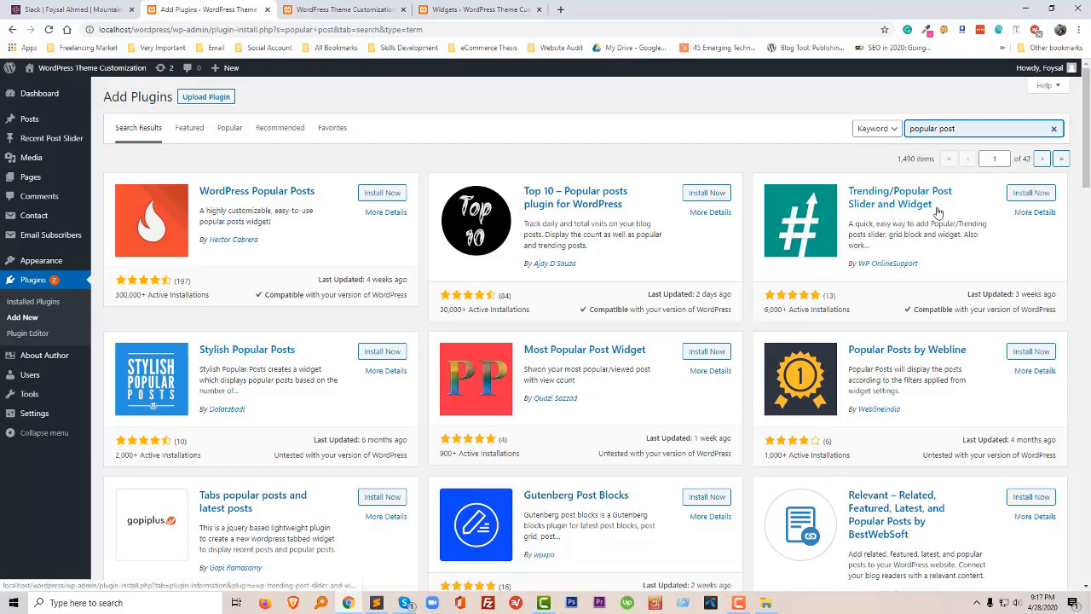
# - Look through the screenshots in the details of the Trending/Popular Post Slider and Widget plugin, then close them
pyautogui.click(1028, 213)
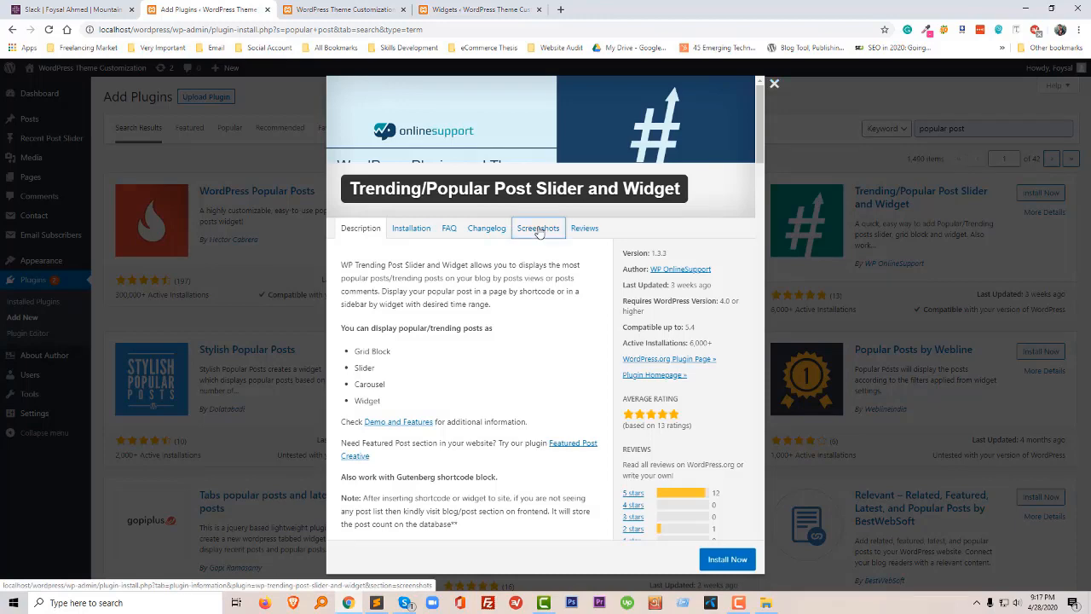
pyautogui.click(538, 229)
pyautogui.scroll(-3, 485, 360)
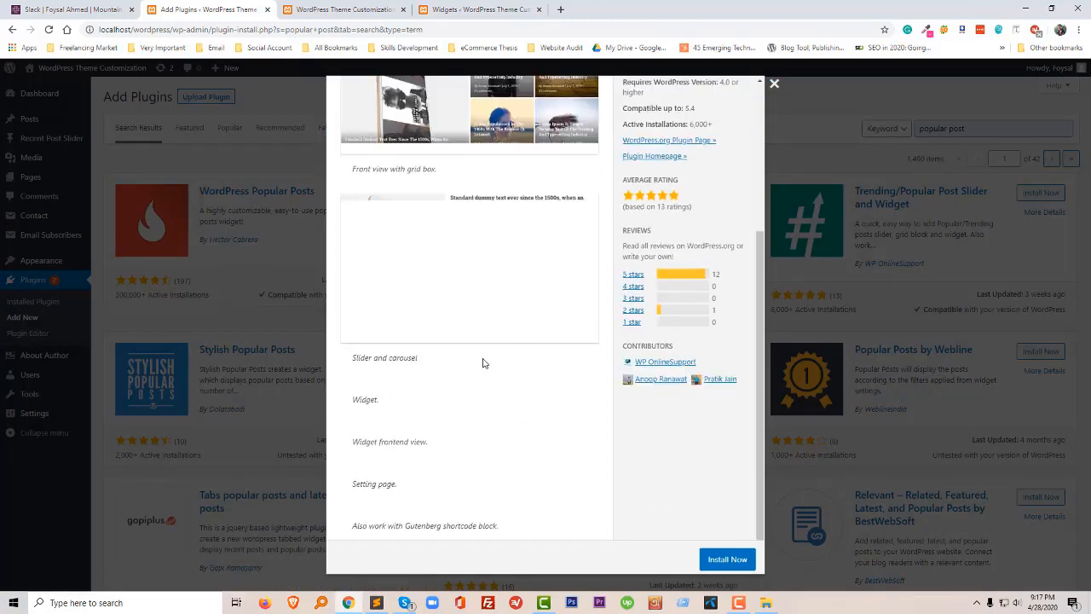
pyautogui.scroll(-4, 483, 363)
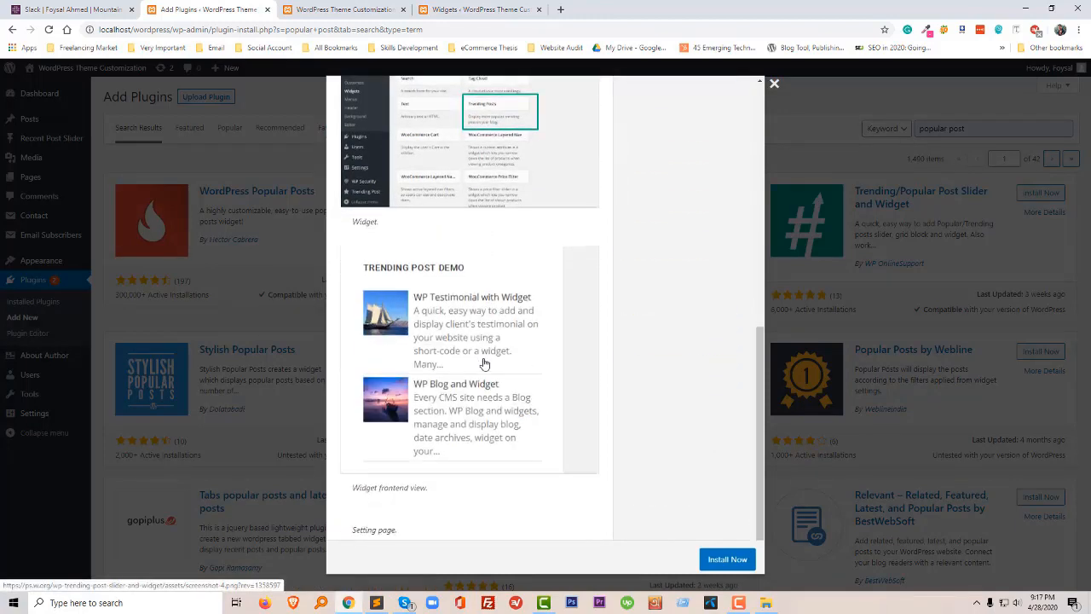
pyautogui.scroll(-1, 484, 364)
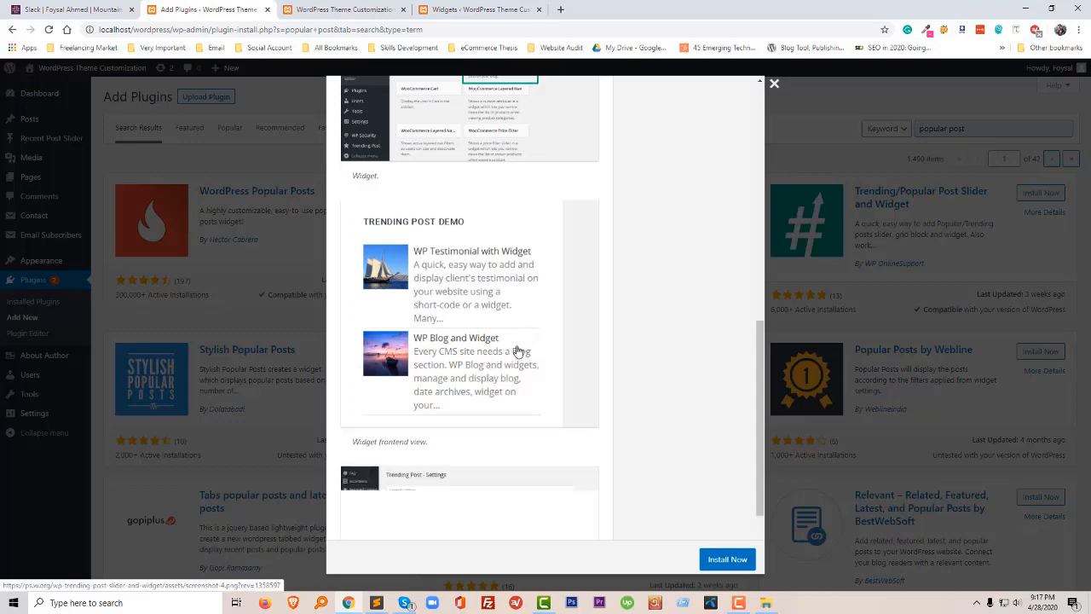
pyautogui.scroll(-3, 517, 353)
pyautogui.click(774, 85)
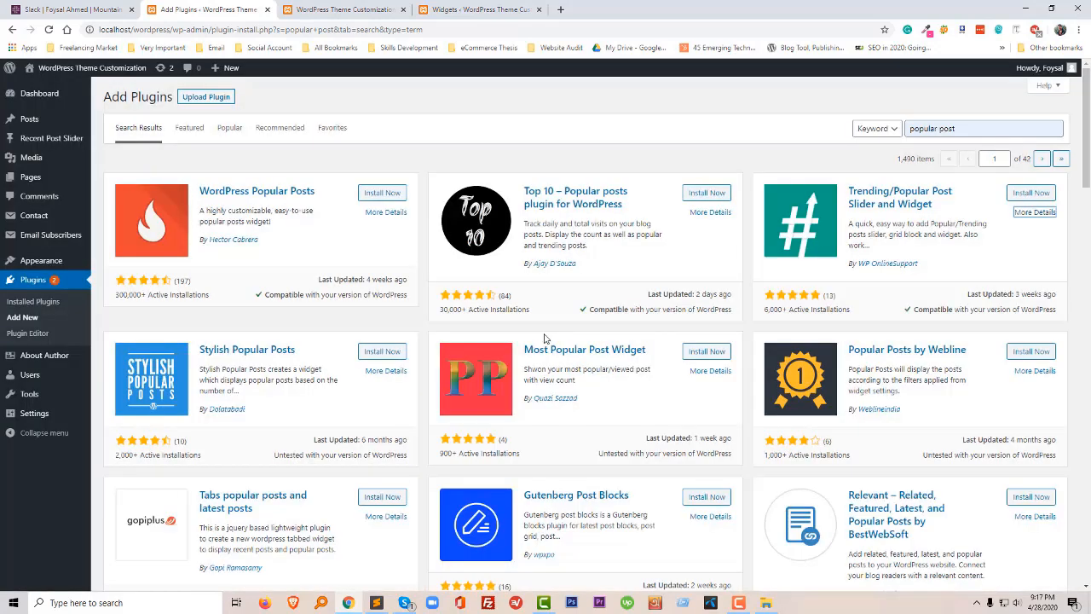
# - Look through the screenshots in the details of the Stylish Popular Posts plugin
pyautogui.click(301, 401)
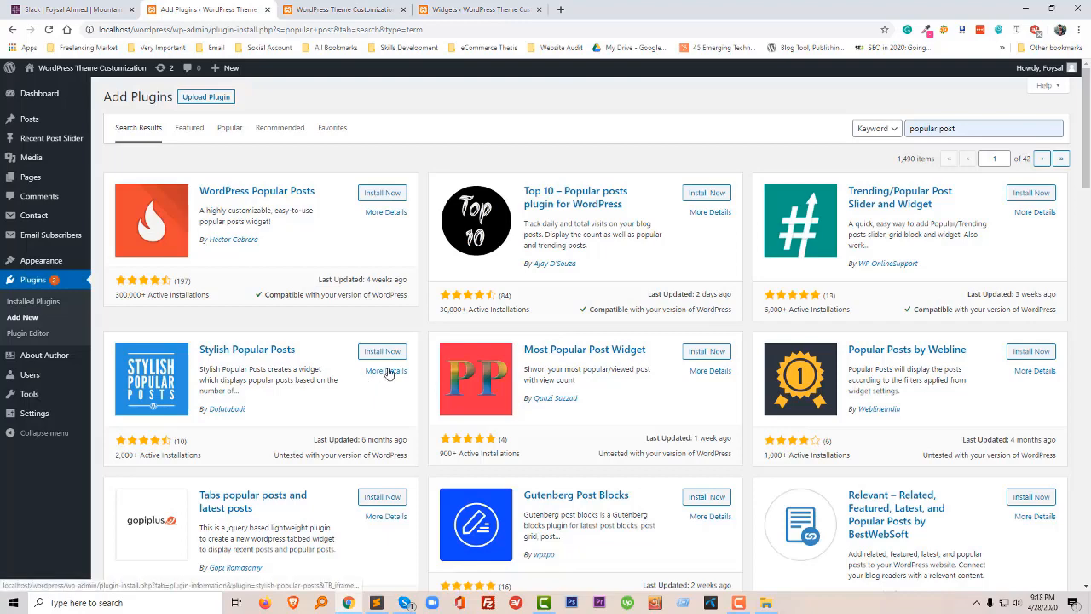
pyautogui.click(388, 373)
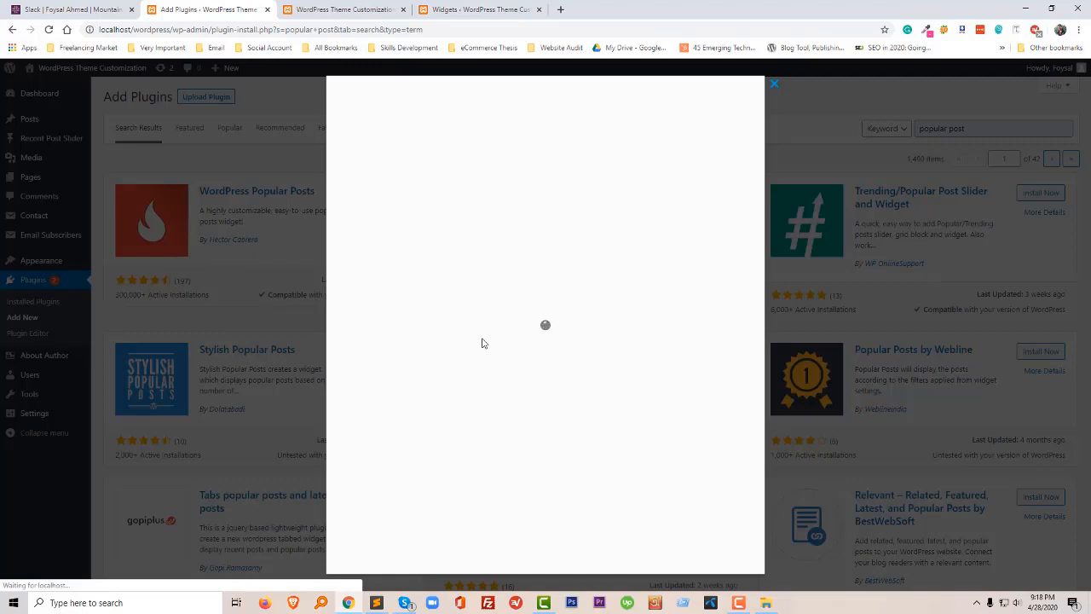
pyautogui.click(539, 228)
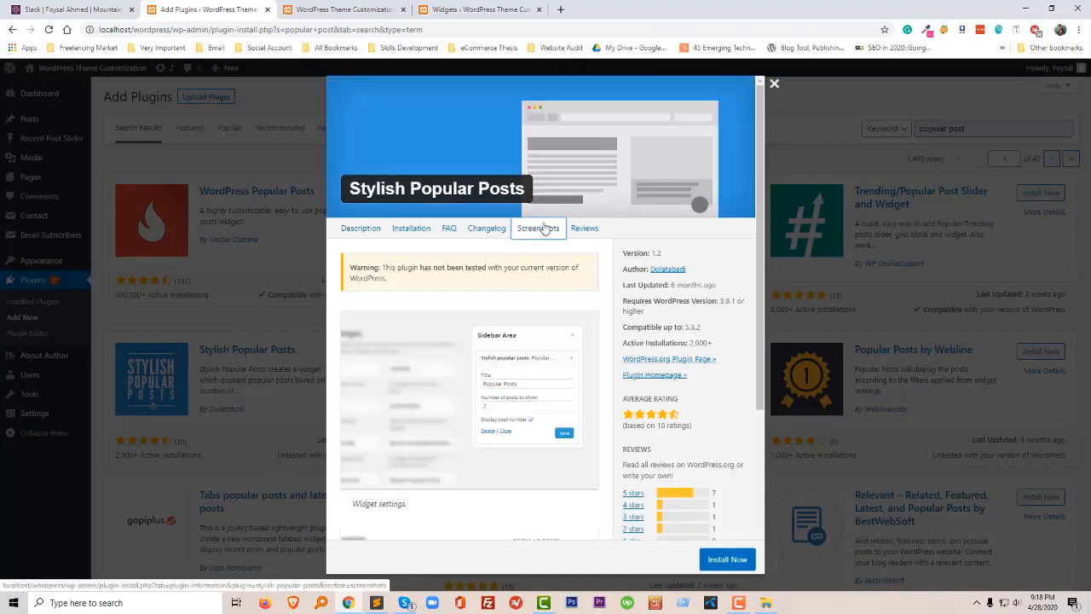
pyautogui.scroll(-3, 514, 347)
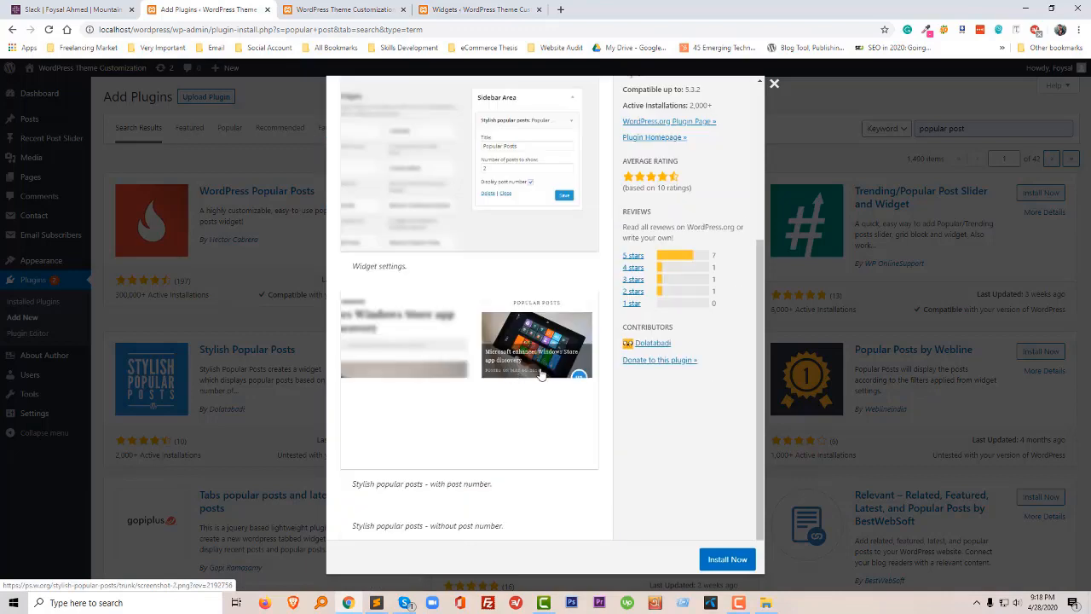
pyautogui.scroll(-2, 550, 375)
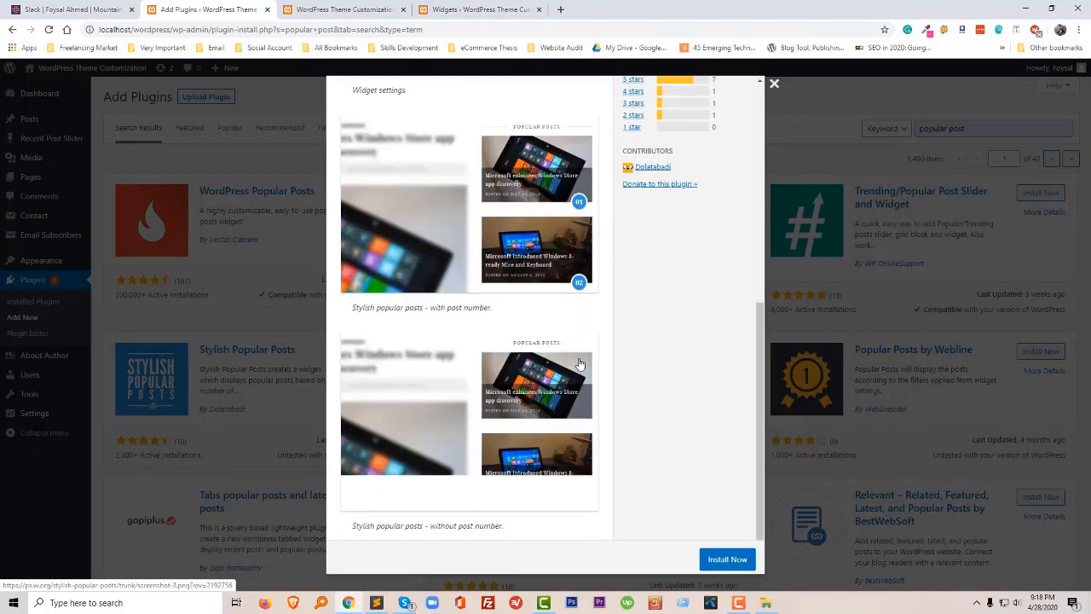
# - Finish viewing the Stylish Popular Posts screenshots, close the plugin details and look over the search results
pyautogui.scroll(5, 511, 401)
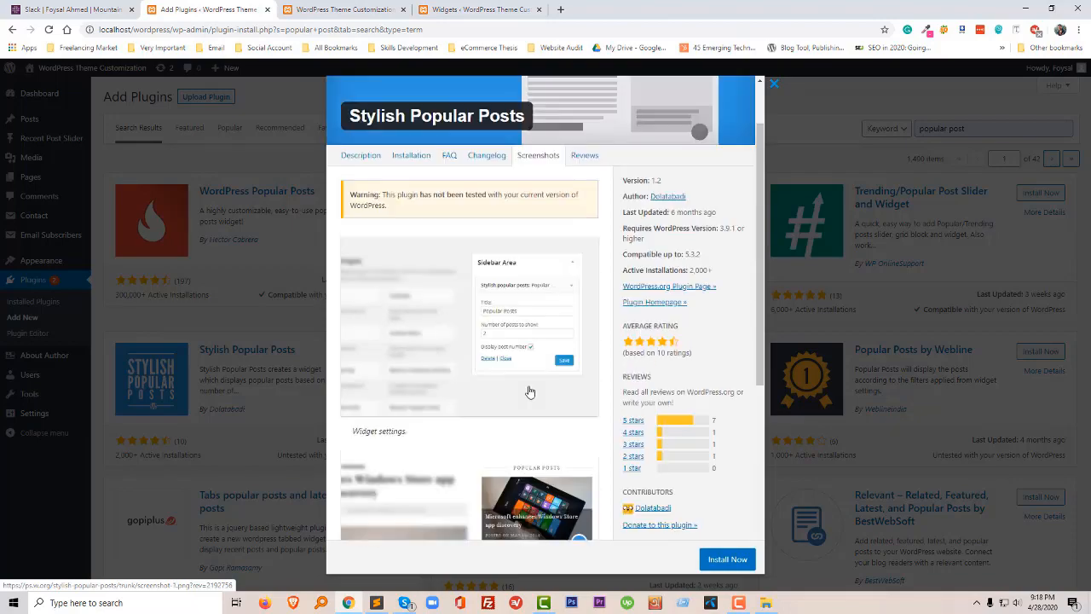
pyautogui.click(773, 85)
pyautogui.scroll(-2, 297, 404)
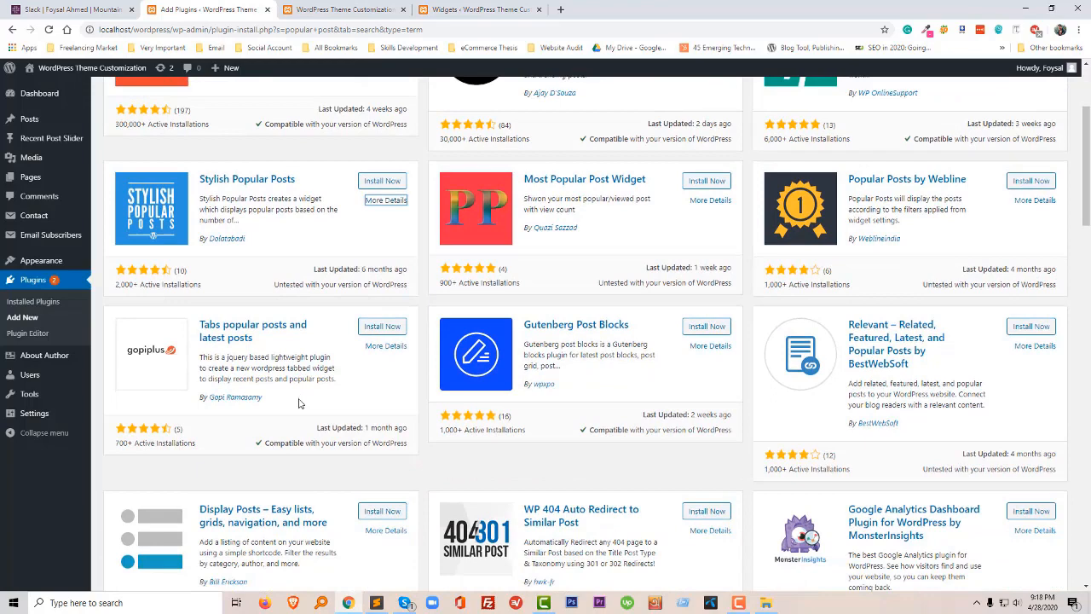
pyautogui.scroll(2, 307, 358)
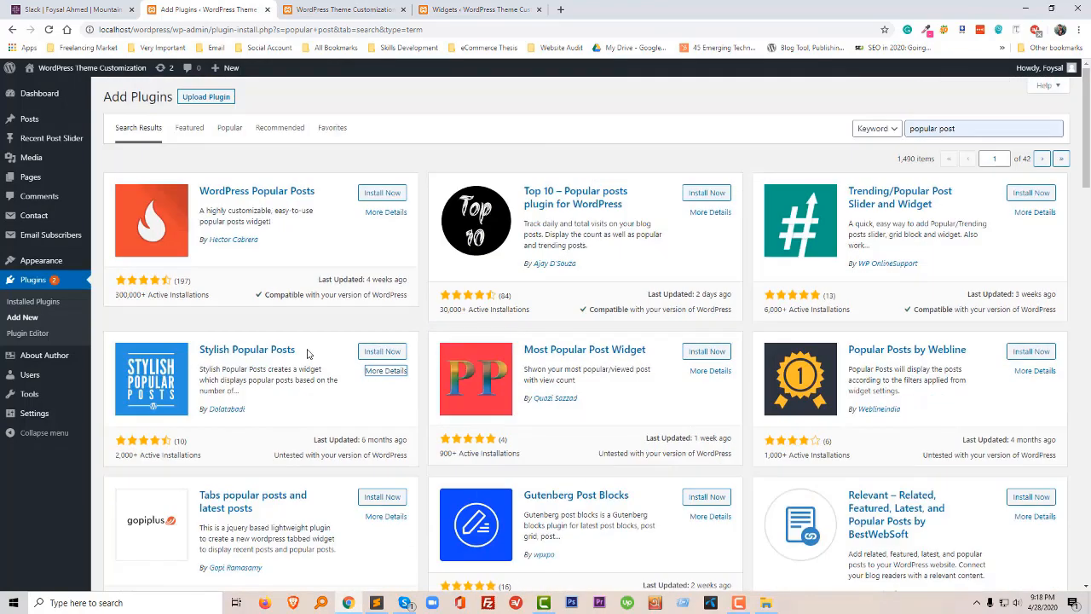
# - Look through the screenshots in the details of the WordPress Popular Posts plugin, then close them
pyautogui.click(386, 213)
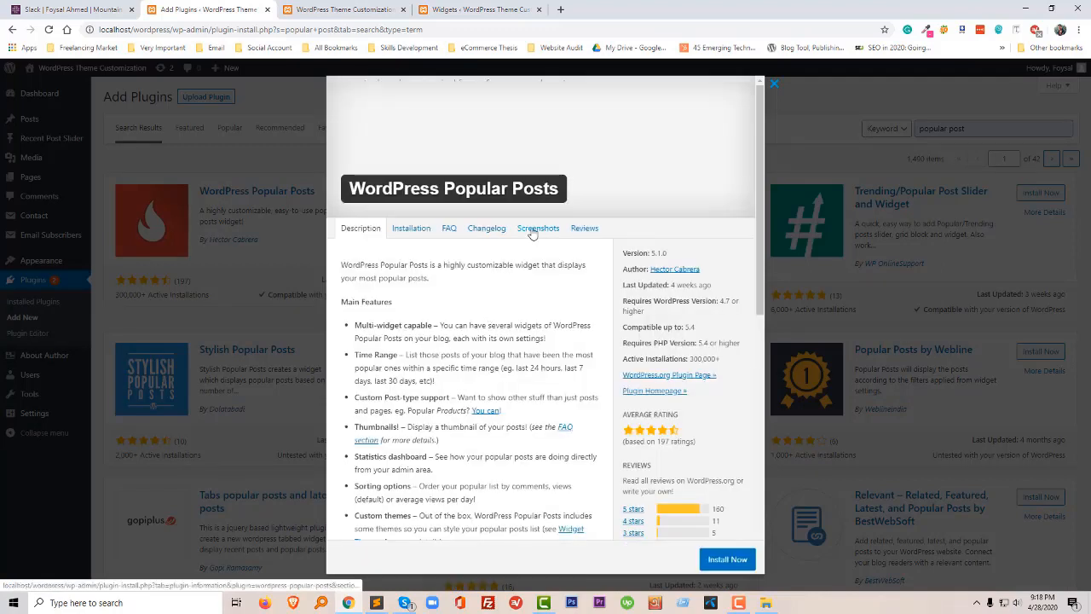
pyautogui.click(531, 232)
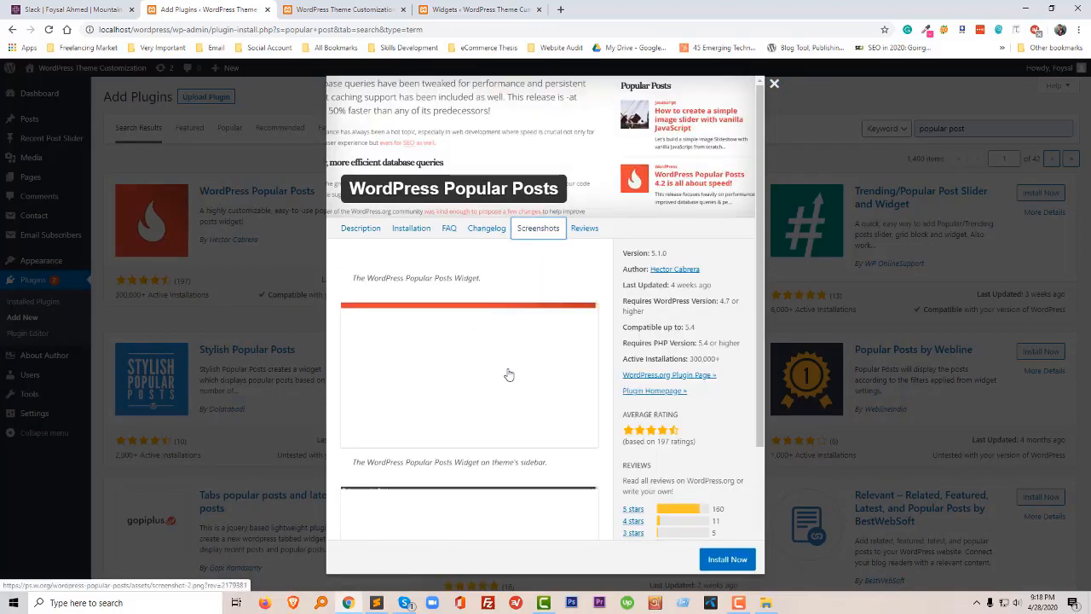
pyautogui.scroll(-3, 511, 371)
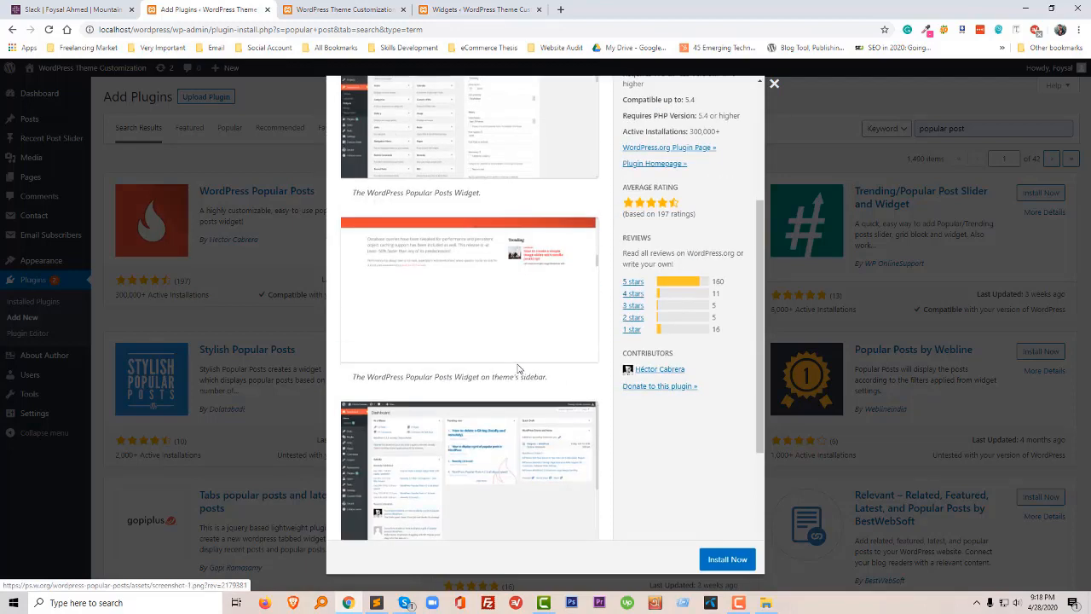
pyautogui.scroll(-3, 518, 368)
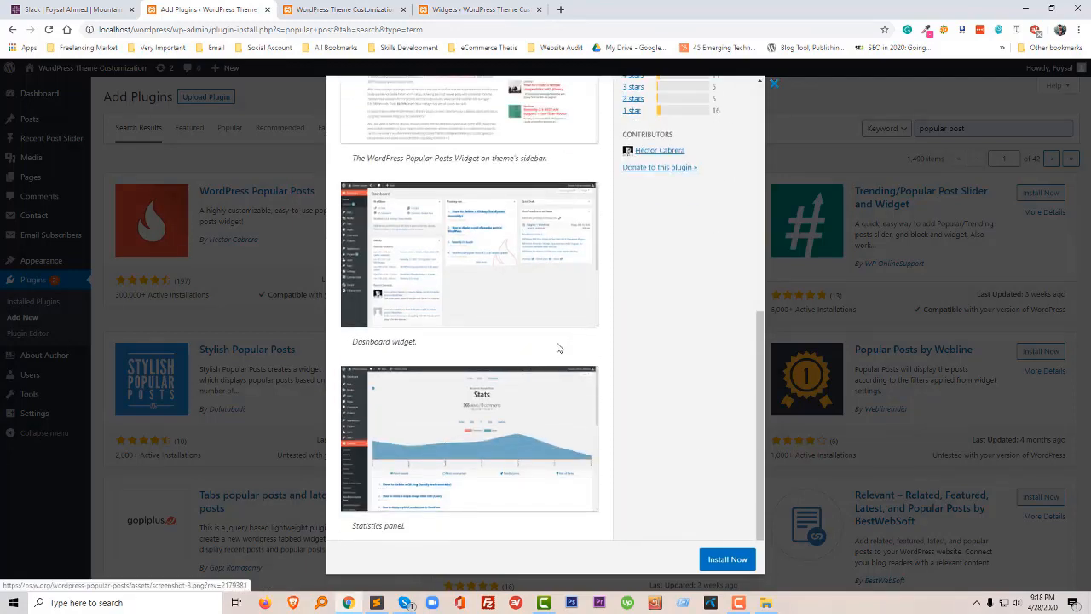
pyautogui.scroll(3, 559, 347)
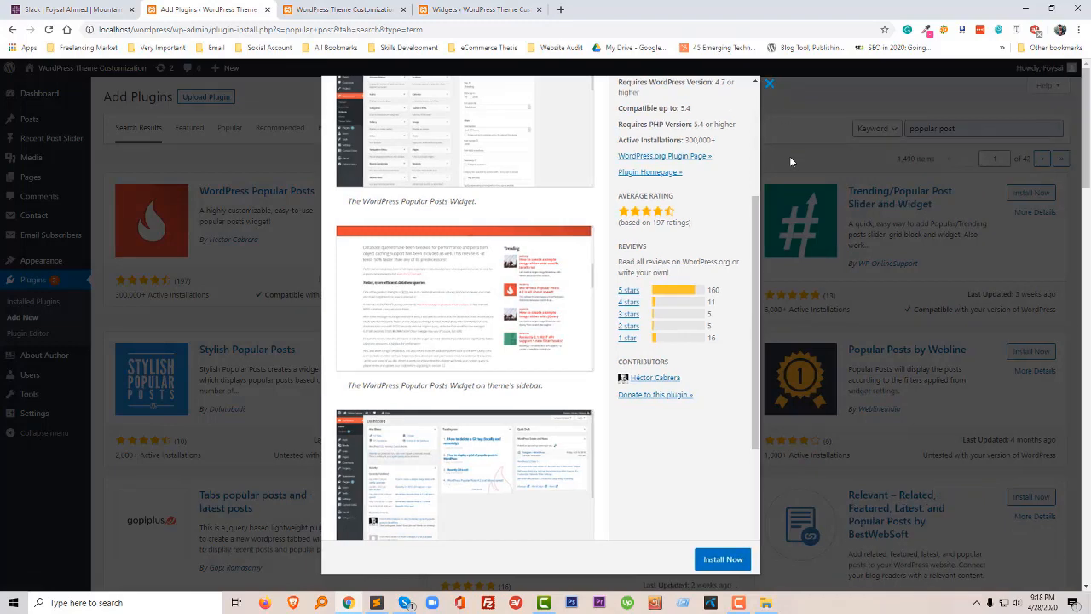
pyautogui.click(790, 160)
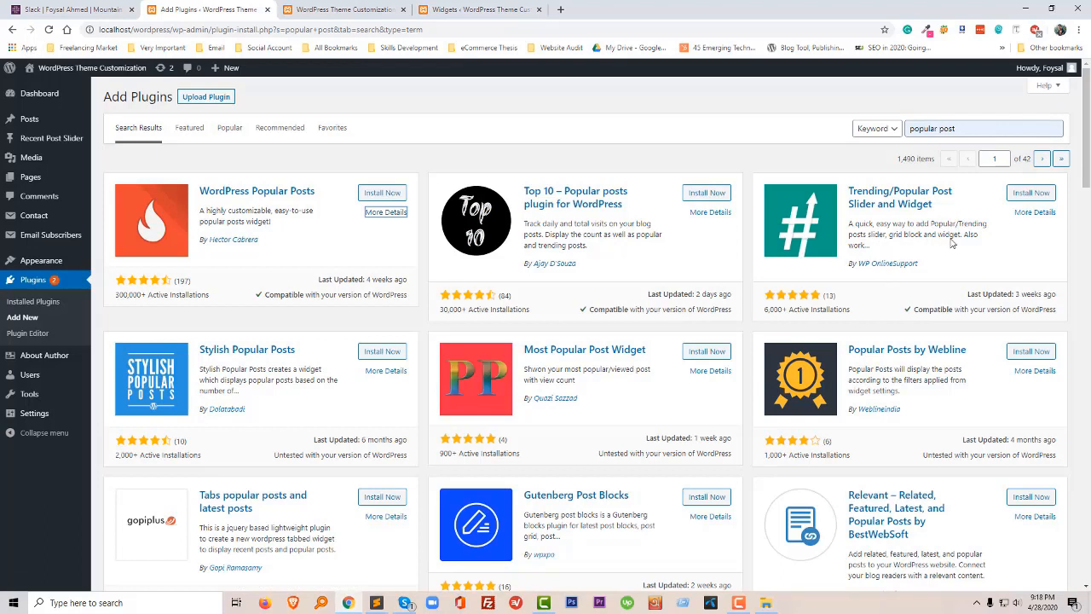
# - Install the Trending/Popular Post Slider and Widget plugin
pyautogui.click(1034, 193)
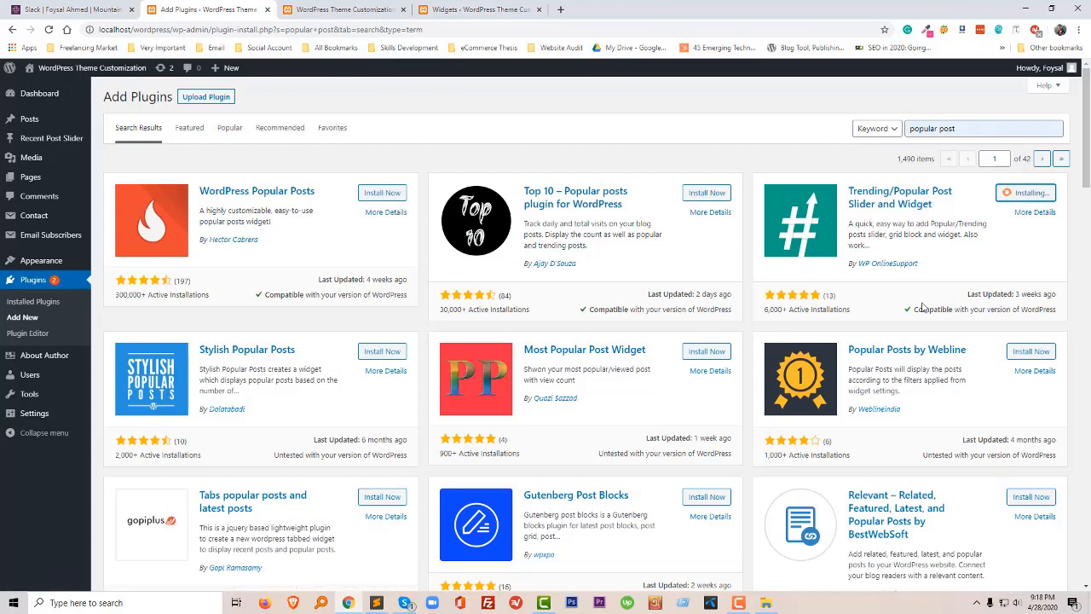
# - Look through the screenshots in the details of the Relevant plugin by BestWebSoft, then close them
pyautogui.scroll(-1, 919, 339)
pyautogui.scroll(-2, 919, 340)
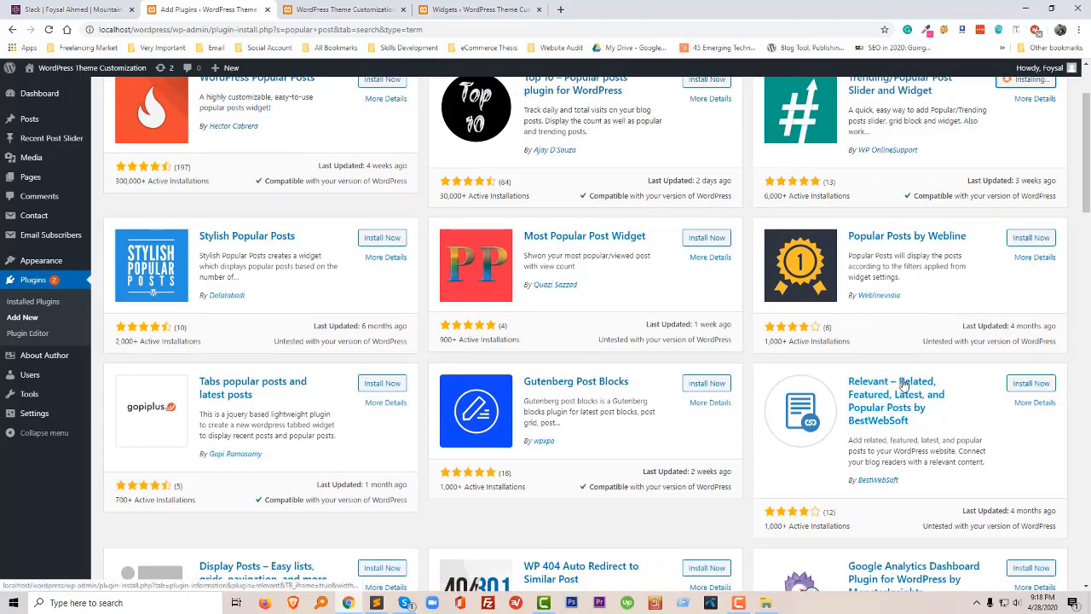
pyautogui.scroll(-1, 904, 378)
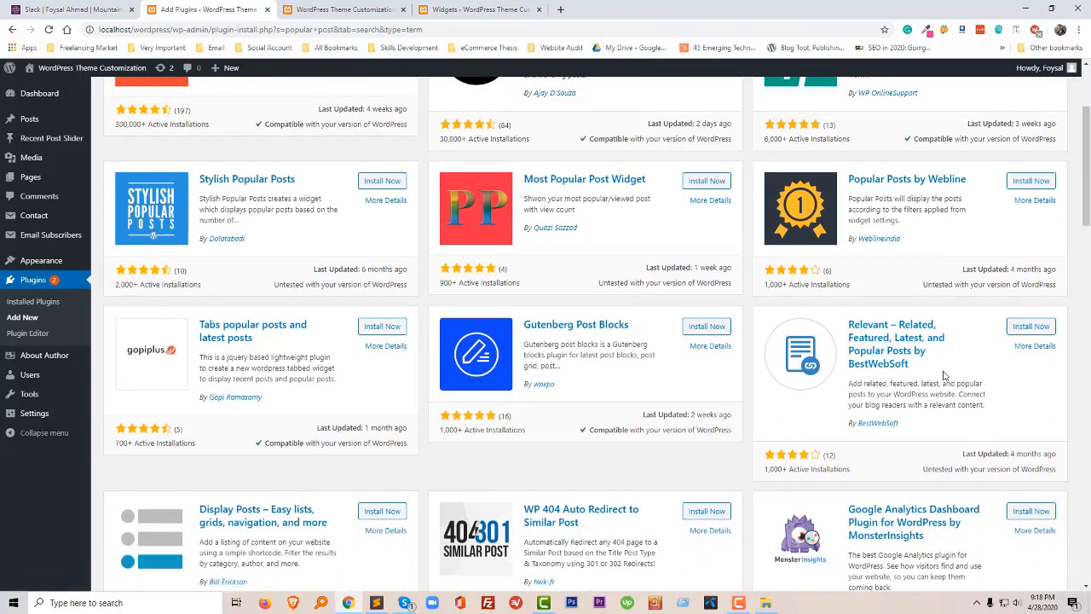
pyautogui.click(1034, 346)
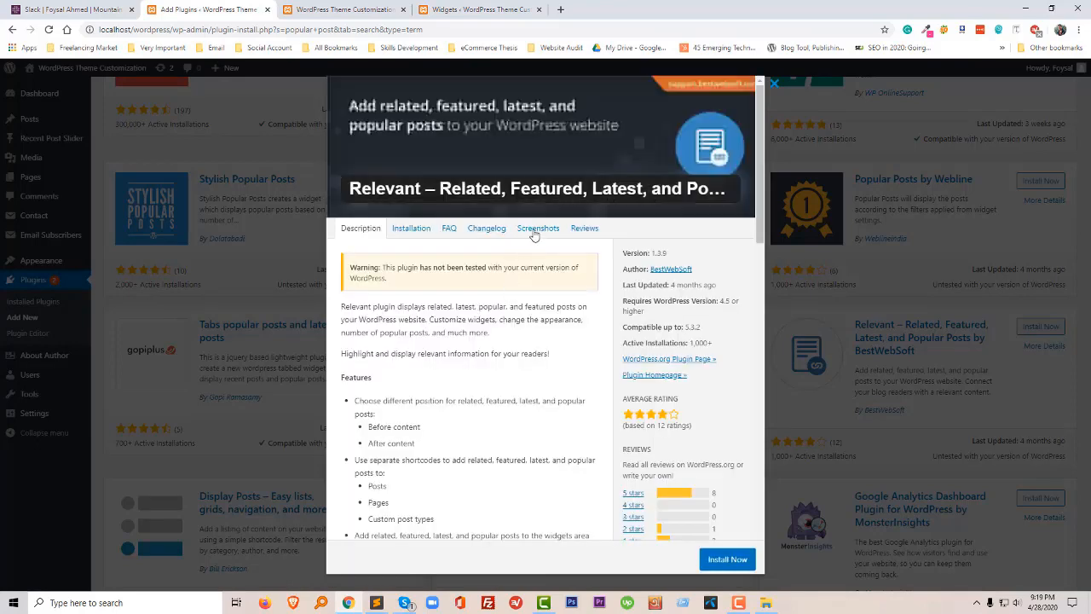
pyautogui.click(536, 230)
pyautogui.scroll(-5, 537, 328)
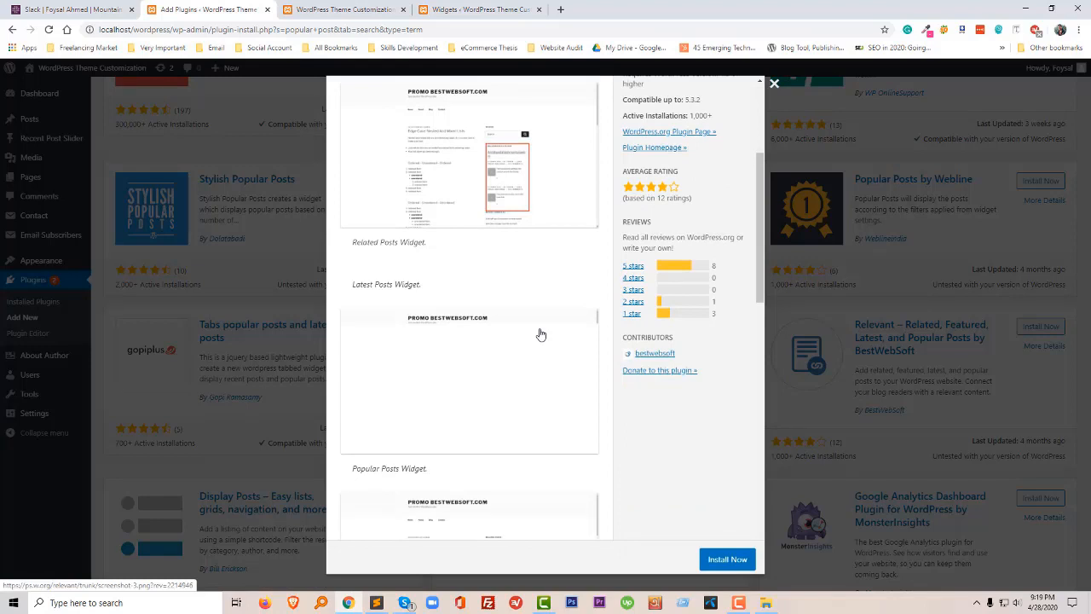
pyautogui.scroll(-5, 540, 334)
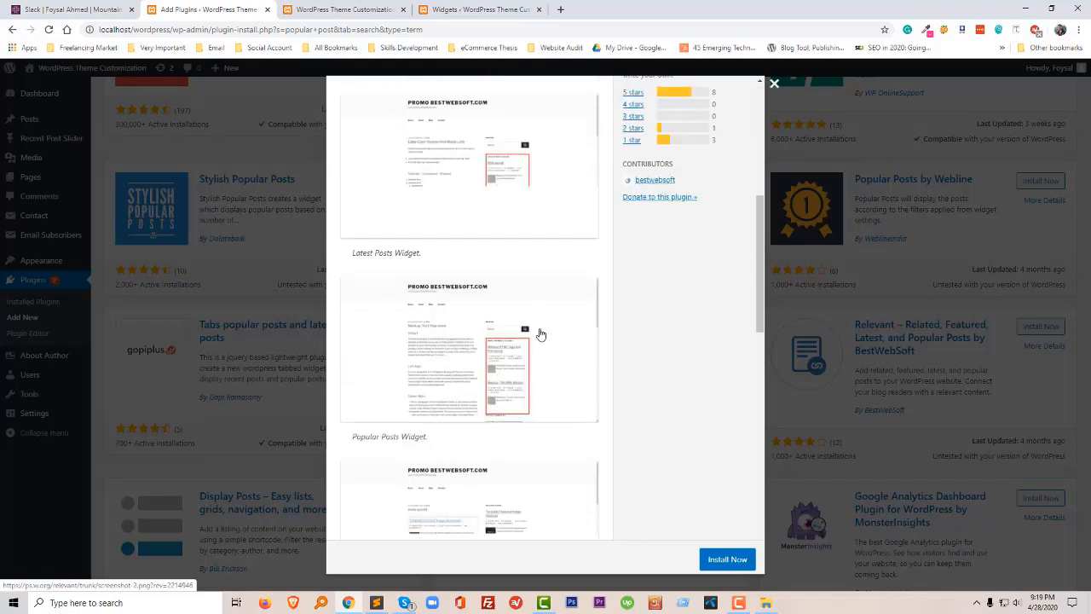
pyautogui.scroll(-10, 540, 334)
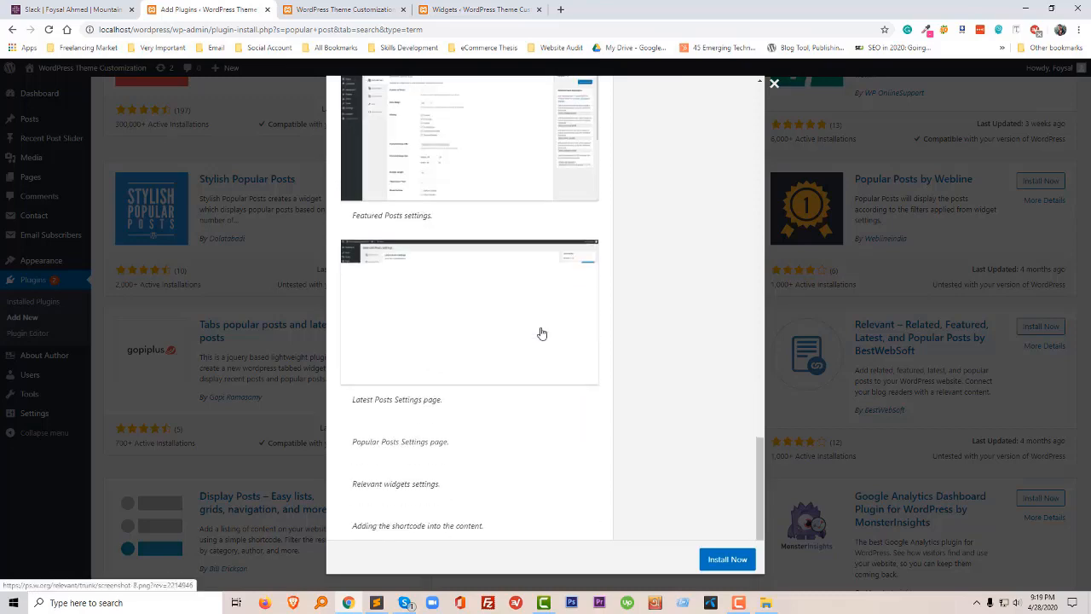
pyautogui.click(774, 85)
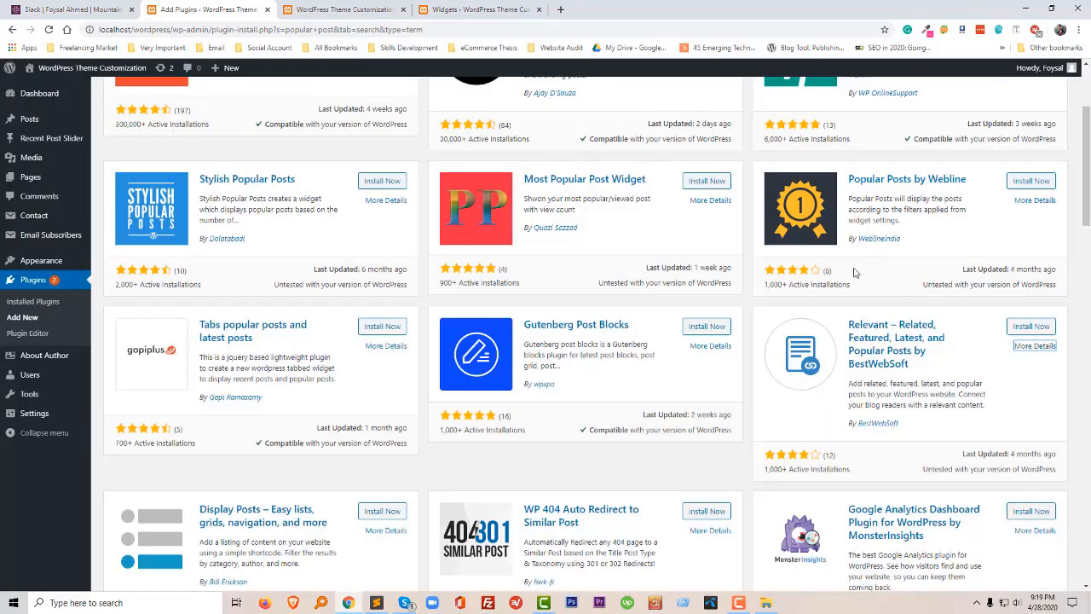
# - Activate the Trending/Popular Post Slider and Widget plugin and skip its opt-in for notifications and data sharing
pyautogui.scroll(3, 1029, 223)
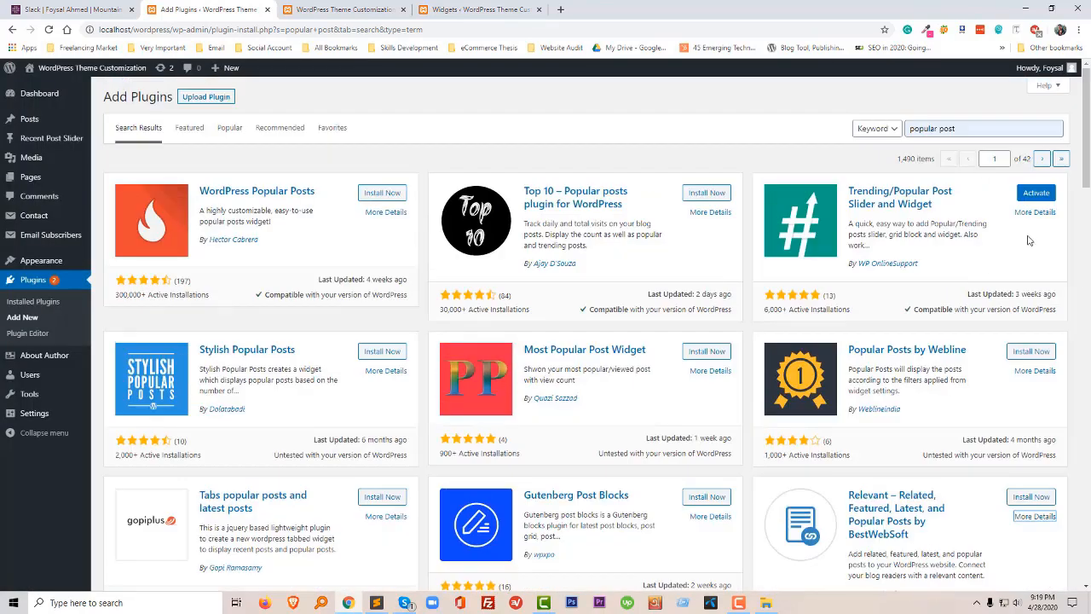
pyautogui.click(1036, 193)
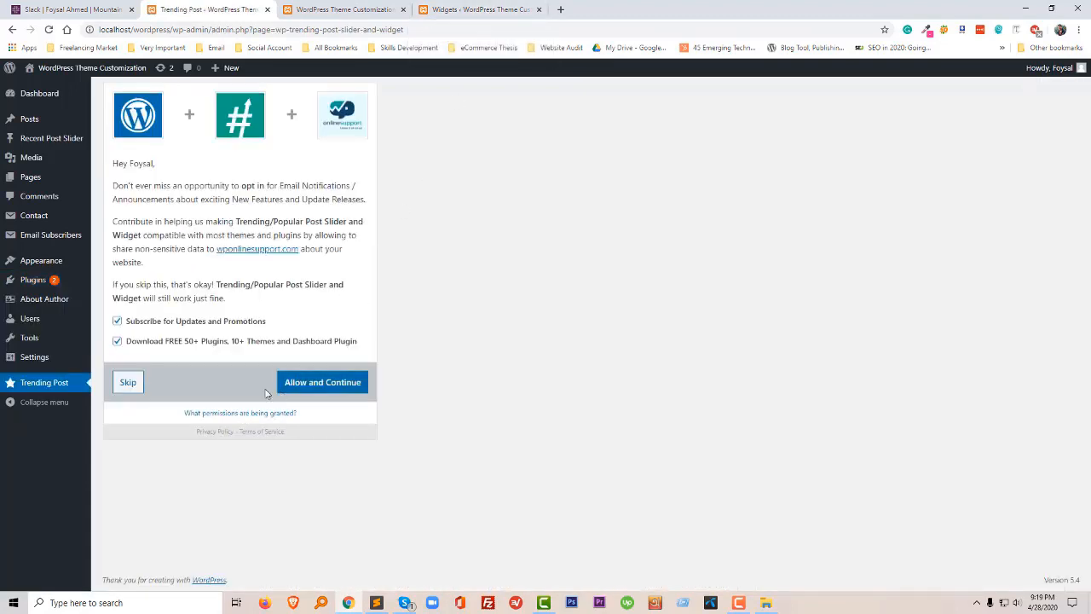
pyautogui.click(133, 386)
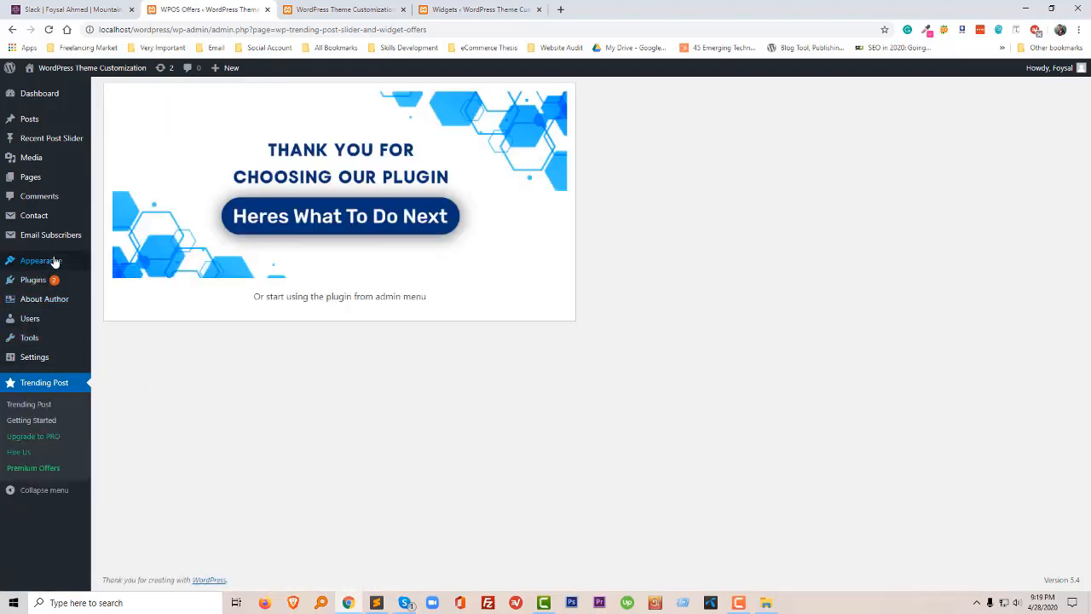
# - Add the Trending Posts widget to the blog's sidebar and place it directly below the About Author widget
pyautogui.moveTo(82, 266)
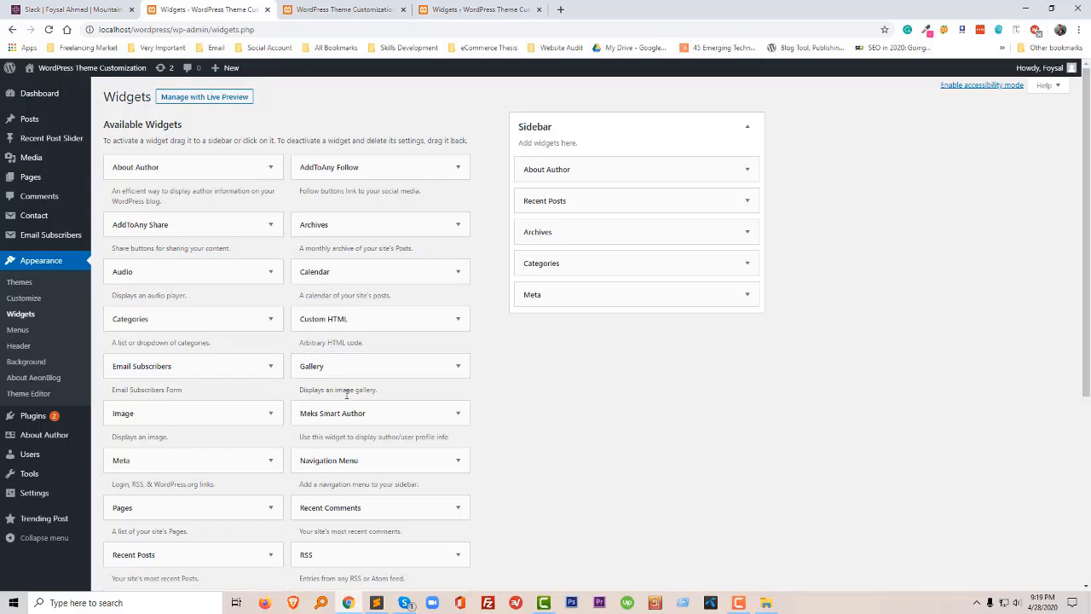
pyautogui.scroll(-3, 346, 418)
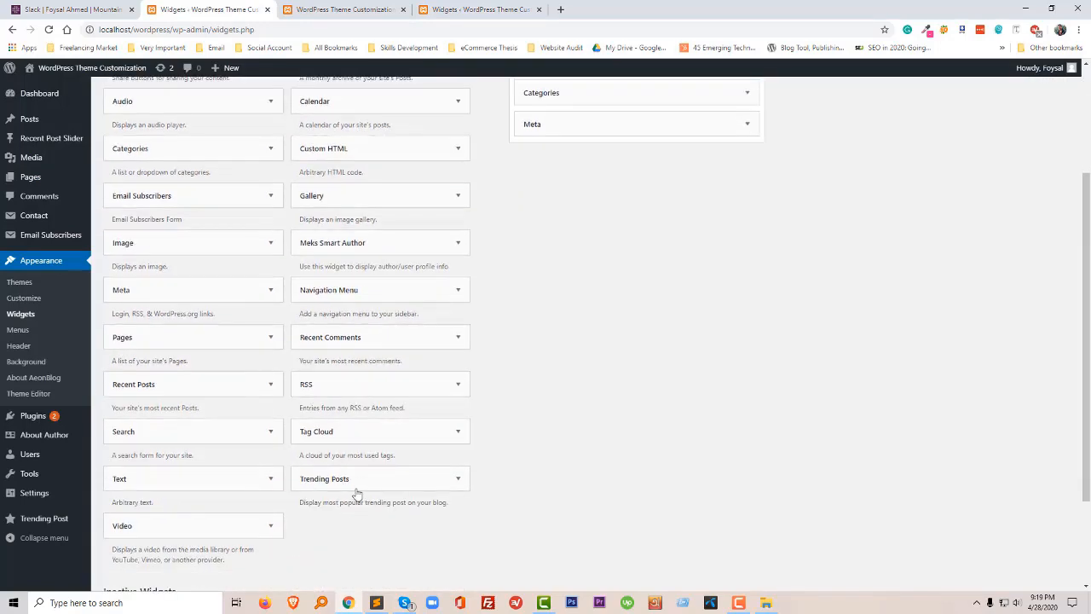
pyautogui.click(363, 483)
pyautogui.scroll(-3, 397, 468)
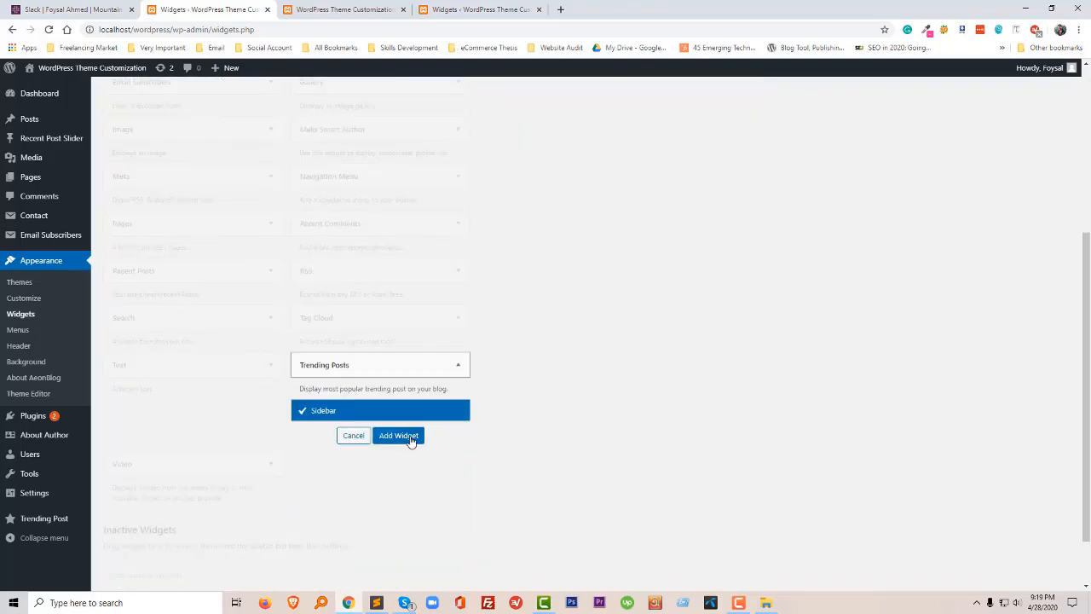
pyautogui.click(408, 435)
pyautogui.scroll(7, 610, 433)
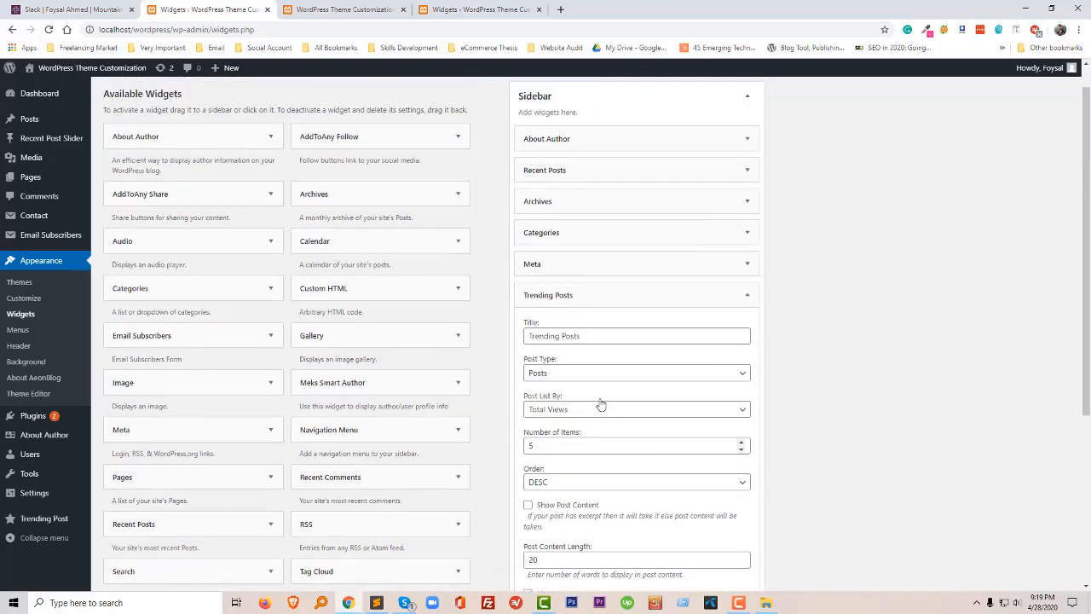
pyautogui.moveTo(583, 324); pyautogui.dragTo(589, 207)
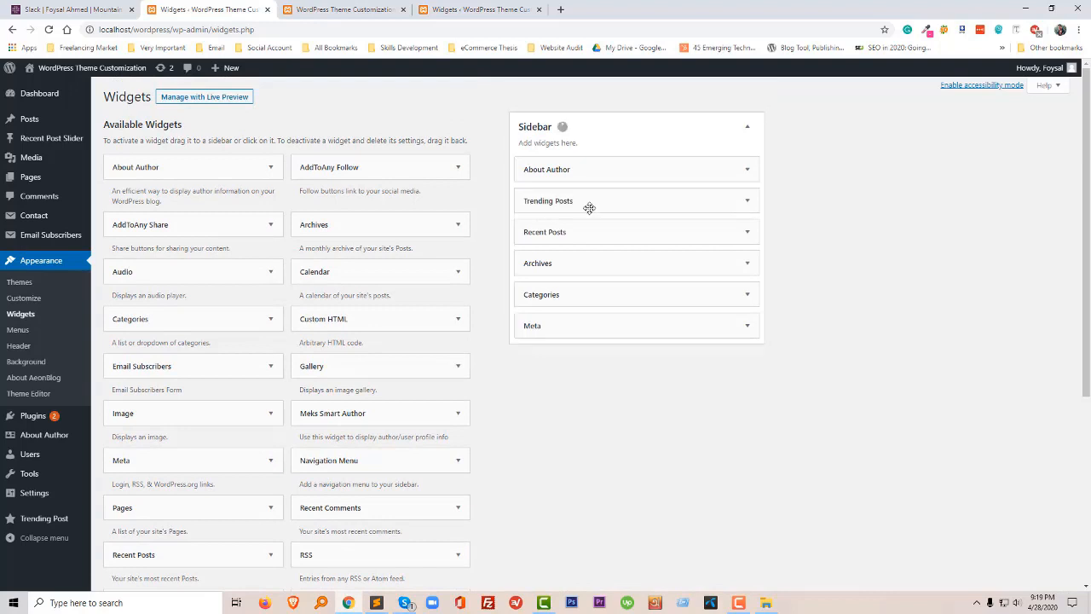
# - Review the Trending Posts widget's settings, from the title and post type down to the display options
pyautogui.click(746, 201)
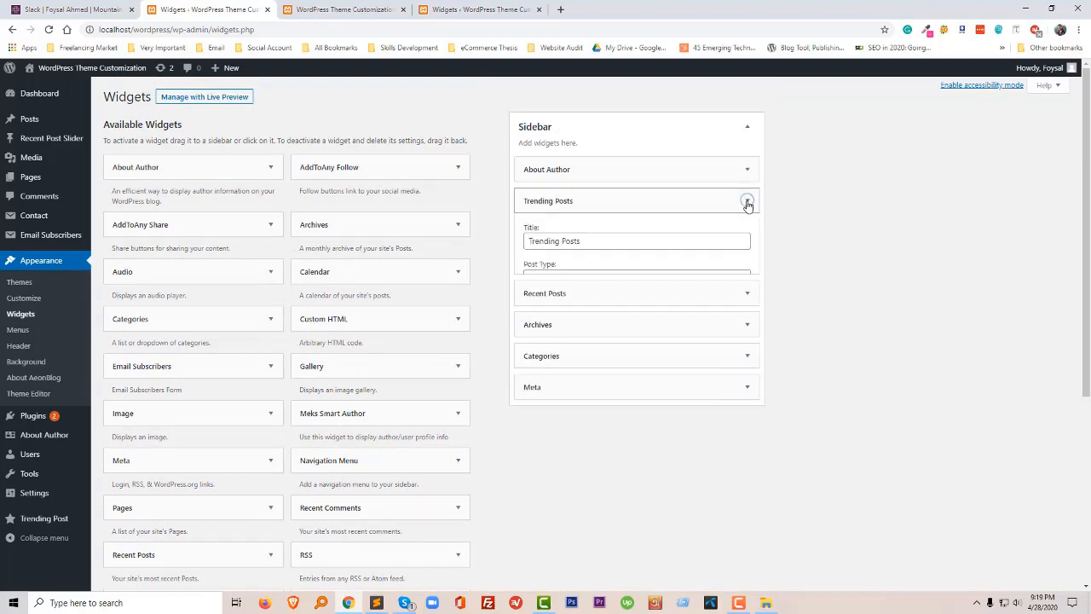
pyautogui.doubleClick(611, 285)
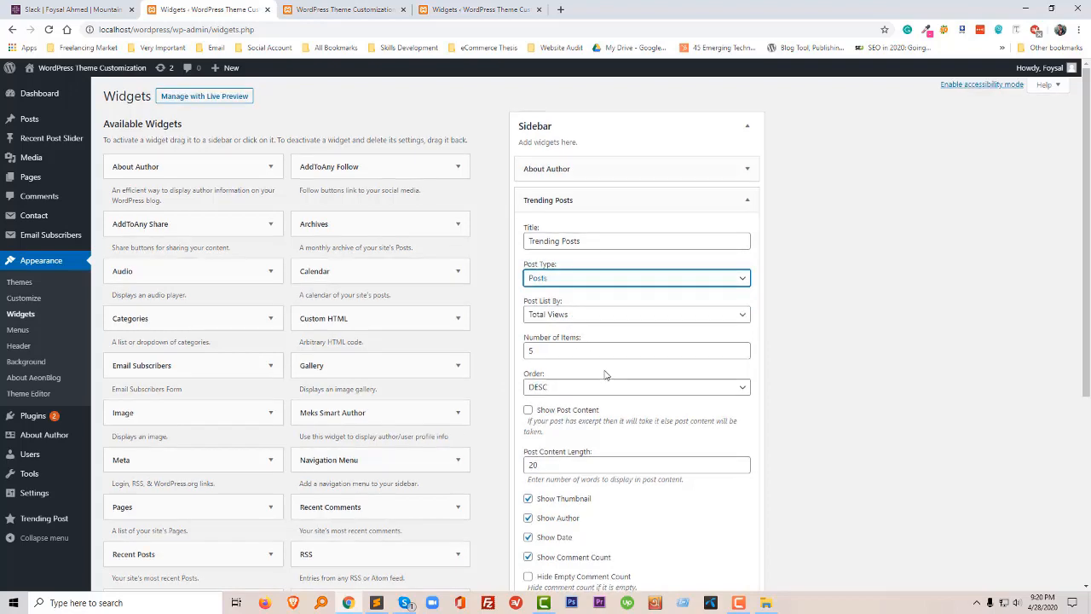
pyautogui.scroll(-1, 588, 366)
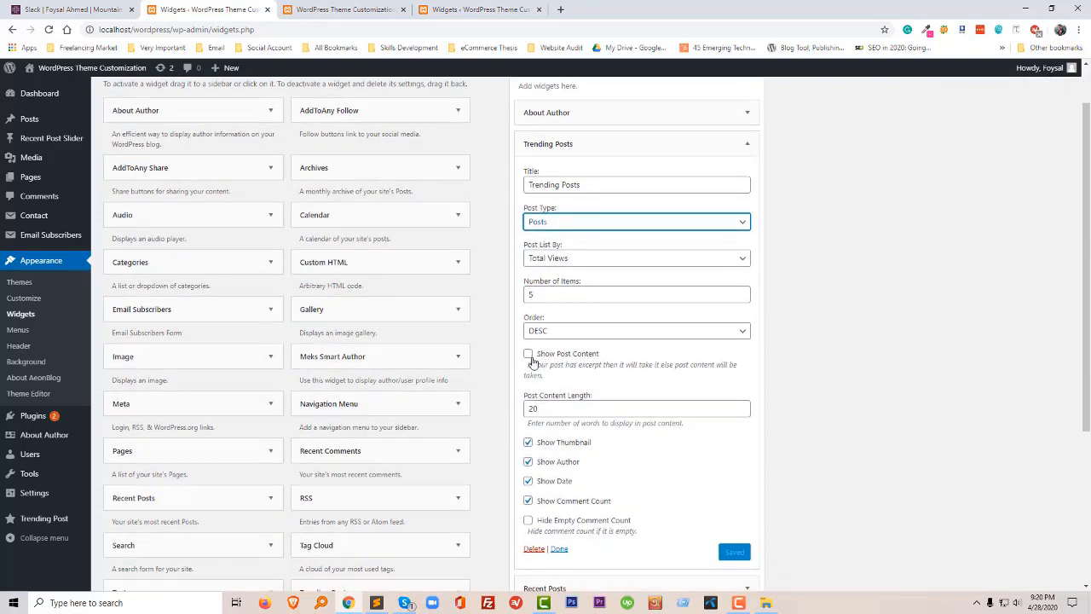
pyautogui.scroll(-1, 532, 361)
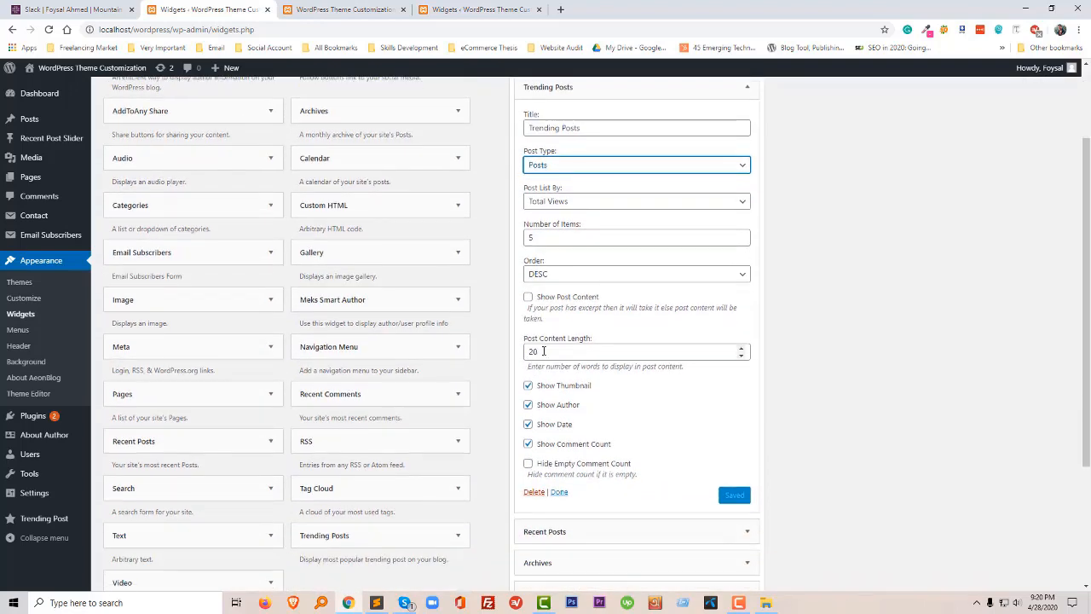
pyautogui.scroll(-1, 543, 351)
pyautogui.scroll(-1, 592, 375)
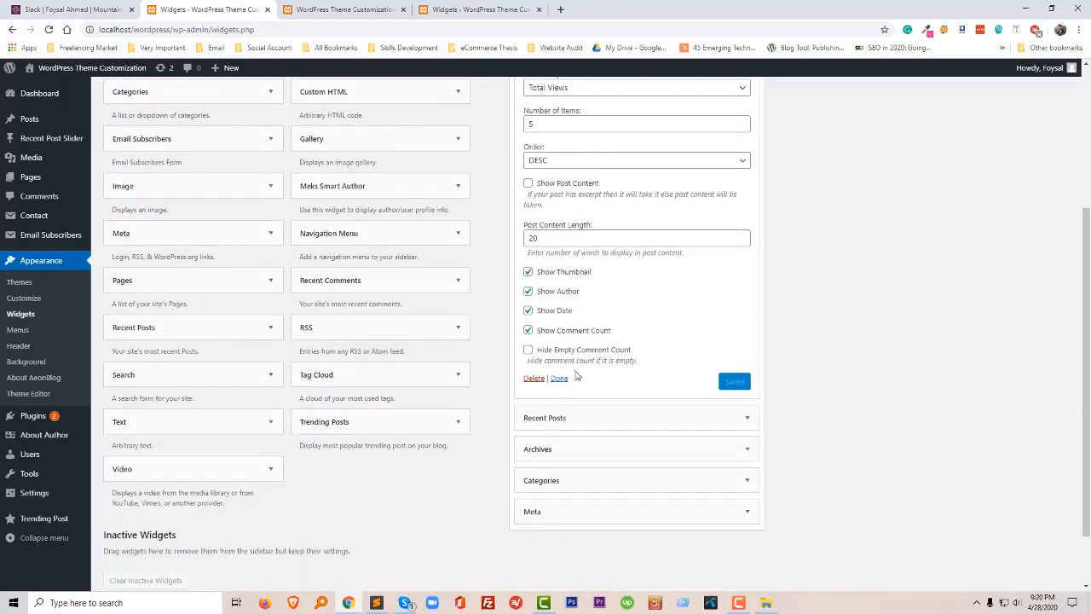
pyautogui.scroll(-1, 623, 168)
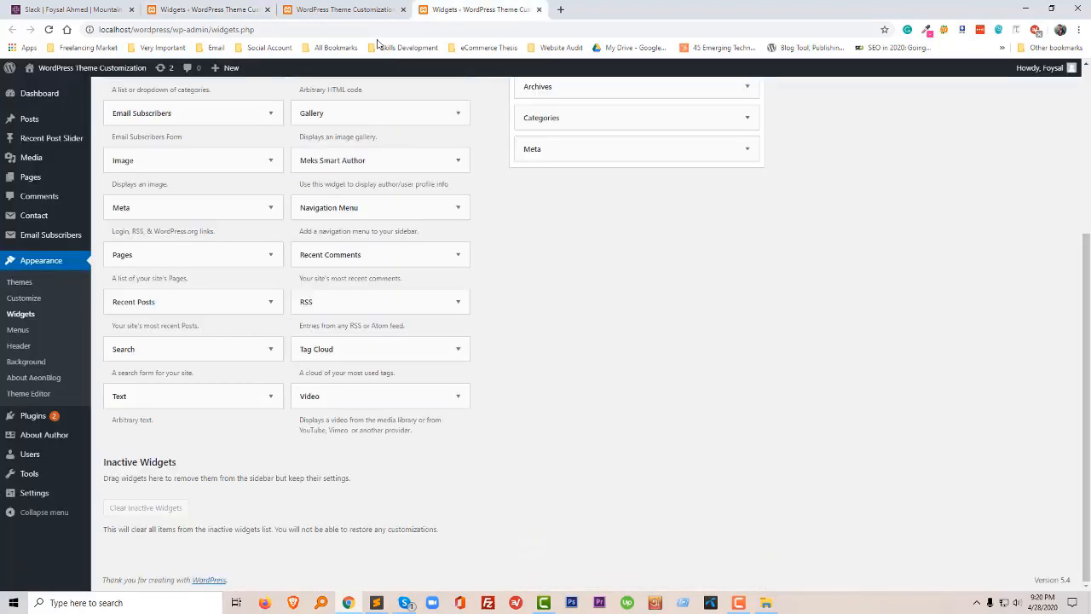
# - Reload the blog's front page and check the Trending Posts widget in the sidebar
pyautogui.click(340, 10)
pyautogui.press('F5')
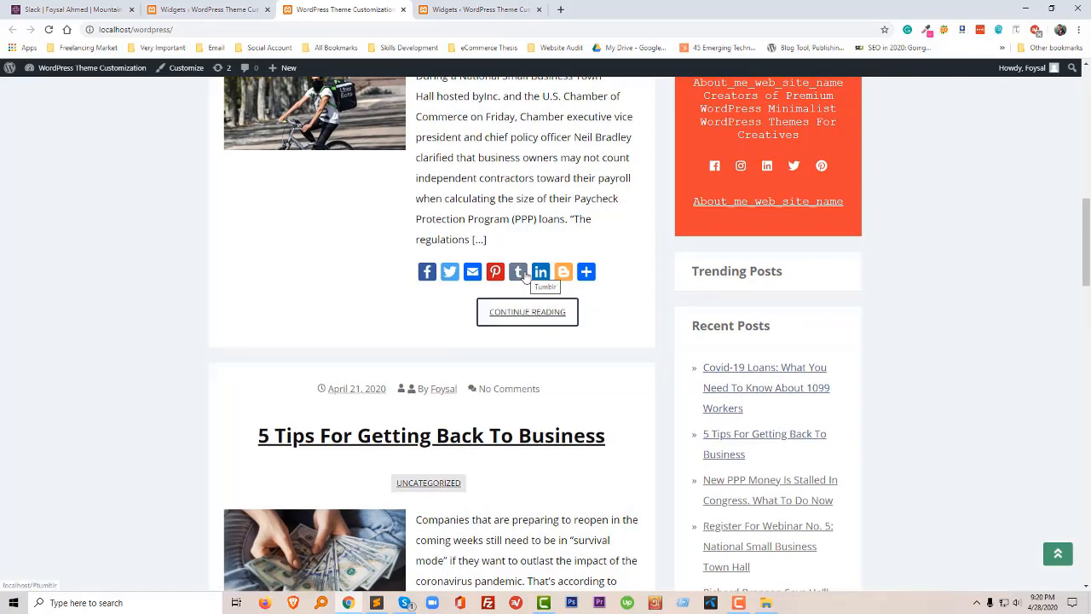
pyautogui.scroll(3, 526, 275)
pyautogui.scroll(-2, 541, 278)
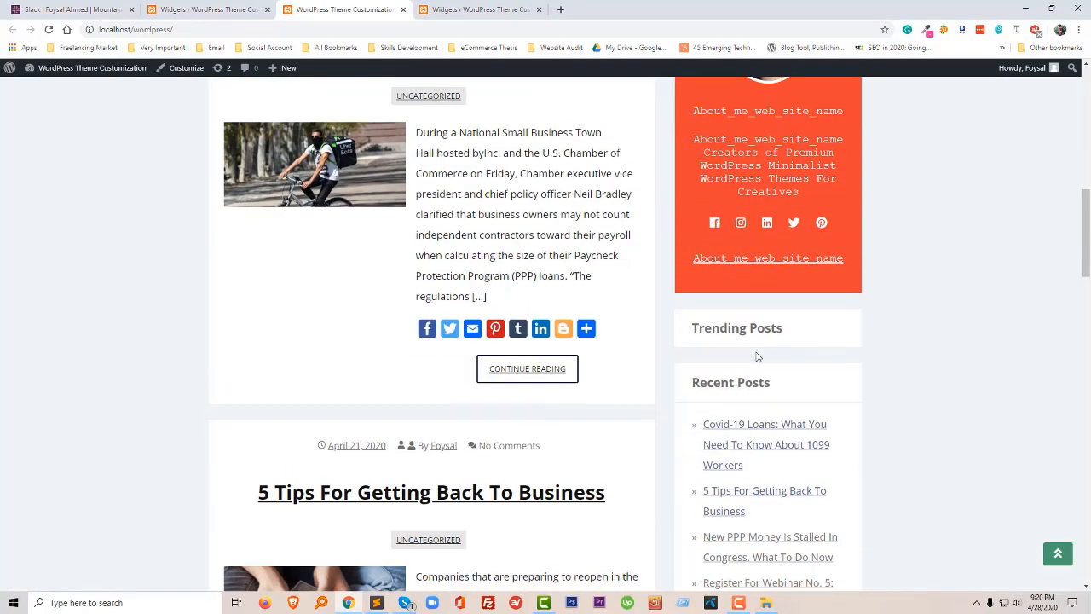
pyautogui.scroll(2, 447, 357)
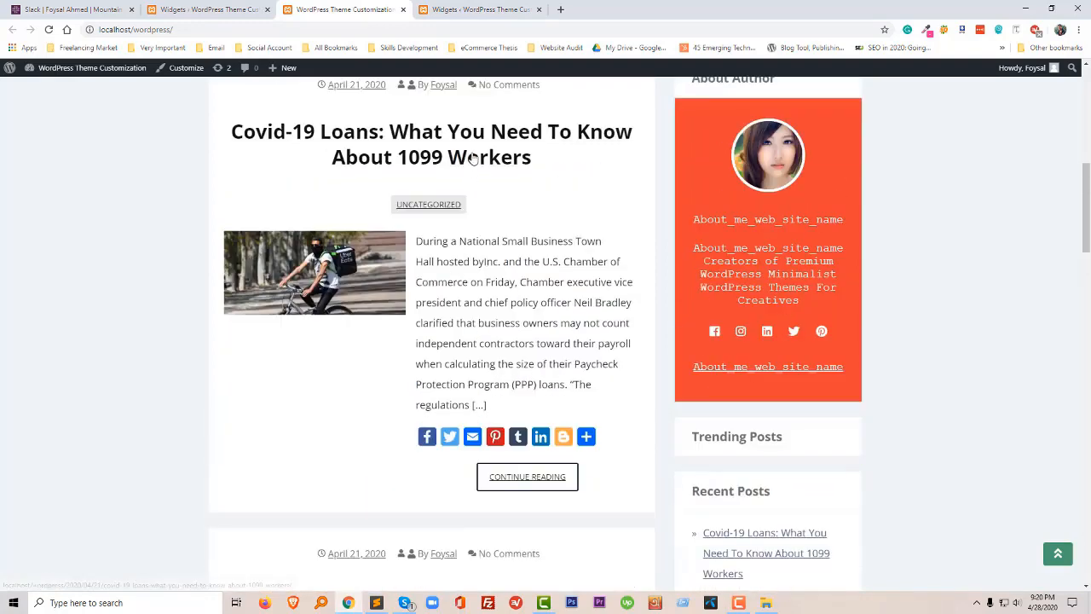
# - Visit the blog post "Covid-19 Loans: What You Need To Know About 1099 Workers" and look over its page
pyautogui.click(472, 159)
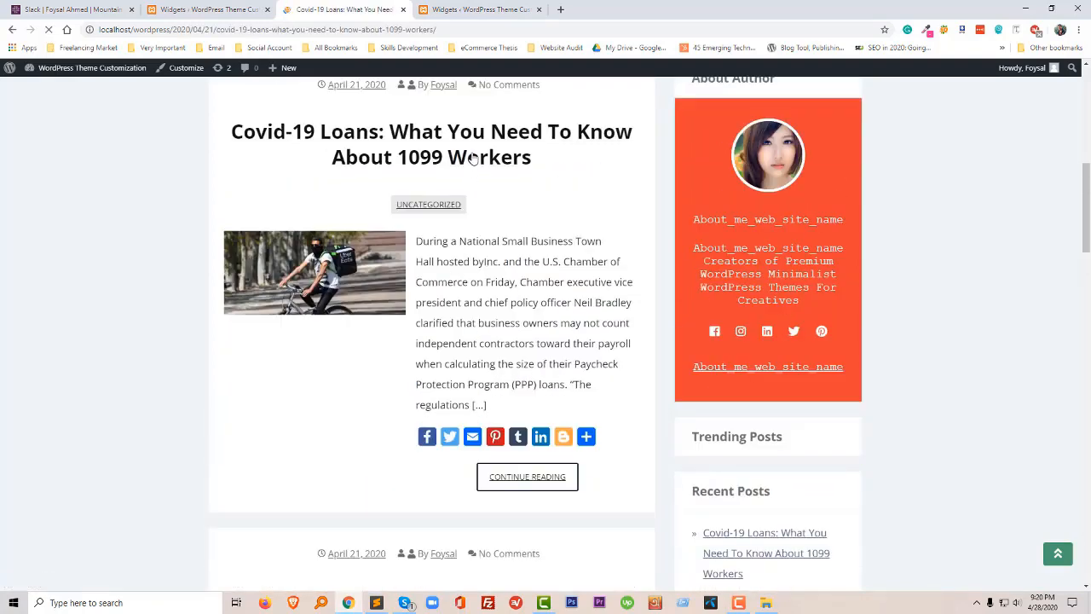
pyautogui.scroll(-7, 514, 311)
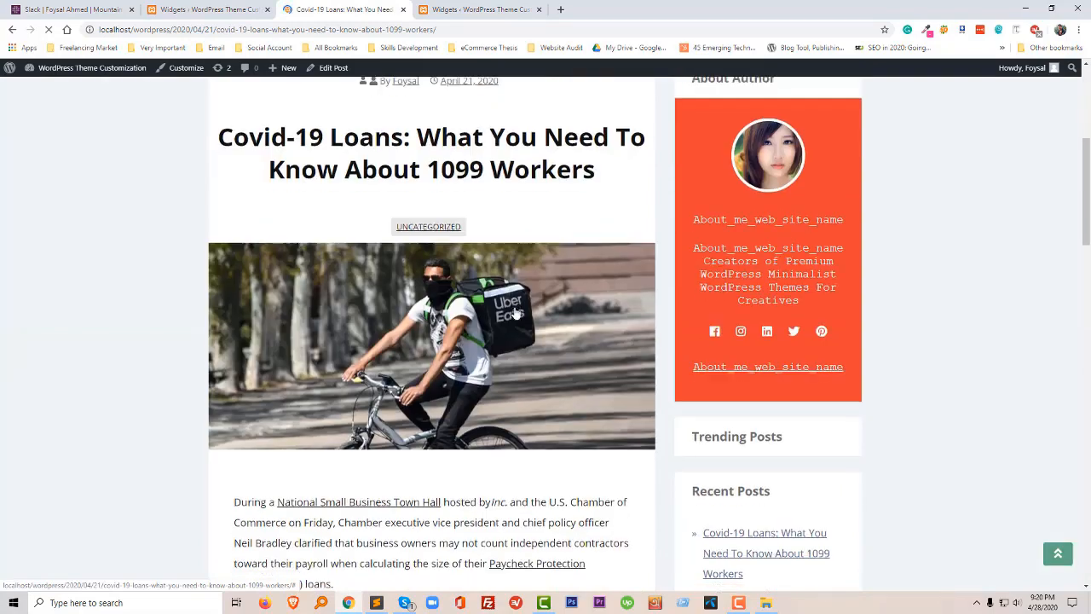
pyautogui.scroll(7, 501, 314)
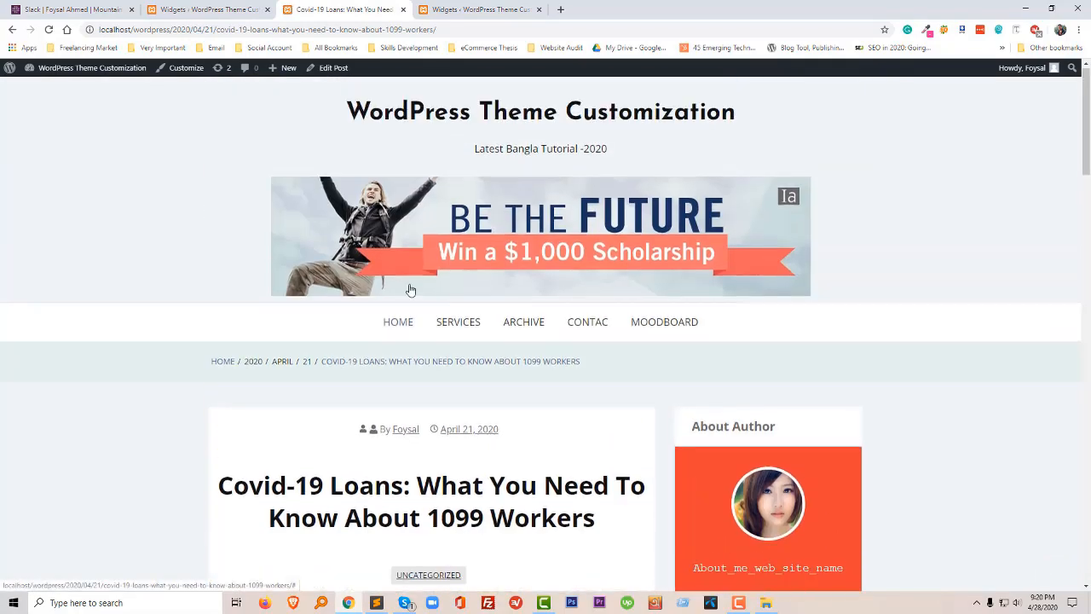
# - Return to the blog's home page and check the Trending Posts widget in the sidebar
pyautogui.click(398, 323)
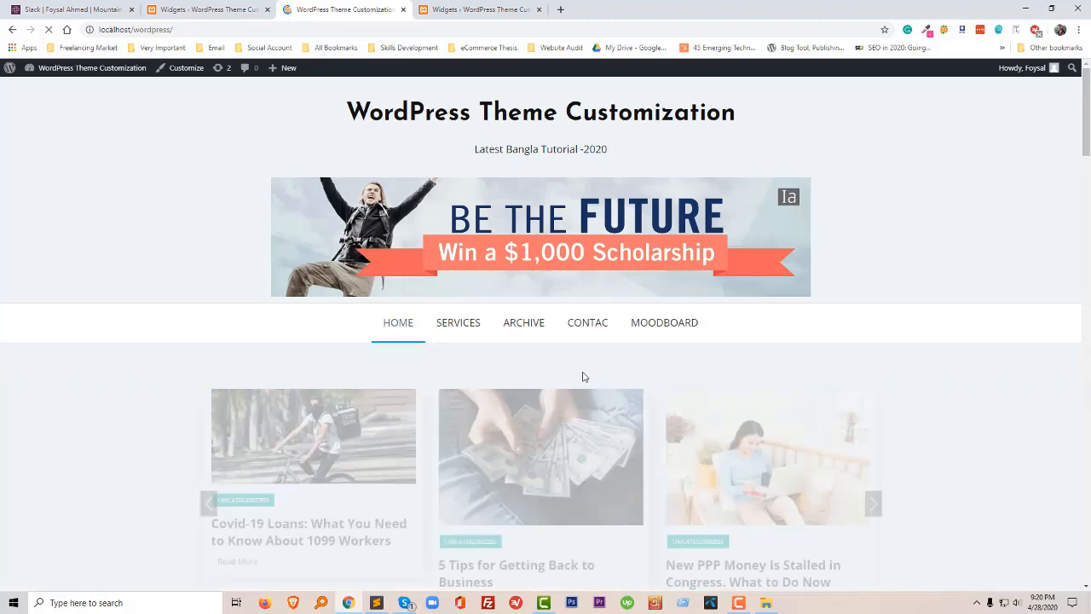
pyautogui.scroll(-15, 584, 377)
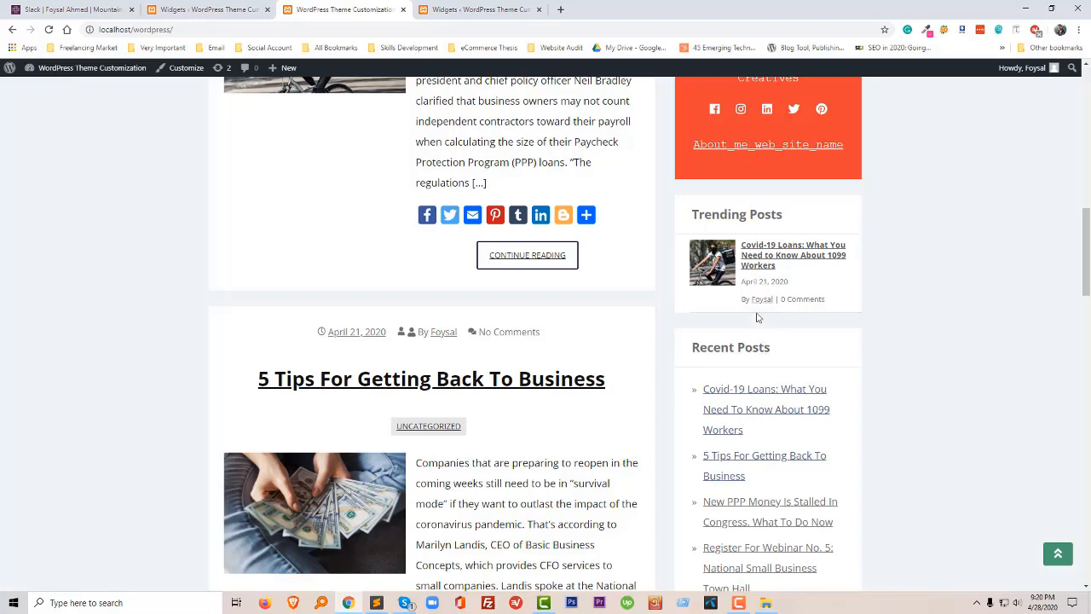
pyautogui.scroll(3, 758, 274)
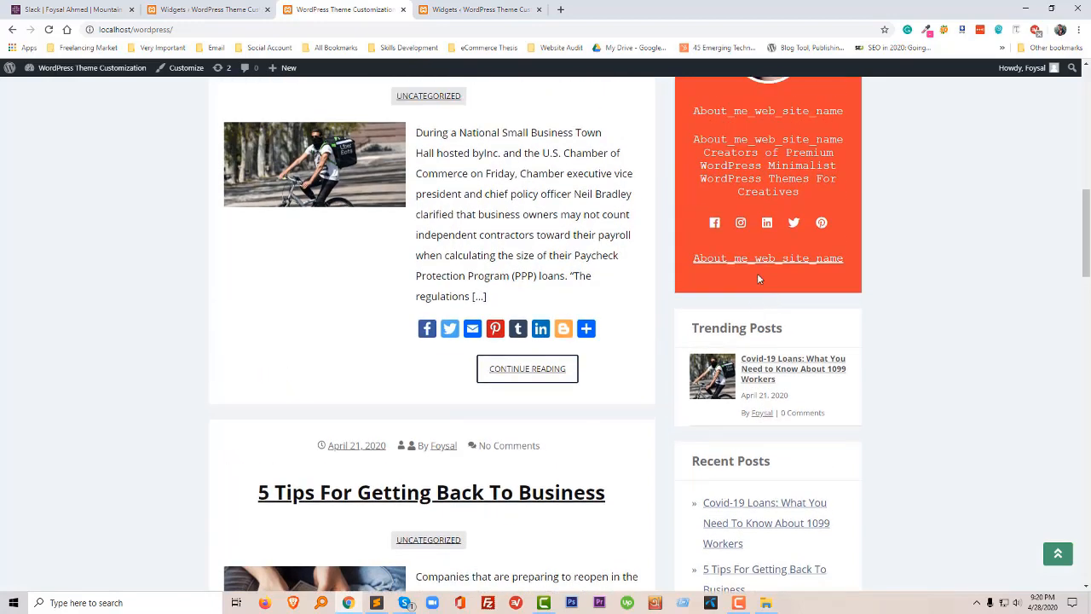
pyautogui.click(742, 601)
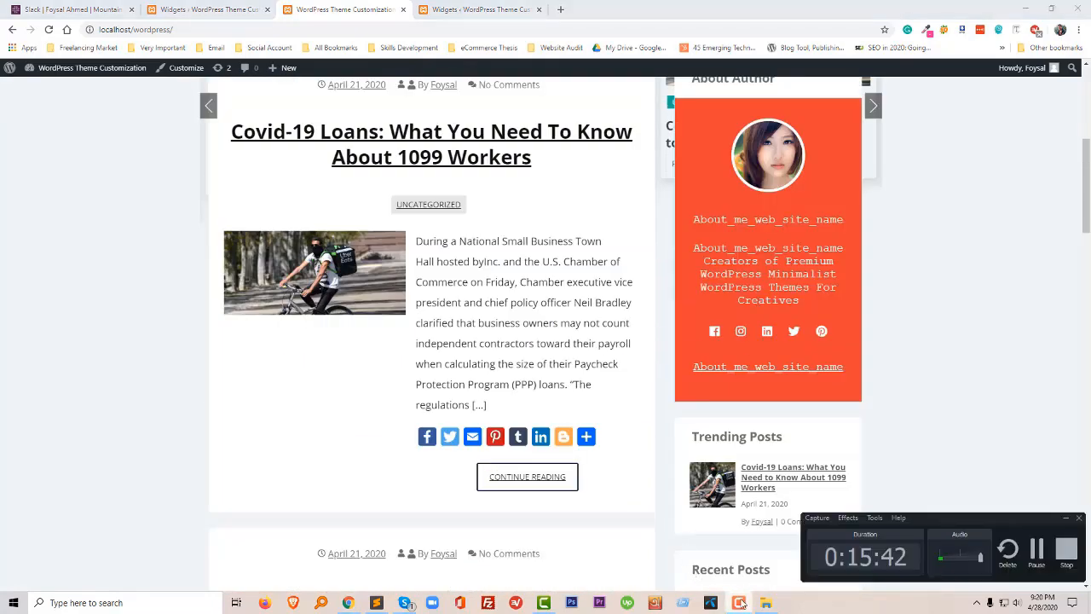
pyautogui.click(742, 601)
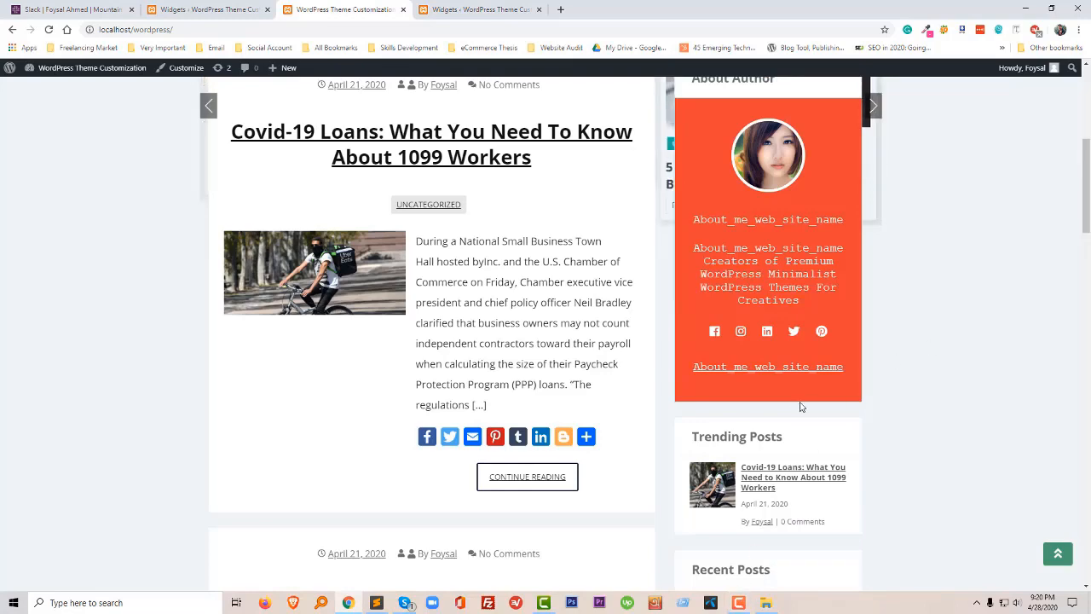
# - Look over the home page's sidebar widgets down to Meta and back up to Trending Posts
pyautogui.scroll(-10, 779, 426)
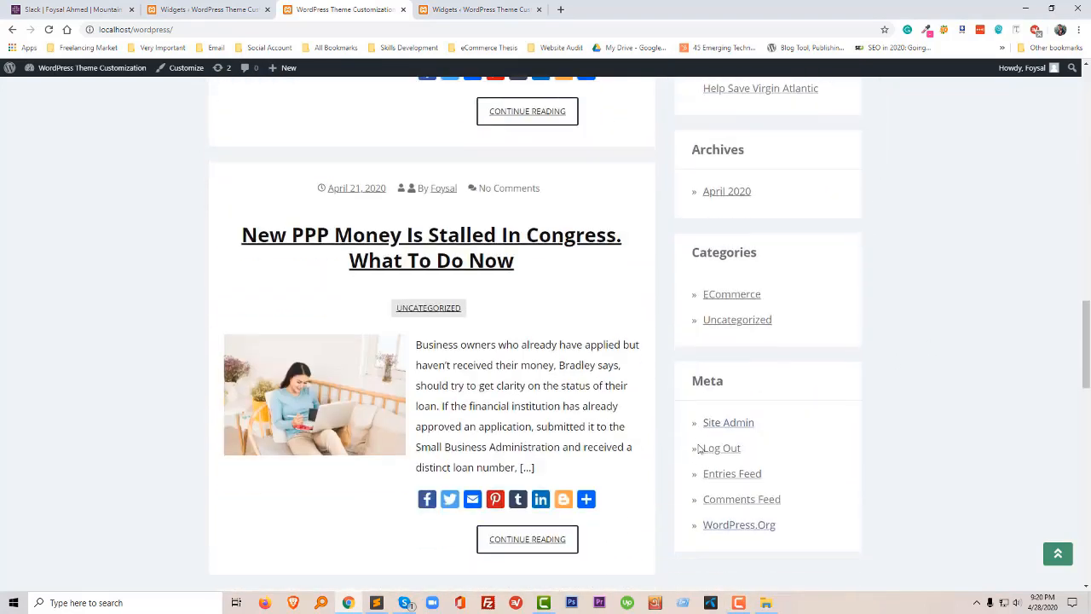
pyautogui.scroll(-4, 699, 449)
pyautogui.scroll(-4, 699, 449)
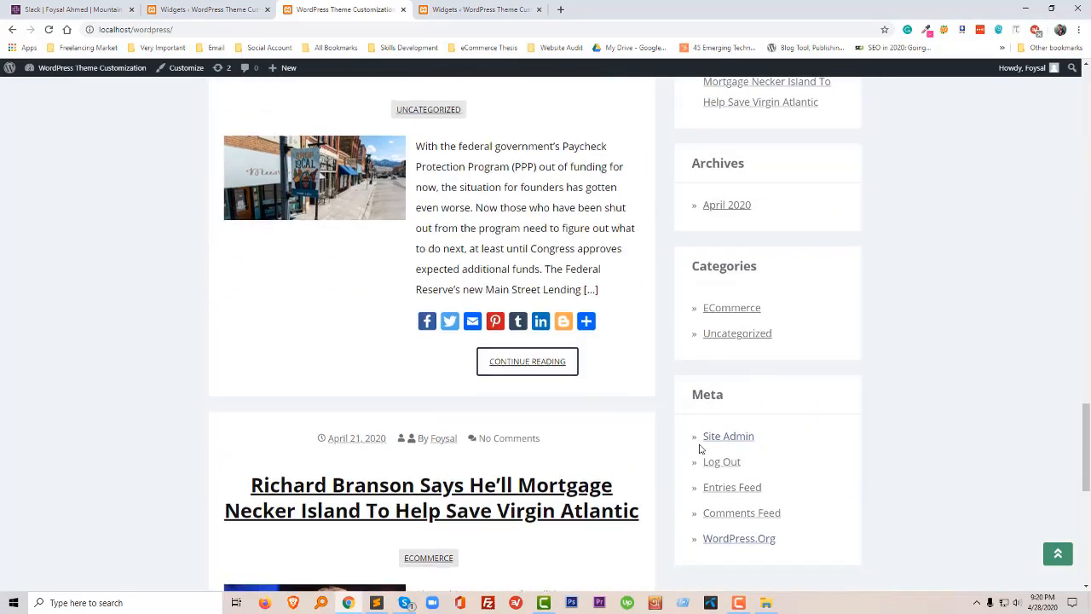
pyautogui.scroll(8, 699, 449)
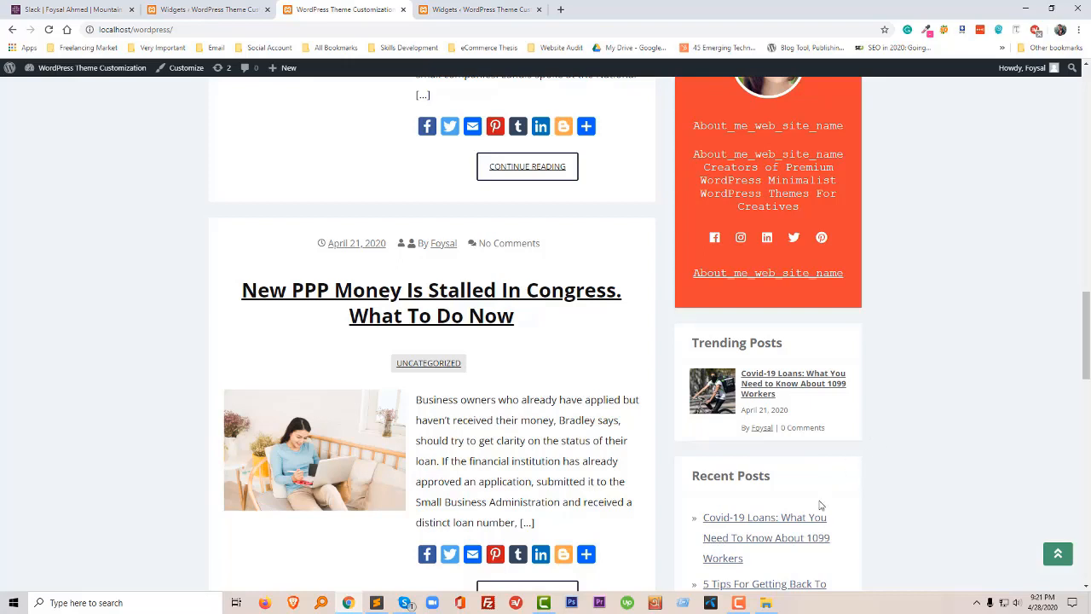
pyautogui.moveTo(739, 601)
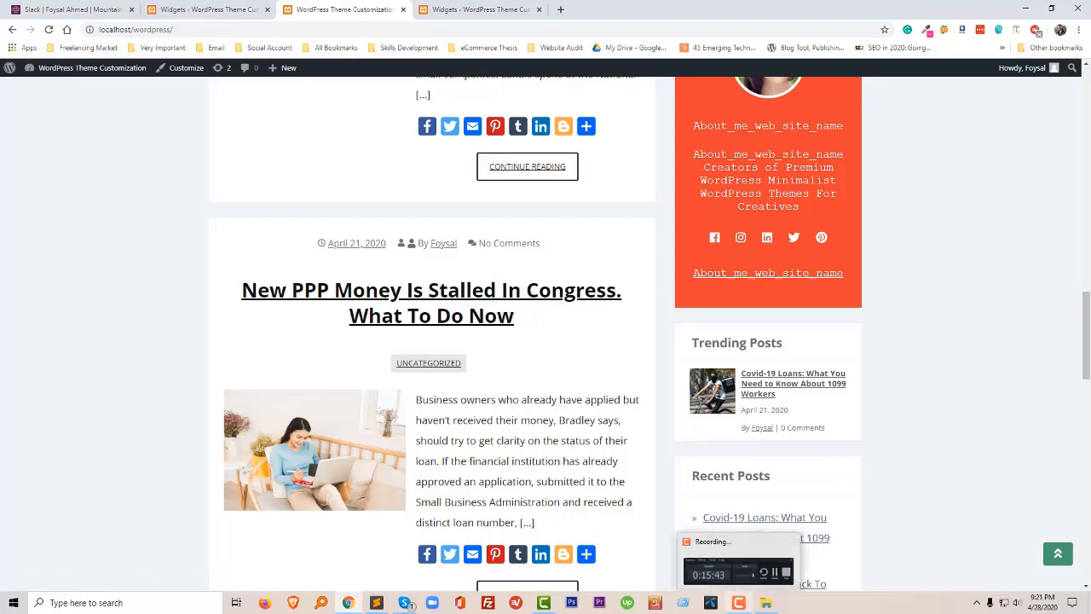